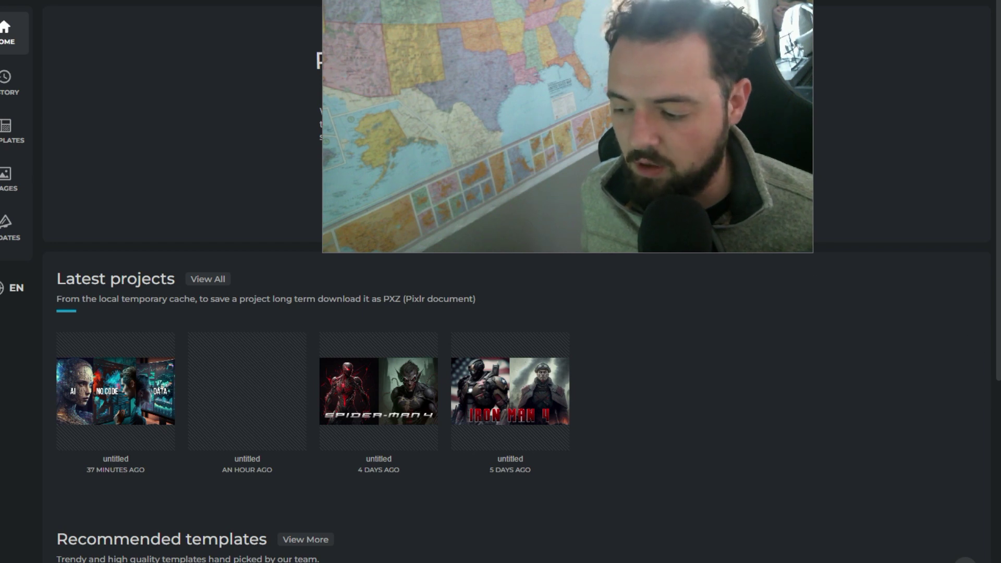
Step: Switch from the Pixlr X home page to Discord's Midjourney #general channel
key("alt+Tab")
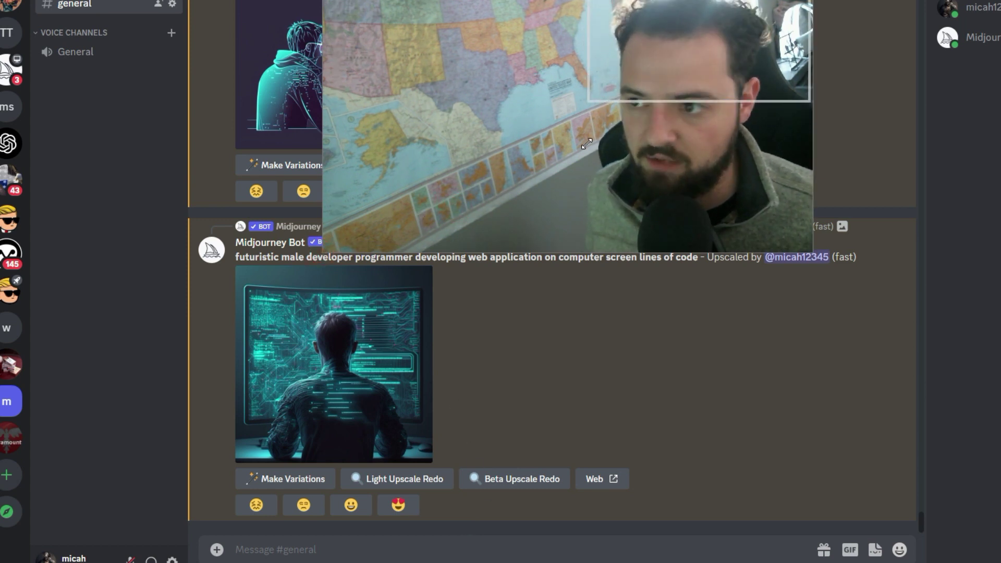
Step: Start a /imagine command in the #general message box
left_click_drag(586, 143, 634, 78)
left_click_drag(750, 37, 886, 57)
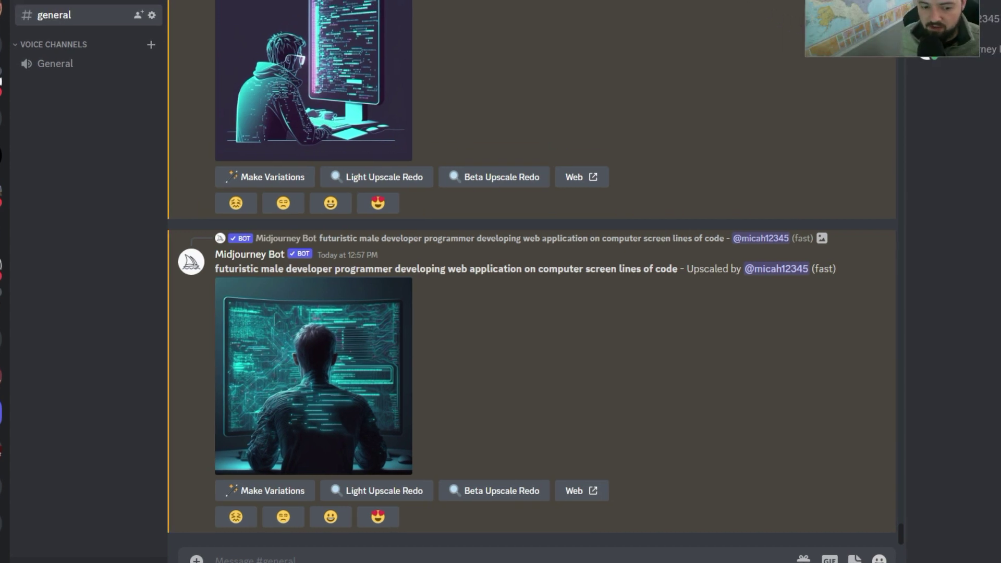
left_click(493, 558)
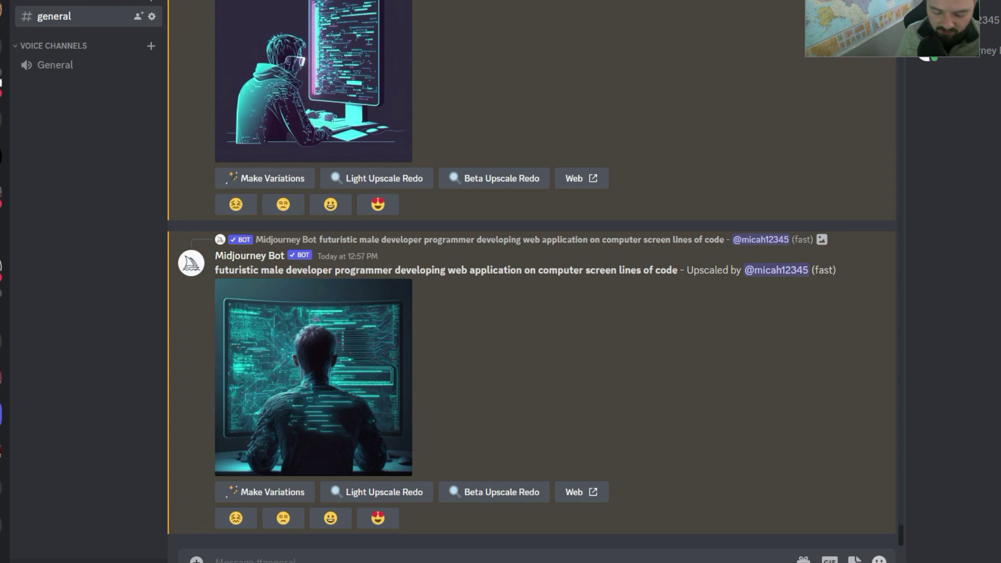
type("/")
key("Return")
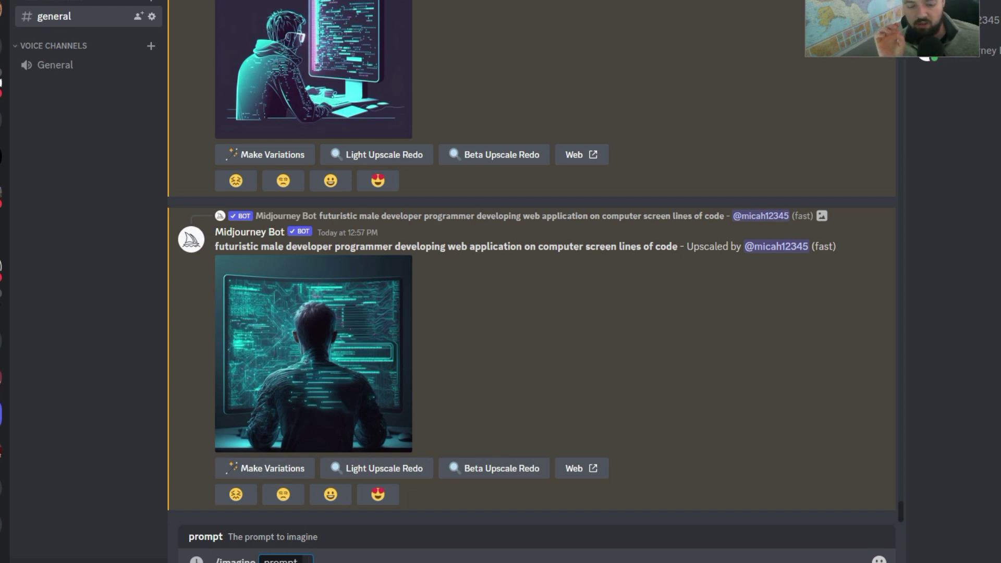
Step: Enter the prompt 'construction worker with hardhat standing on jobsite with smile digital art format'
type("construction worker")
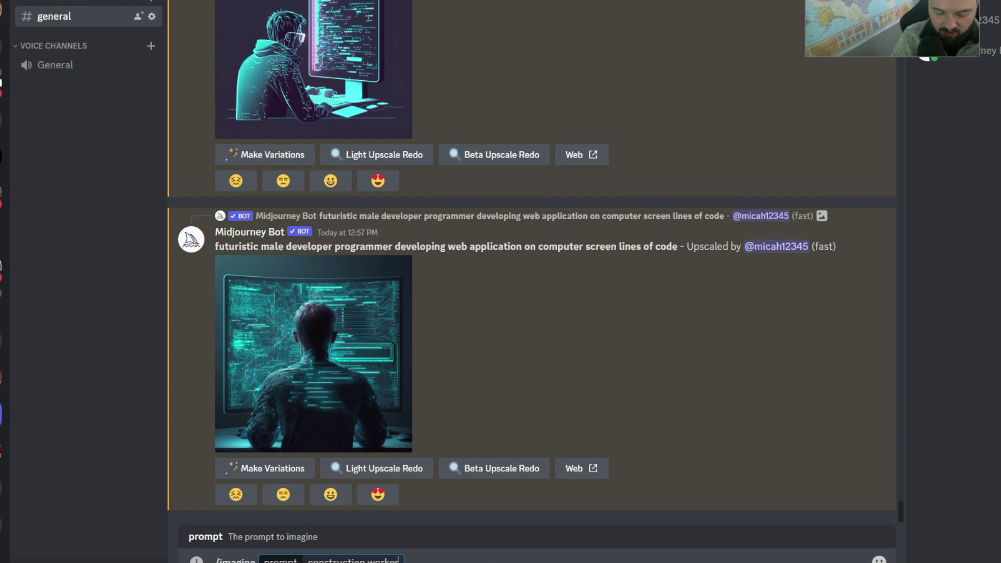
type("with ha")
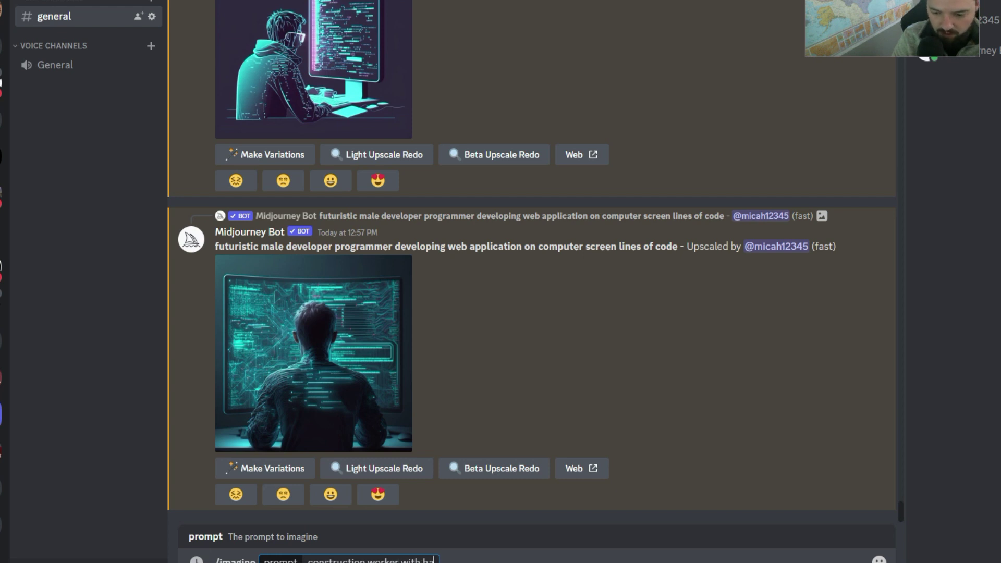
type("rdhat")
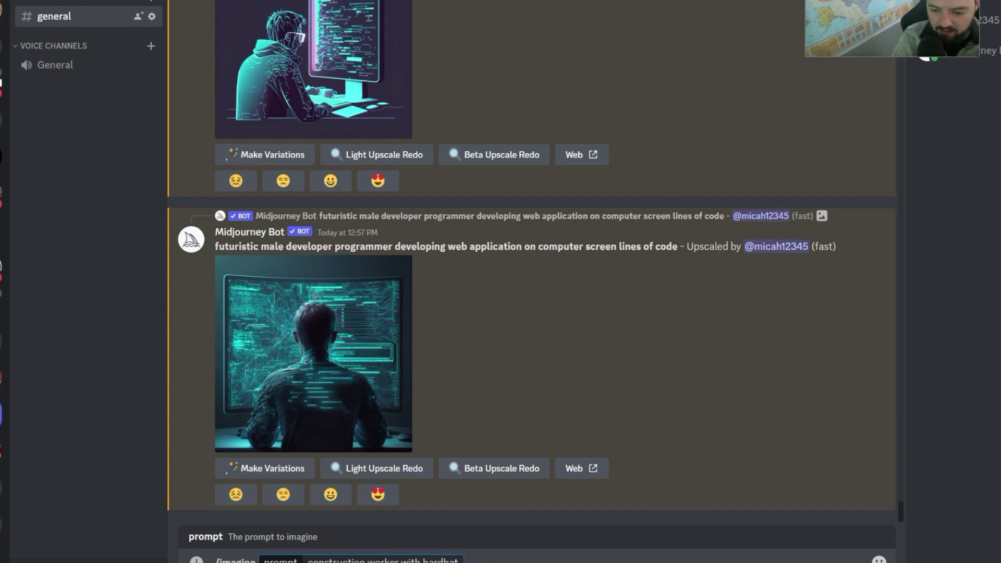
type(" standing on job")
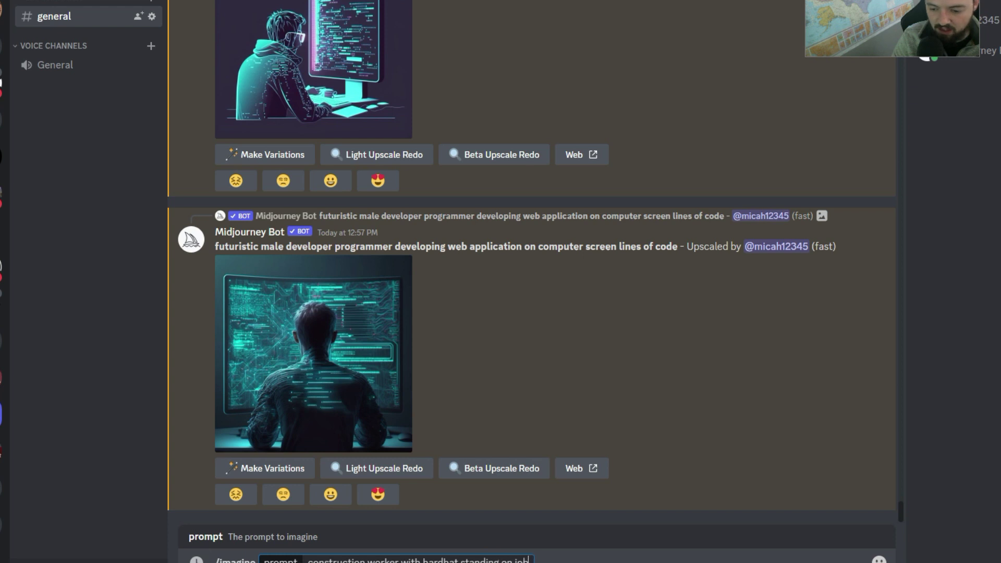
type("site facing")
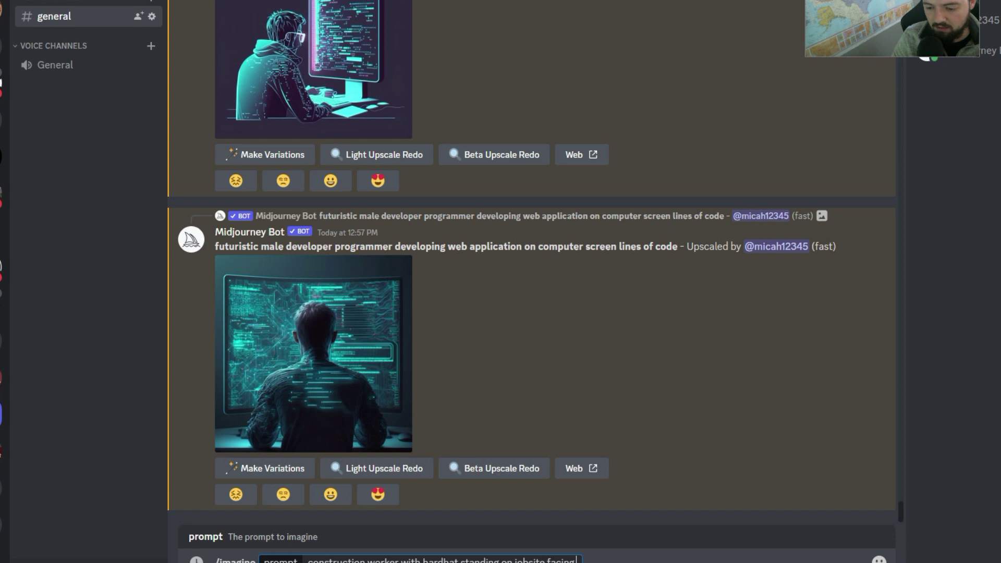
key("BackSpace")
key("BackSpace")
key("BackSpace")
key("BackSpace")
key("BackSpace")
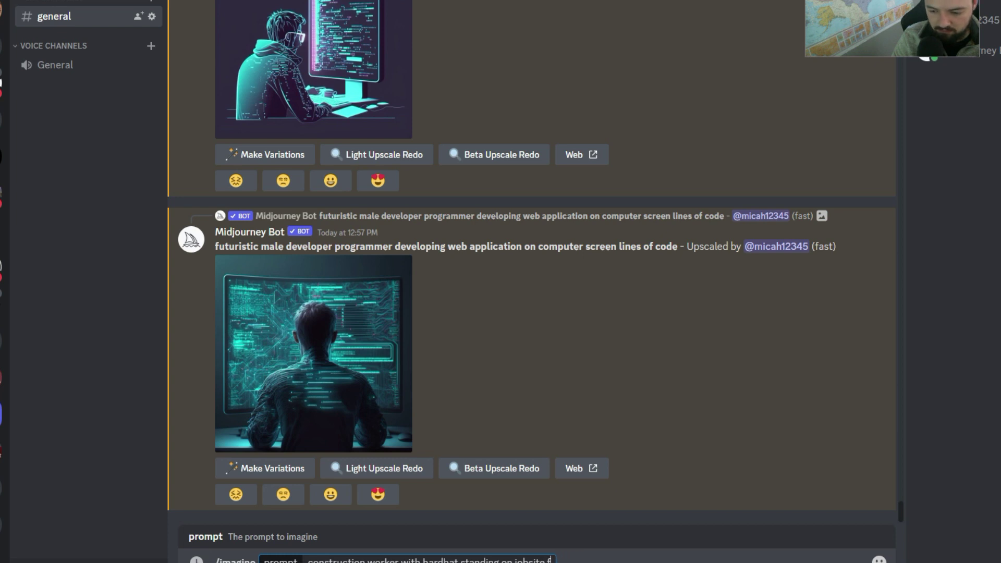
type("with")
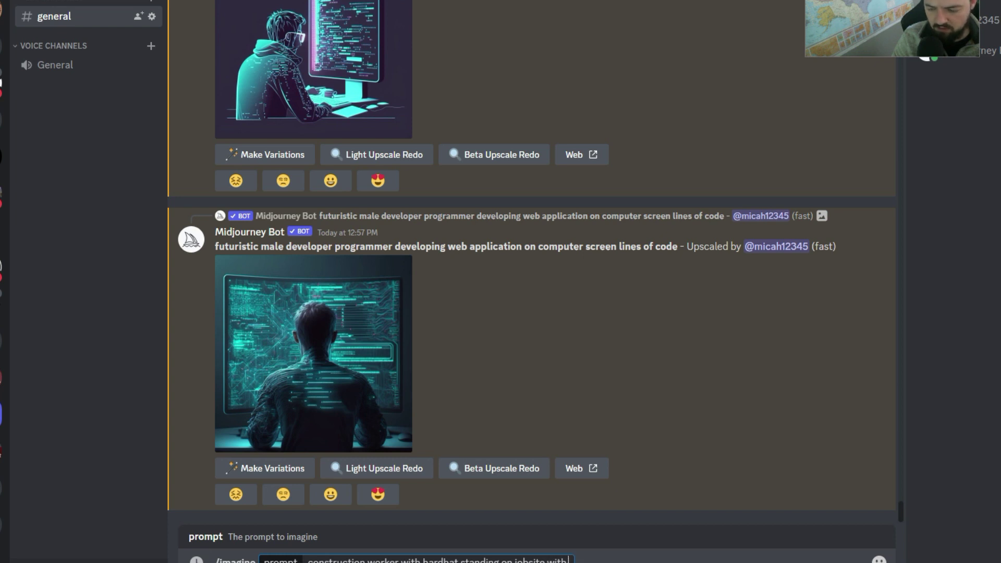
type(" smile")
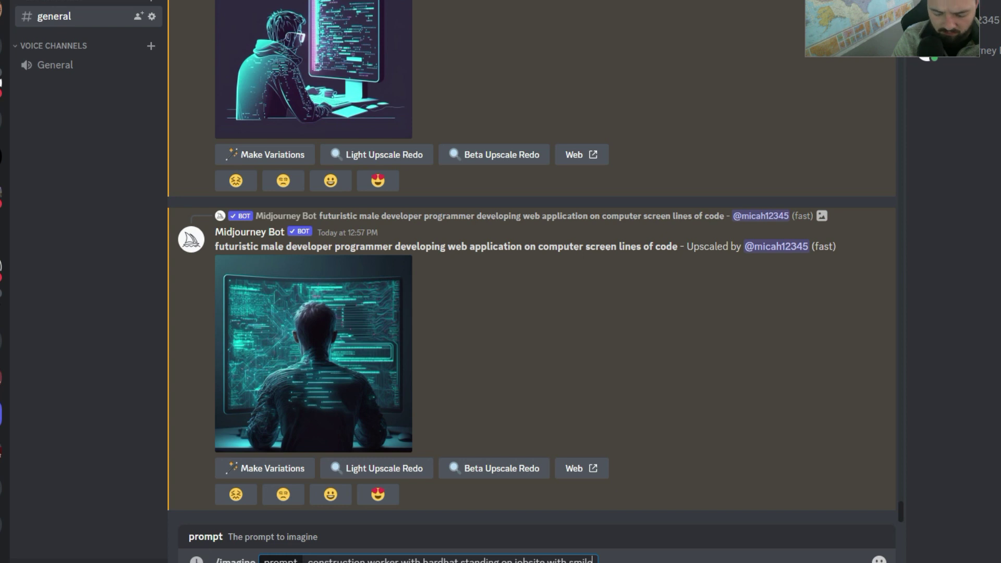
type(" digital art format")
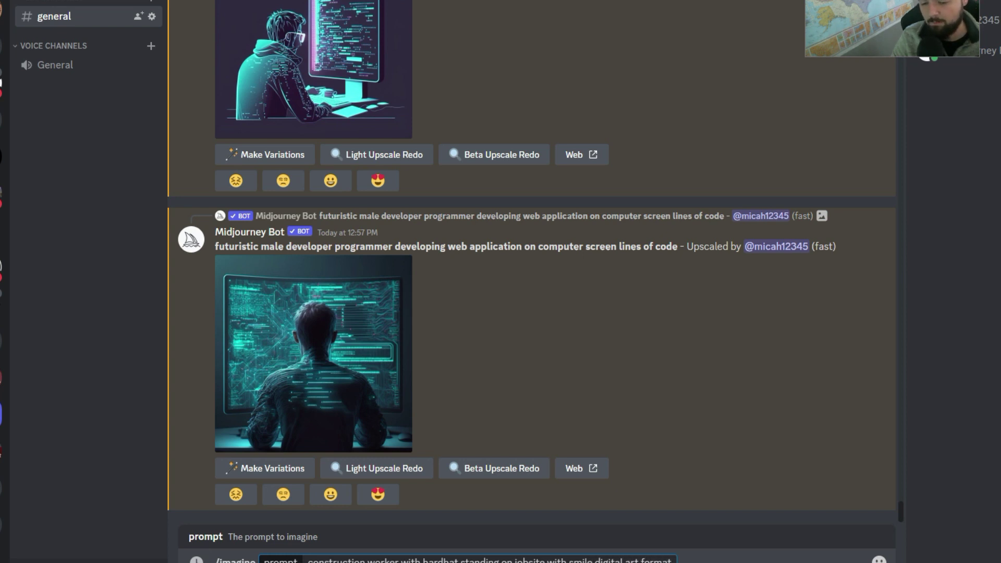
Step: Send the smiling worker prompt, then send a 'holding blueprint on jobsite' digital art version
key("Return")
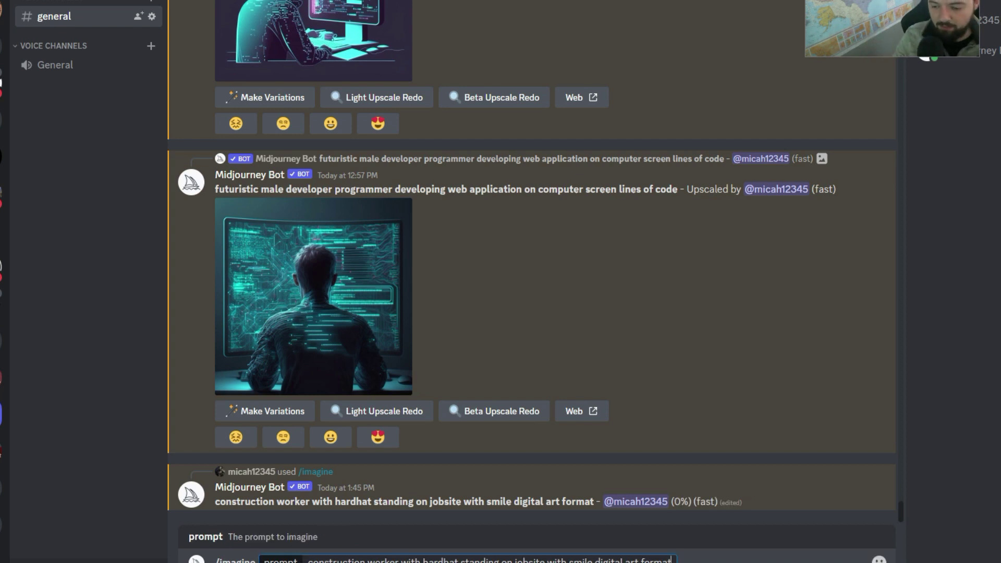
key("BackSpace")
key("BackSpace")
key("BackSpace")
key("BackSpace")
key("BackSpace")
key("BackSpace")
key("BackSpace")
key("BackSpace")
key("BackSpace")
key("BackSpace")
key("BackSpace")
key("BackSpace")
key("BackSpace")
key("BackSpace")
key("BackSpace")
key("BackSpace")
key("BackSpace")
key("BackSpace")
key("BackSpace")
key("BackSpace")
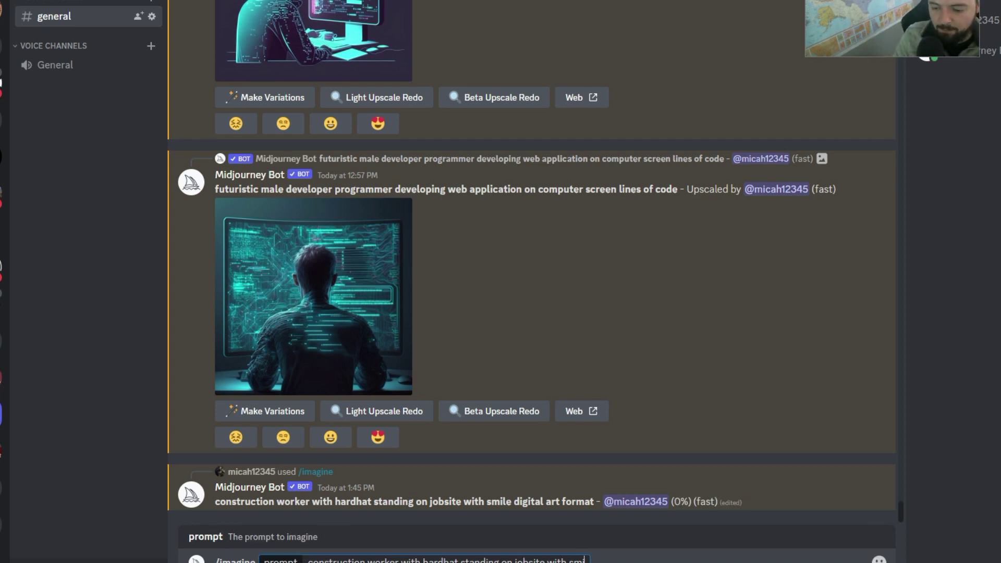
key("BackSpace")
key("BackSpace")
key("BackSpace")
key("BackSpace")
key("BackSpace")
key("BackSpace")
key("BackSpace")
key("BackSpace")
key("BackSpace")
key("BackSpace")
key("BackSpace")
key("BackSpace")
key("BackSpace")
key("BackSpace")
key("BackSpace")
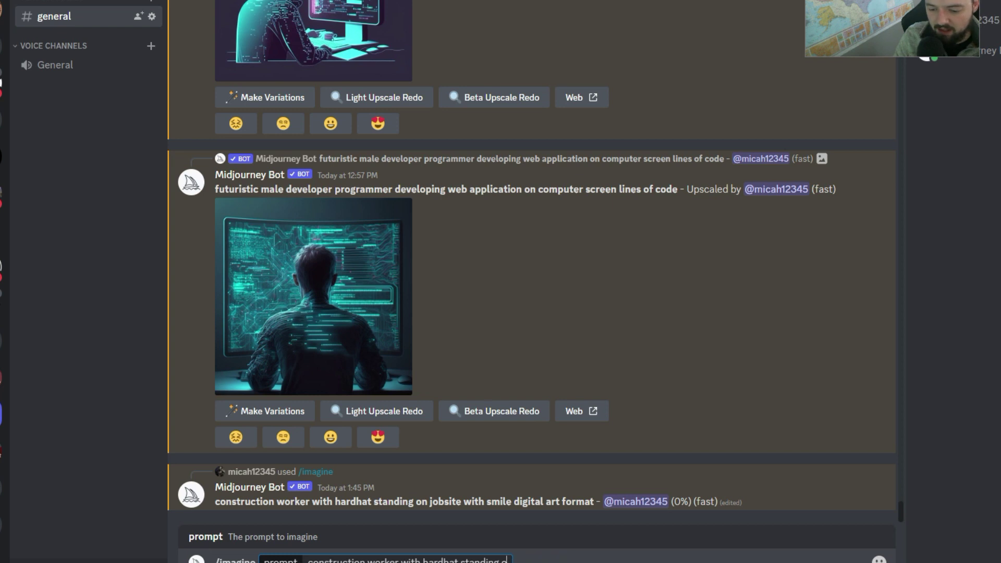
key("BackSpace")
key("BackSpace")
key("BackSpace")
key("BackSpace")
key("BackSpace")
key("BackSpace")
key("BackSpace")
key("BackSpace")
key("BackSpace")
type("holding blueprint")
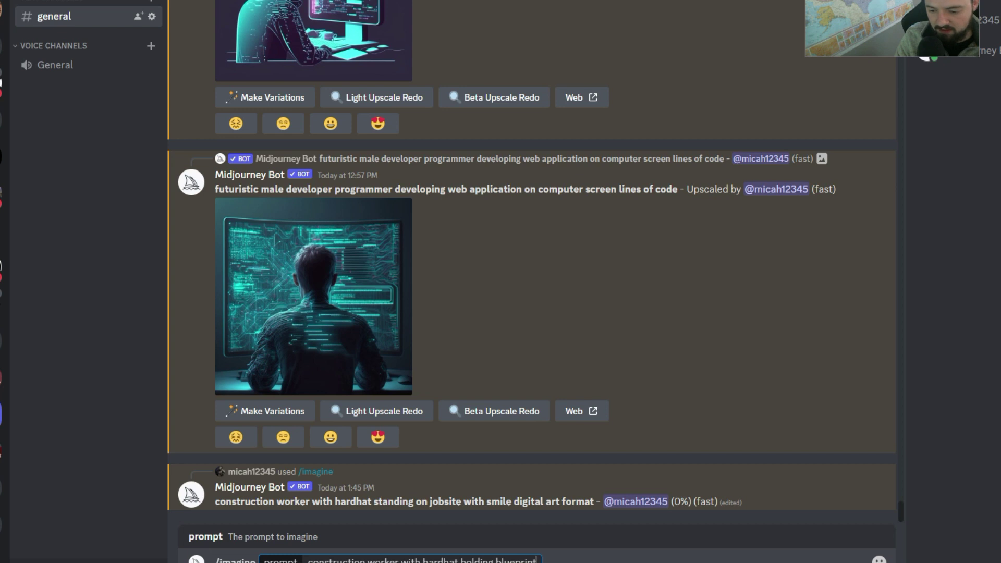
type(" on jobsite s")
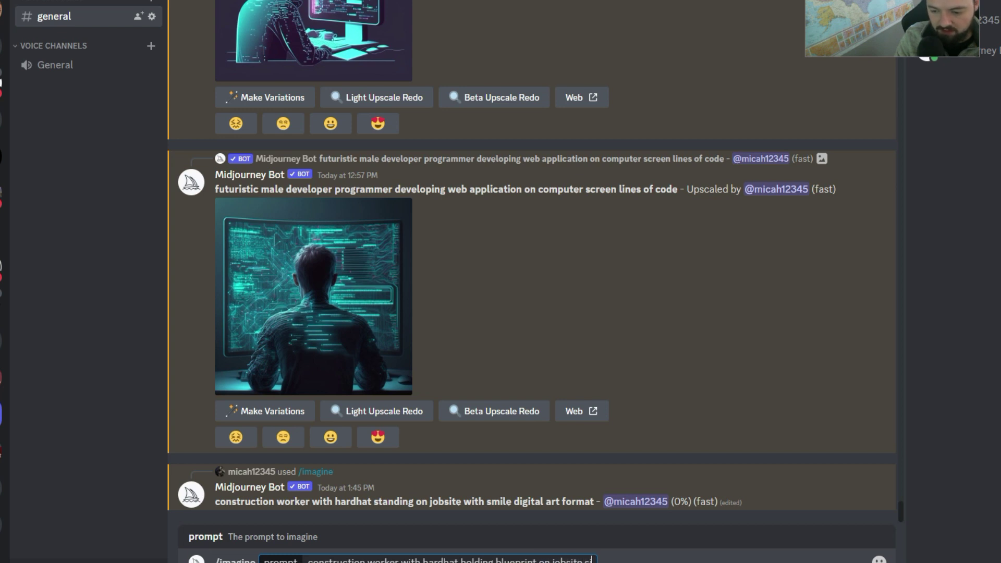
key("BackSpace")
type("digital a")
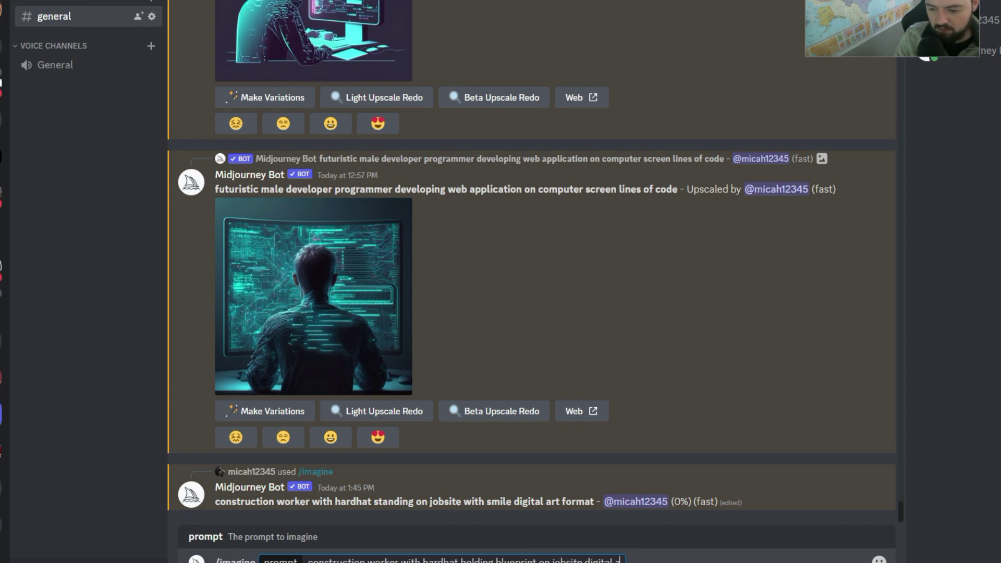
type("rt format")
key("Return")
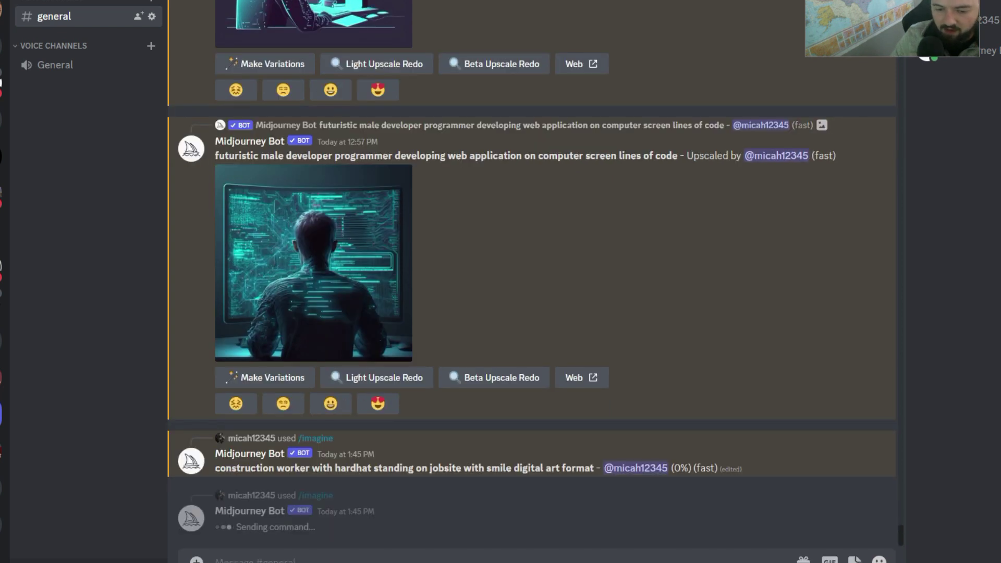
Step: Resend the blueprint worker prompt in realistic style
key("ctrl+z")
key("BackSpace")
key("BackSpace")
key("BackSpace")
key("BackSpace")
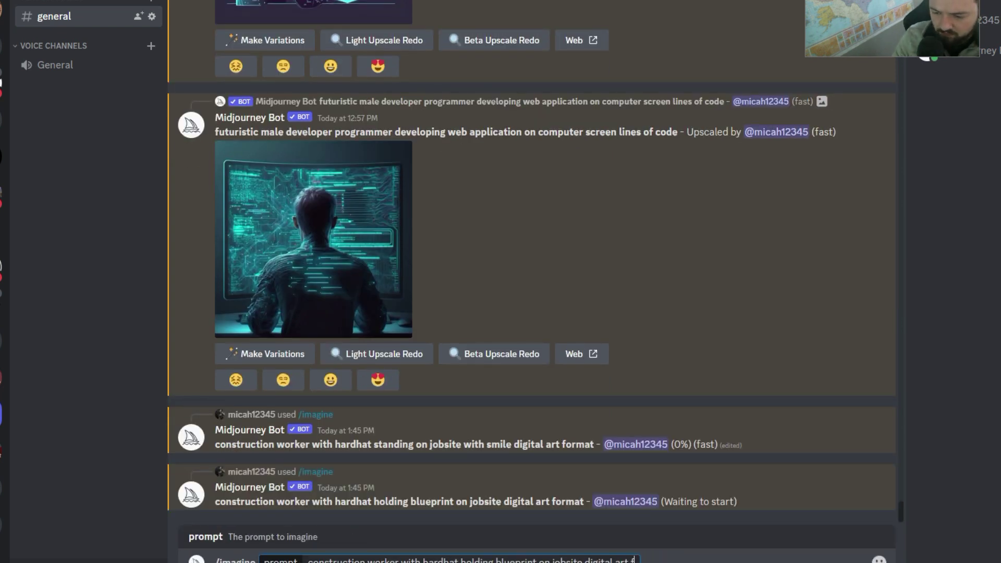
key("BackSpace")
key("BackSpace")
key("BackSpace")
key("BackSpace")
key("BackSpace")
key("BackSpace")
key("BackSpace")
key("BackSpace")
key("BackSpace")
key("BackSpace")
key("BackSpace")
key("BackSpace")
key("BackSpace")
key("BackSpace")
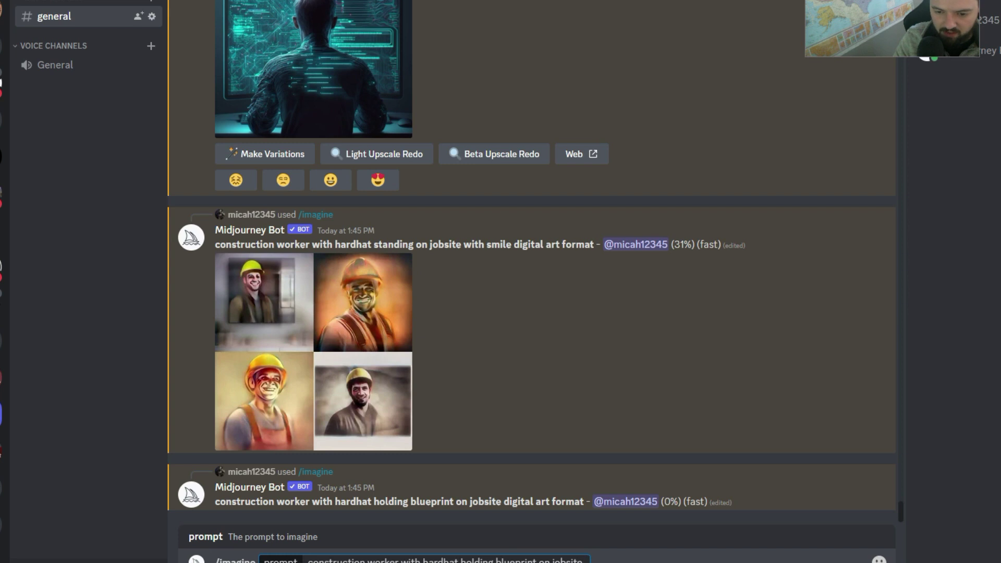
type("roalistic")
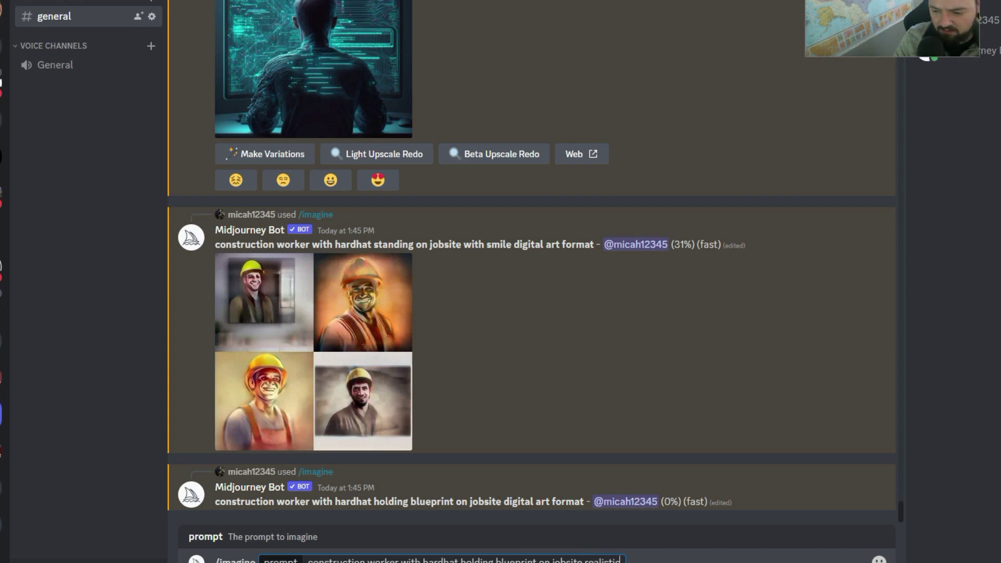
key("Return")
Step: Recall the realistic prompt and insert 'rugged with beard male' at its start
key("ctrl+z")
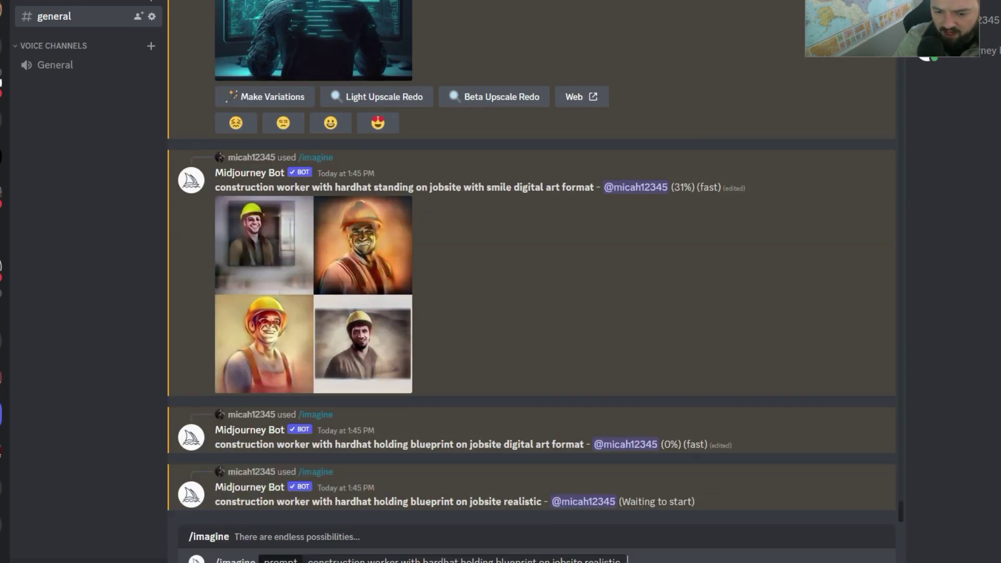
left_click(313, 558)
type("ru")
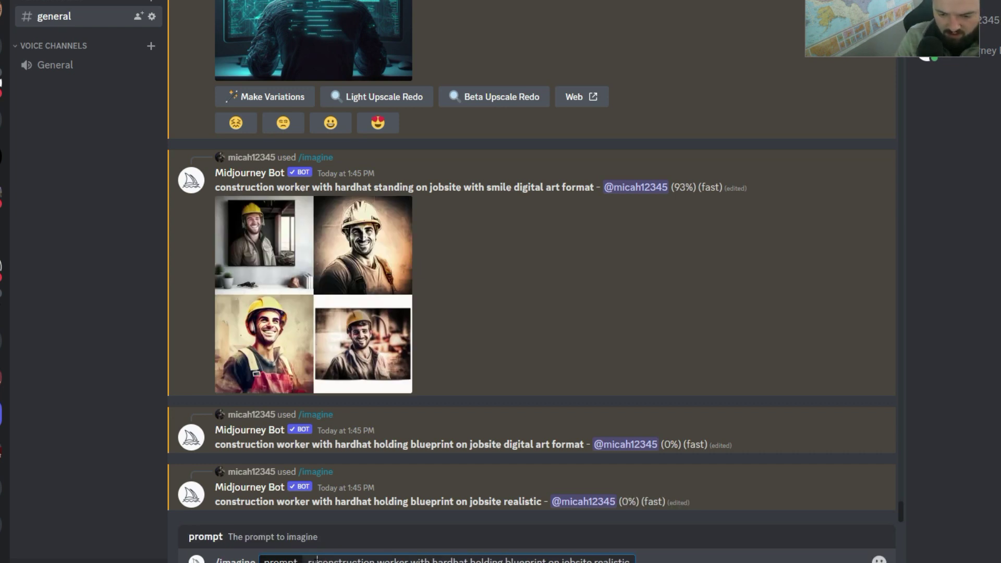
type("gged with beard")
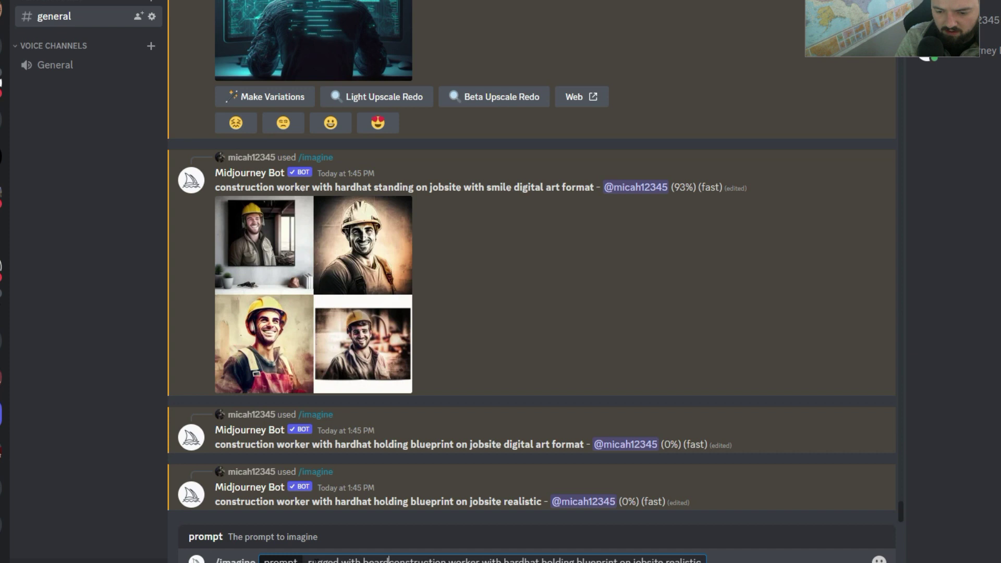
type(" male")
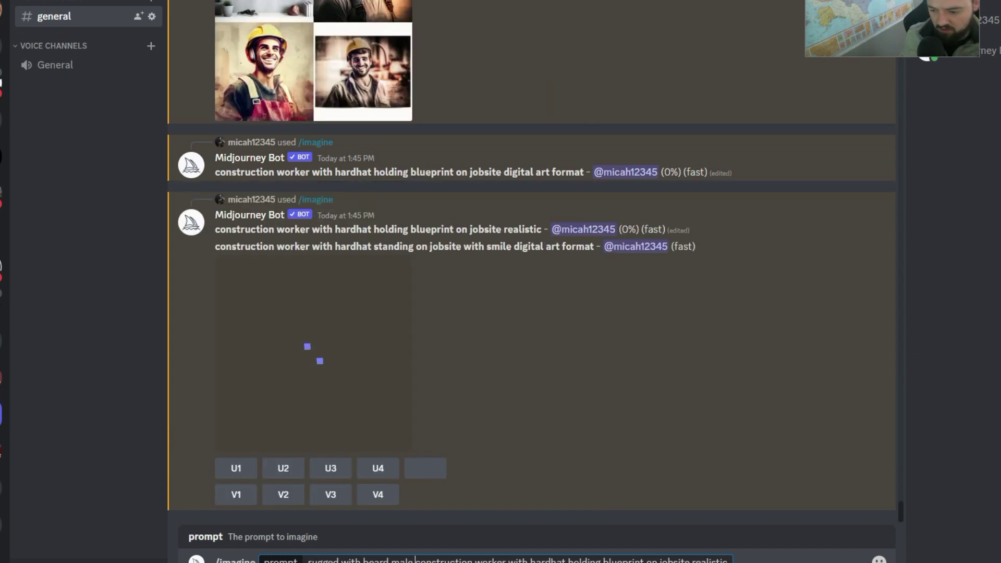
Step: Submit the rugged bearded male worker prompt and preview the worker grid
key("Return")
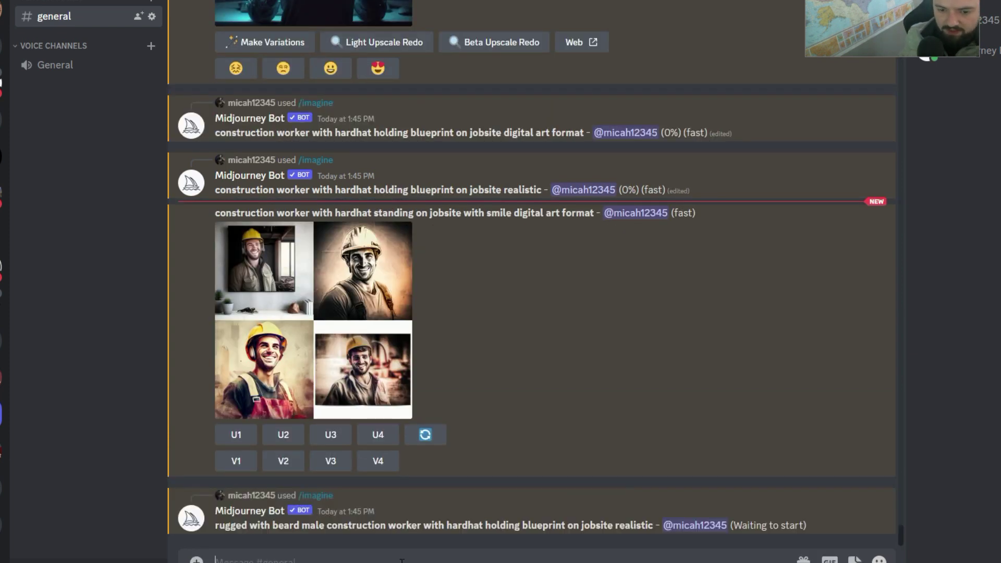
left_click(345, 339)
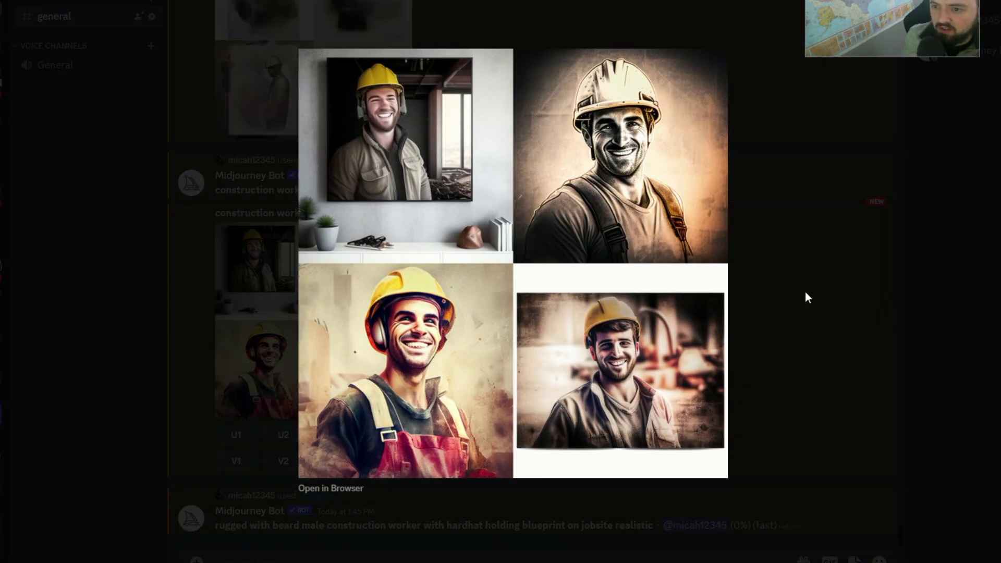
left_click(790, 277)
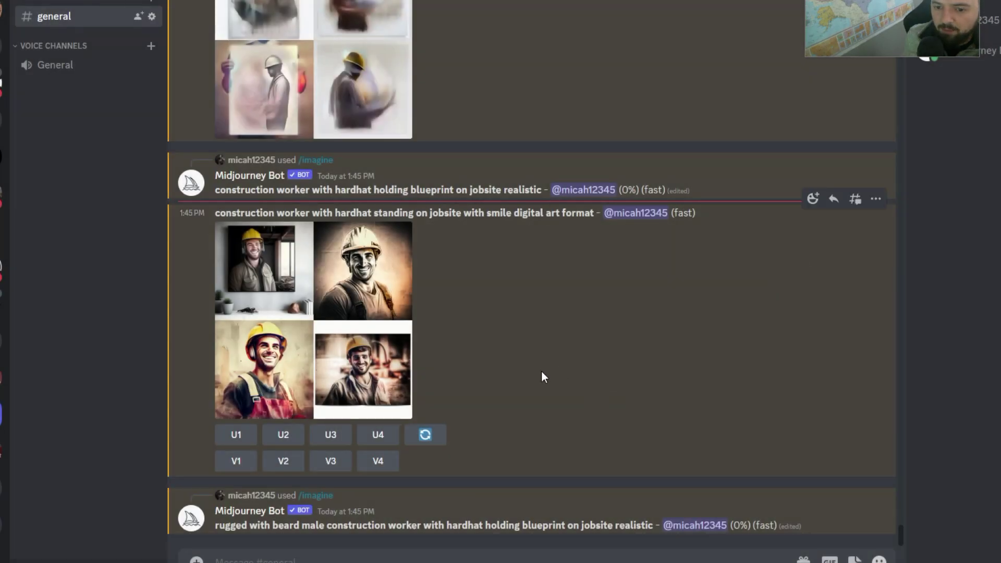
Step: Resubmit the bearded worker prompt with 'full body arms crossed' added at the front
left_click(387, 560)
key("Up")
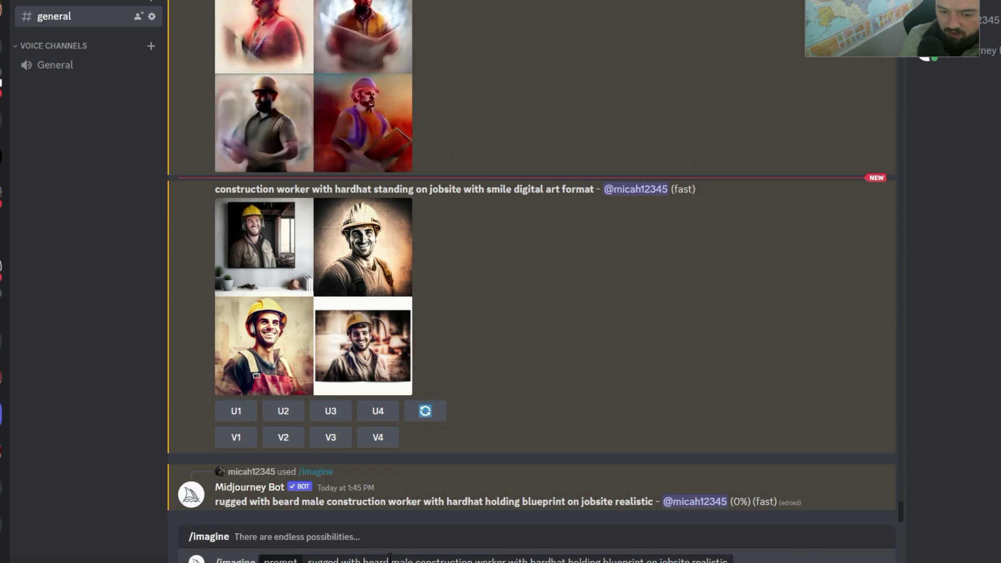
left_click(309, 560)
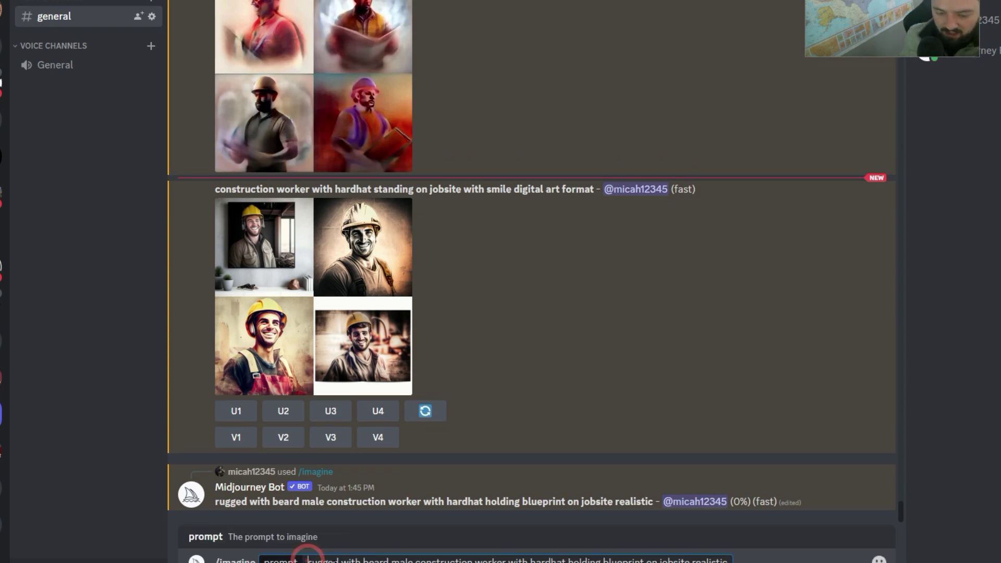
type("full body arms ")
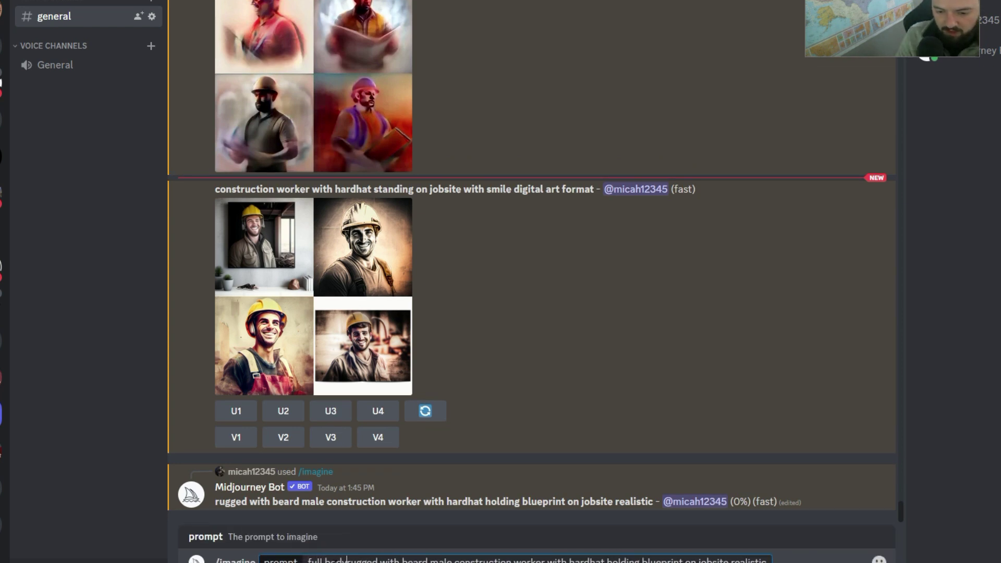
type("crossed")
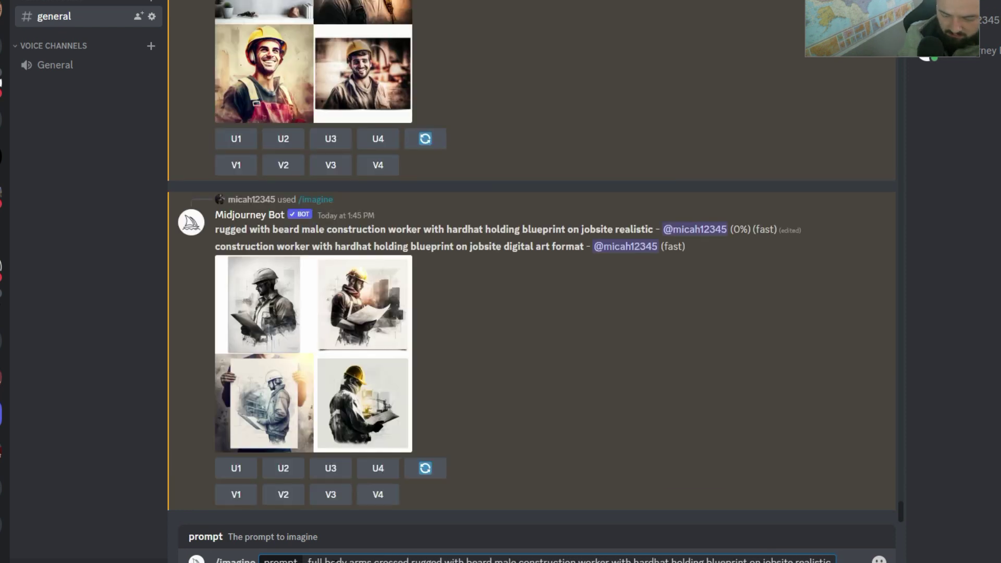
key("Return")
Step: Preview the sketch and realistic grids, then upscale images 2 and 3 of the realistic one
left_click(370, 298)
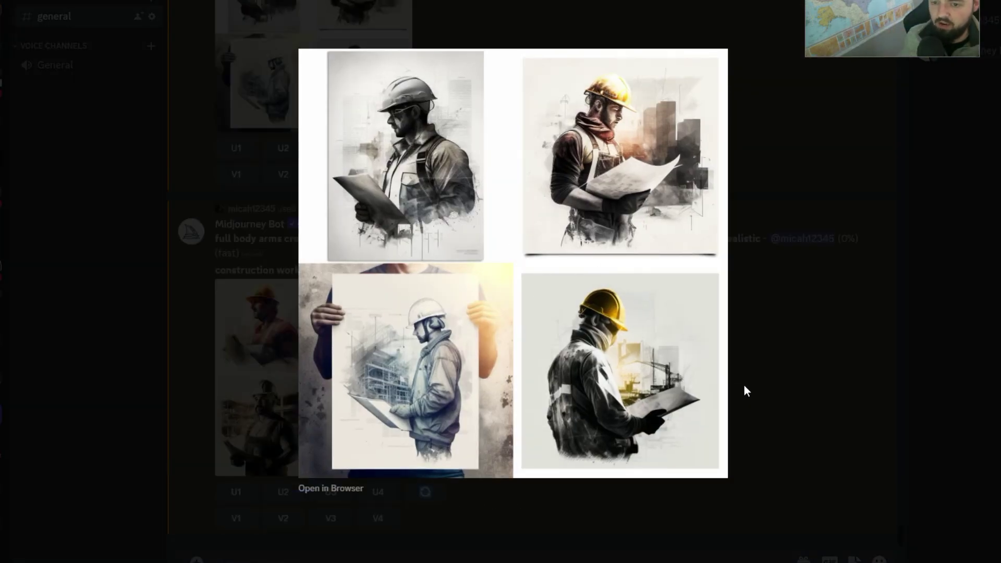
left_click(755, 370)
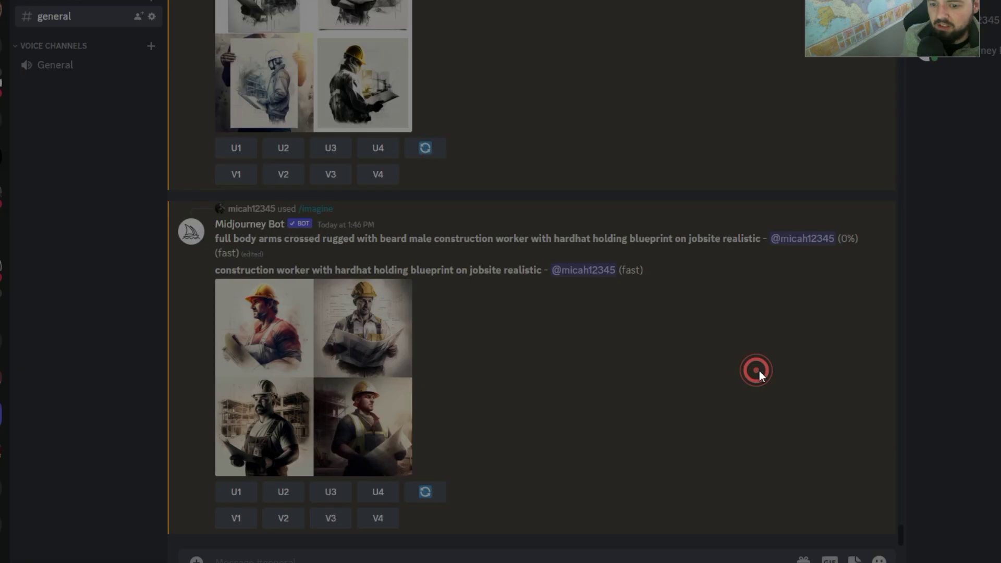
left_click(365, 369)
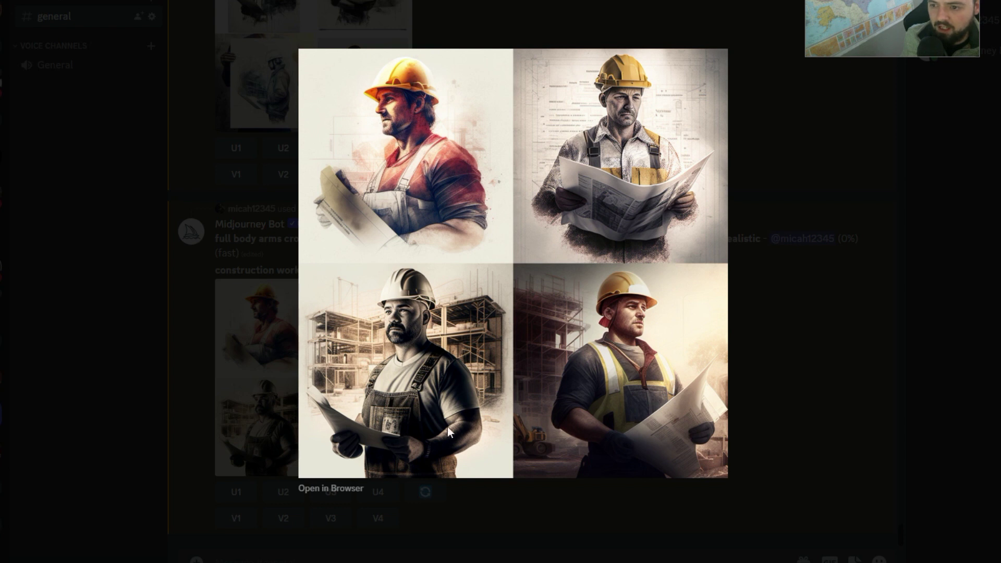
left_click(786, 331)
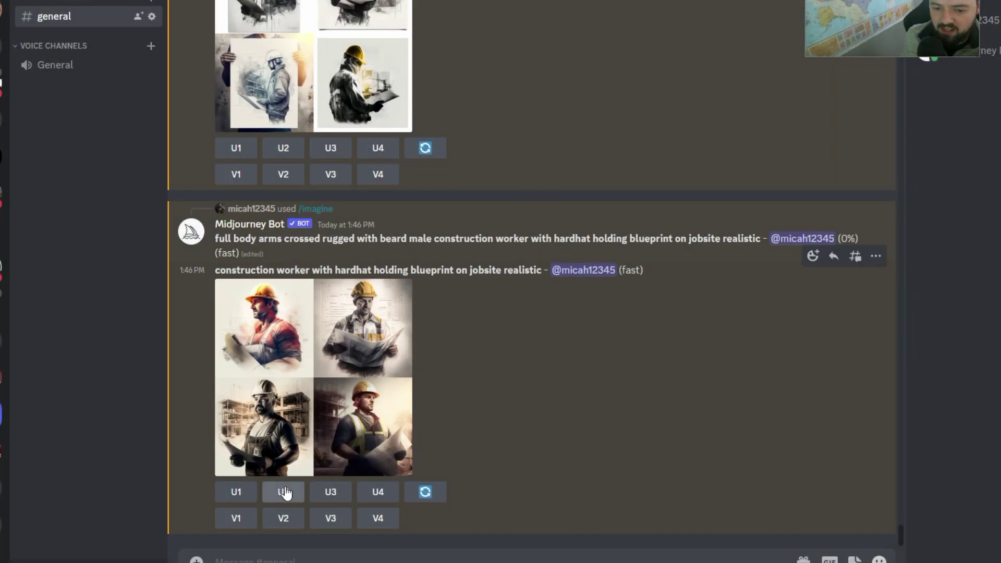
scroll(407, 229, "up", 3)
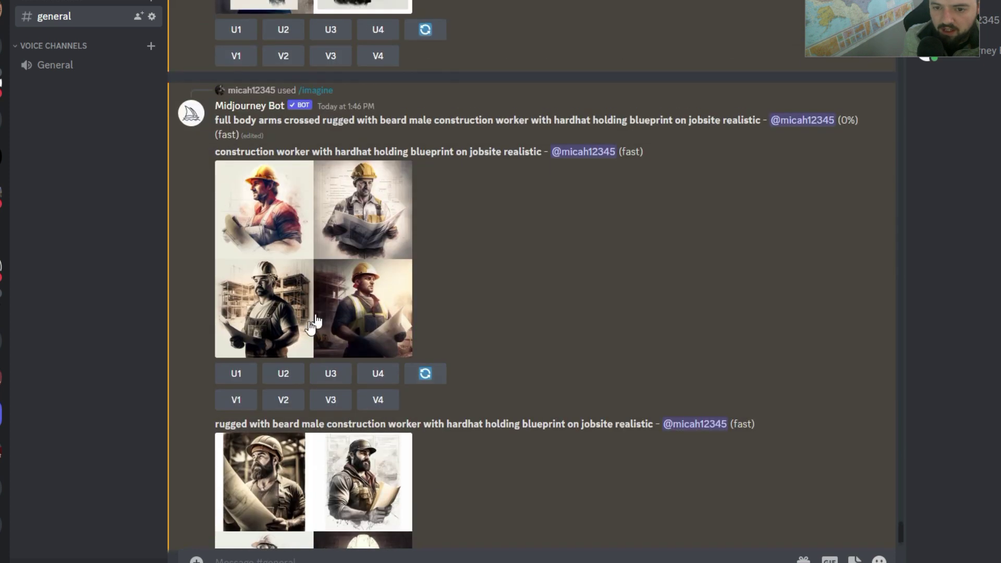
left_click(283, 373)
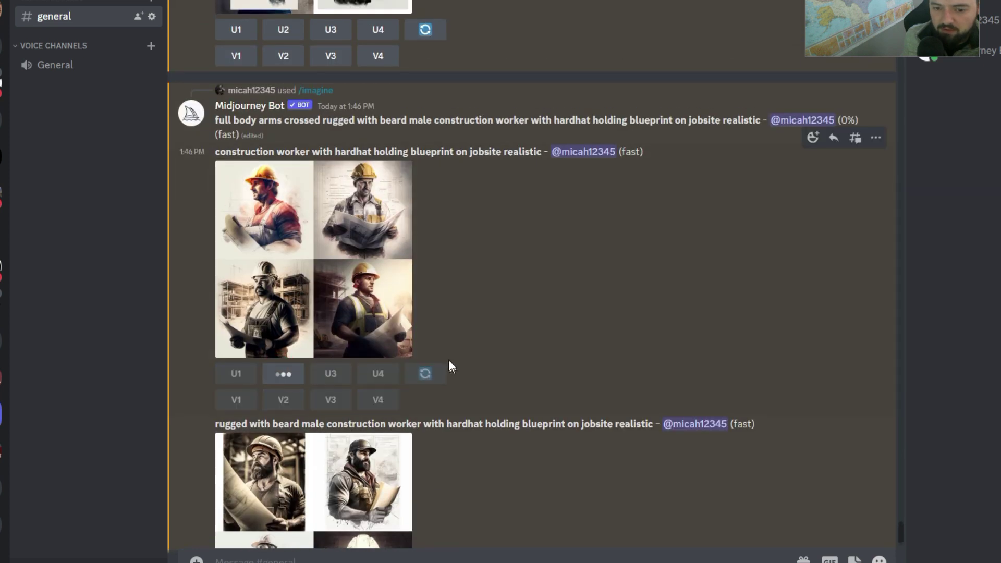
left_click(331, 374)
Step: Upscale images 1, 3 and 4 of the bearded worker grid, then reroll it
scroll(495, 413, "down", 3)
left_click(376, 410)
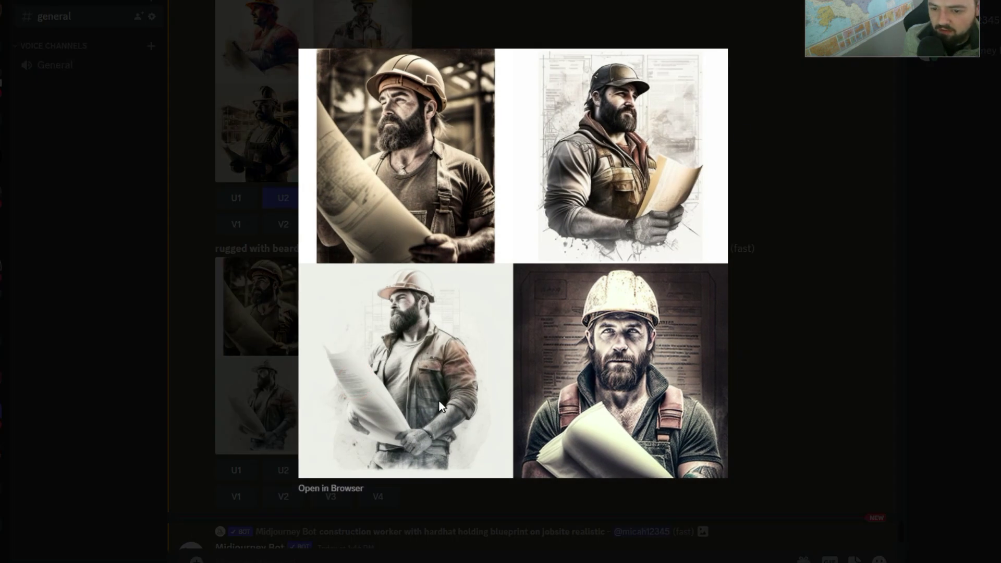
left_click(751, 339)
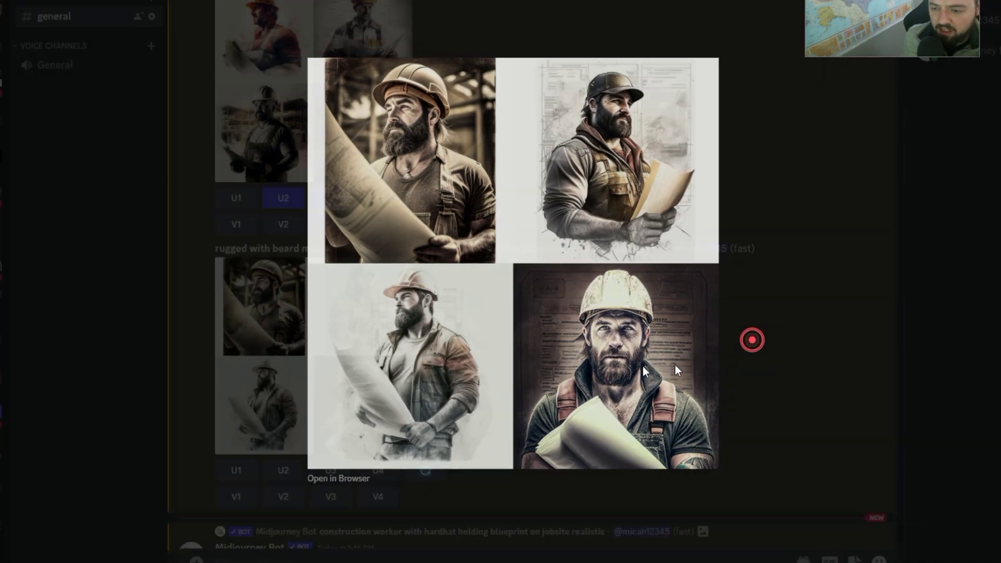
left_click(237, 469)
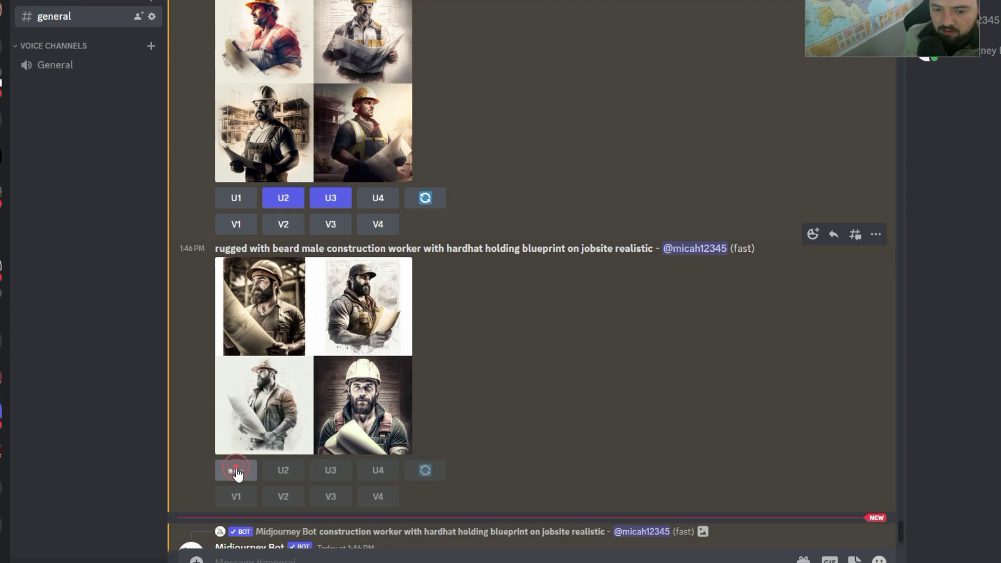
left_click(335, 471)
left_click(336, 475)
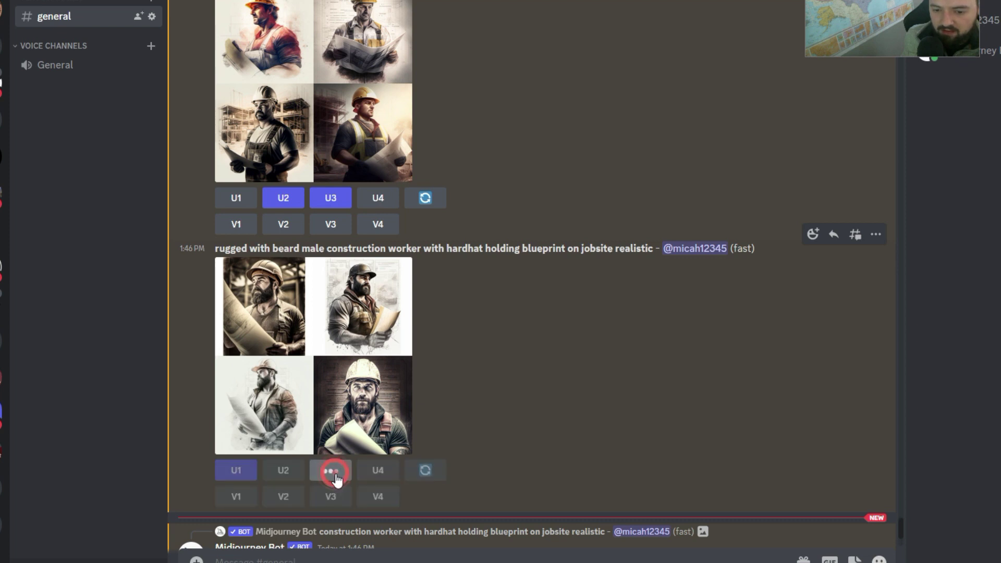
left_click(377, 471)
left_click(378, 424)
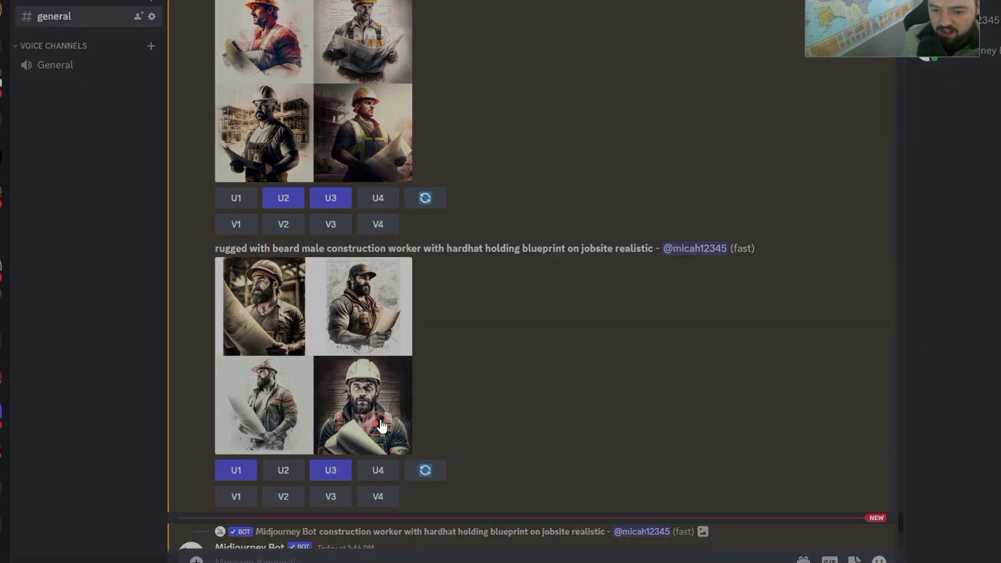
left_click(761, 251)
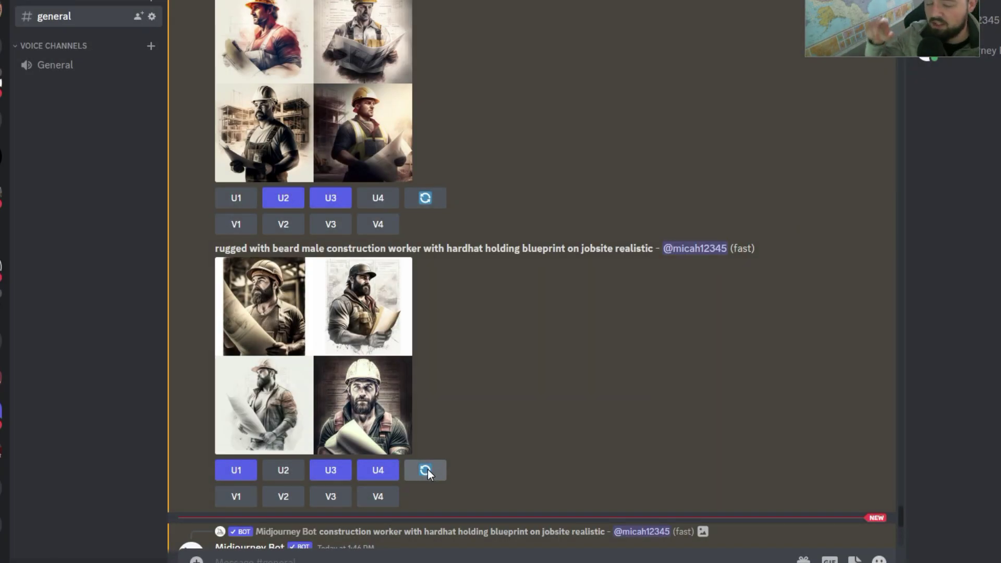
left_click(426, 472)
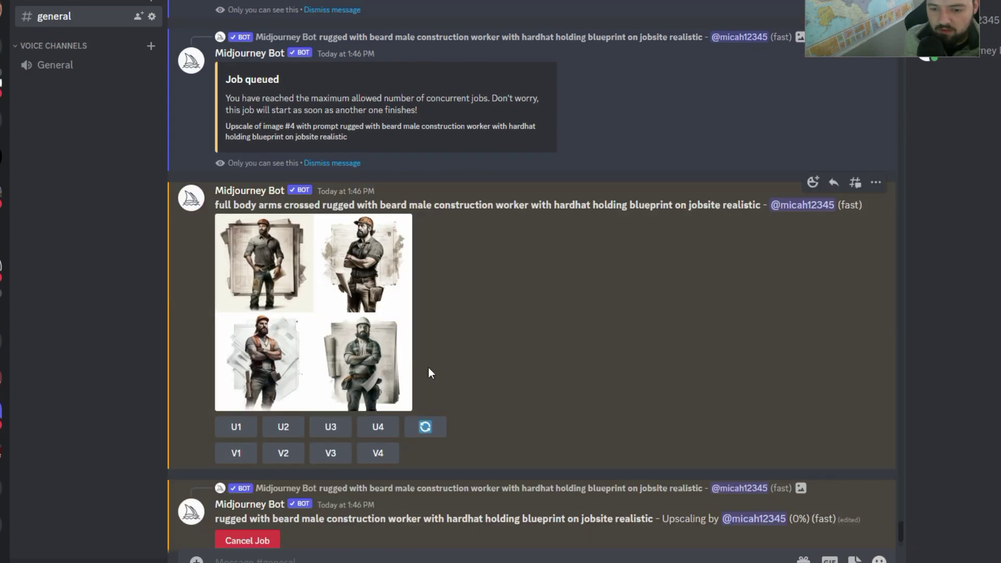
Step: Preview the new full body, arms crossed bearded worker grid at full size
left_click(380, 353)
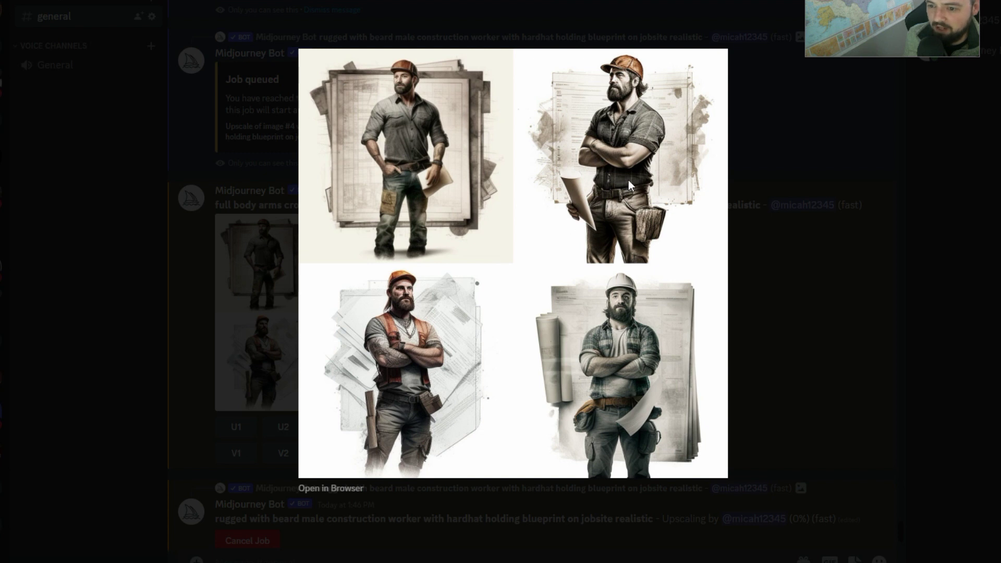
left_click(755, 314)
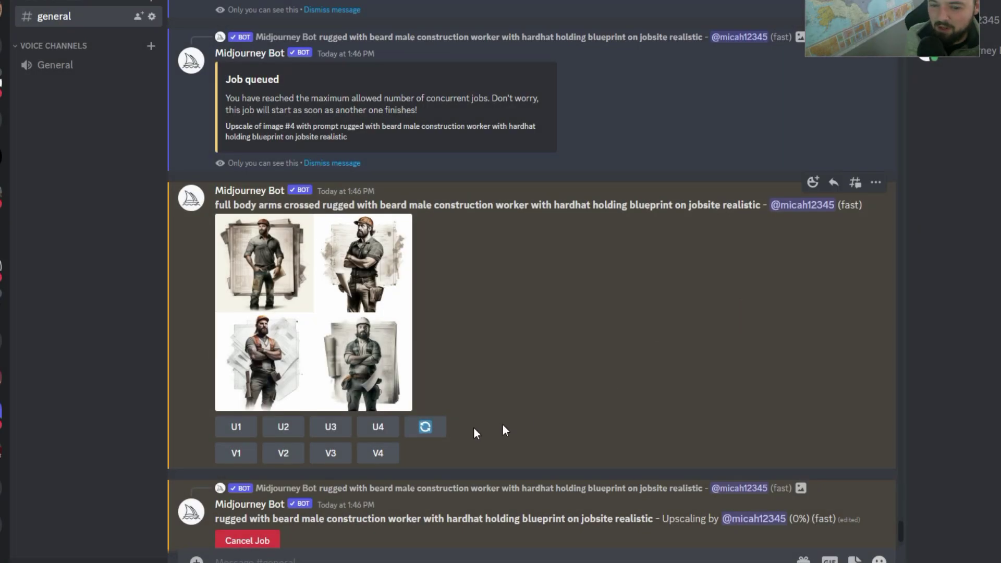
left_click(424, 427)
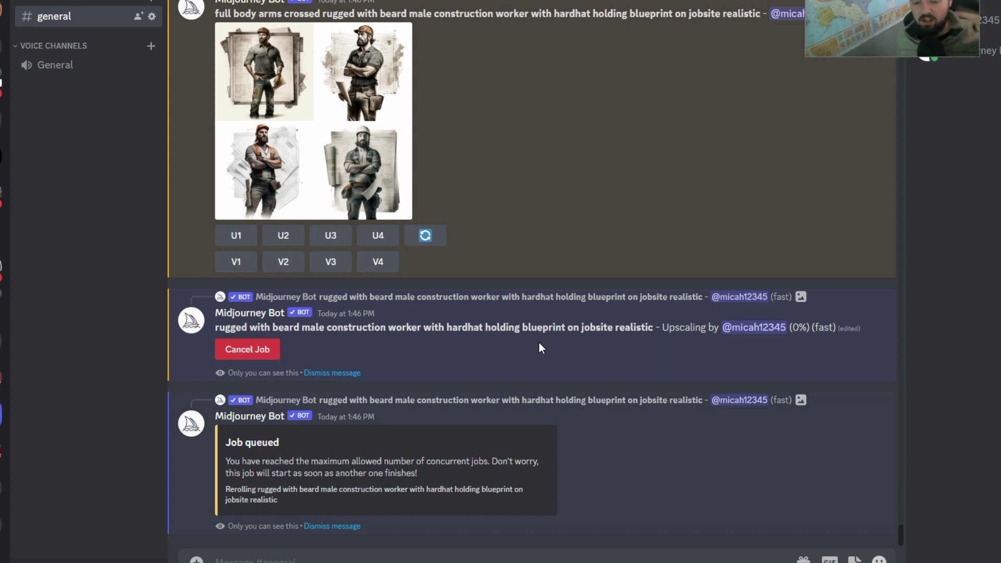
Step: Preview the earlier digital art format worker grid, then return to the latest messages
scroll(550, 389, "up", 15)
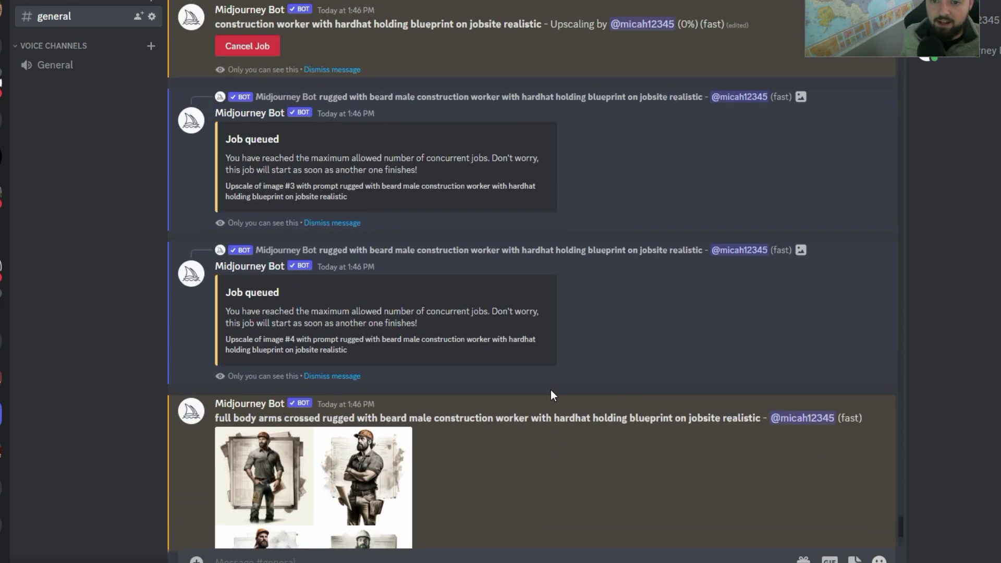
scroll(484, 255, "up", 5)
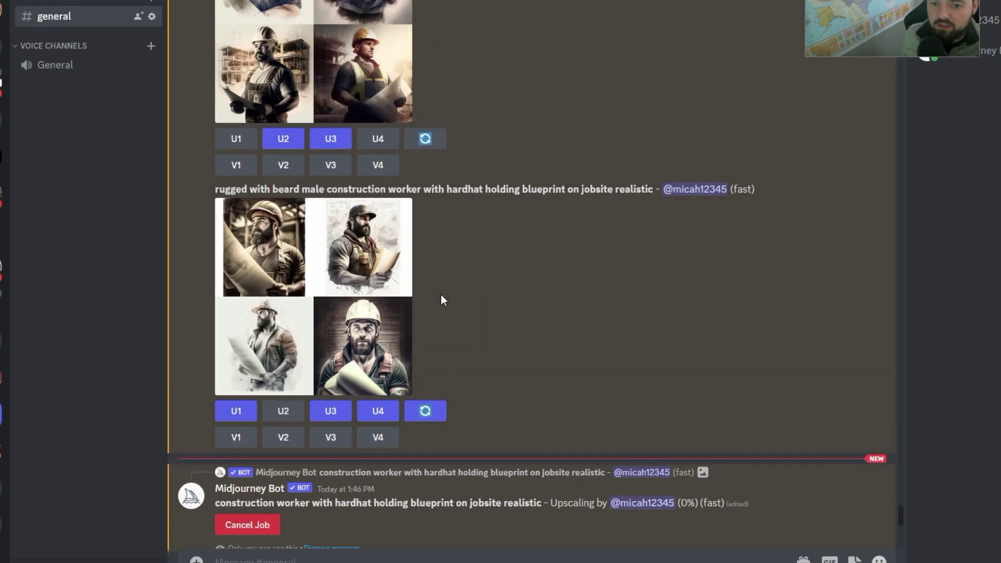
scroll(527, 335, "up", 3)
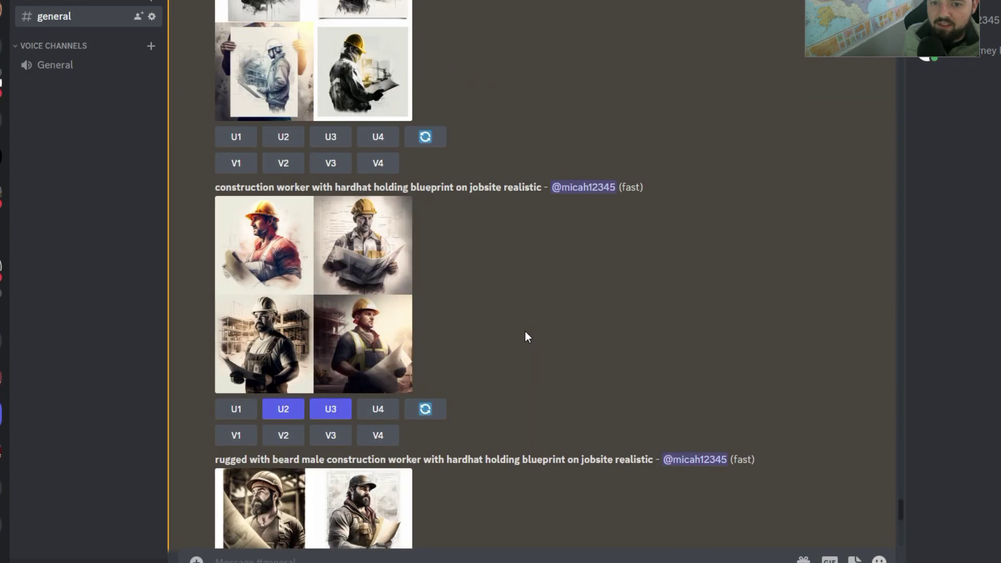
left_click(358, 194)
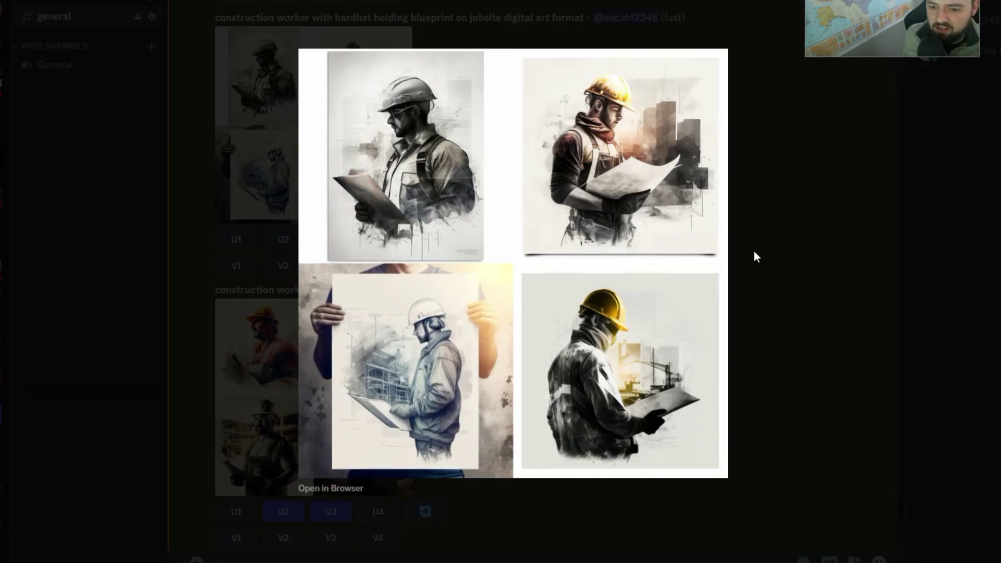
left_click(754, 249)
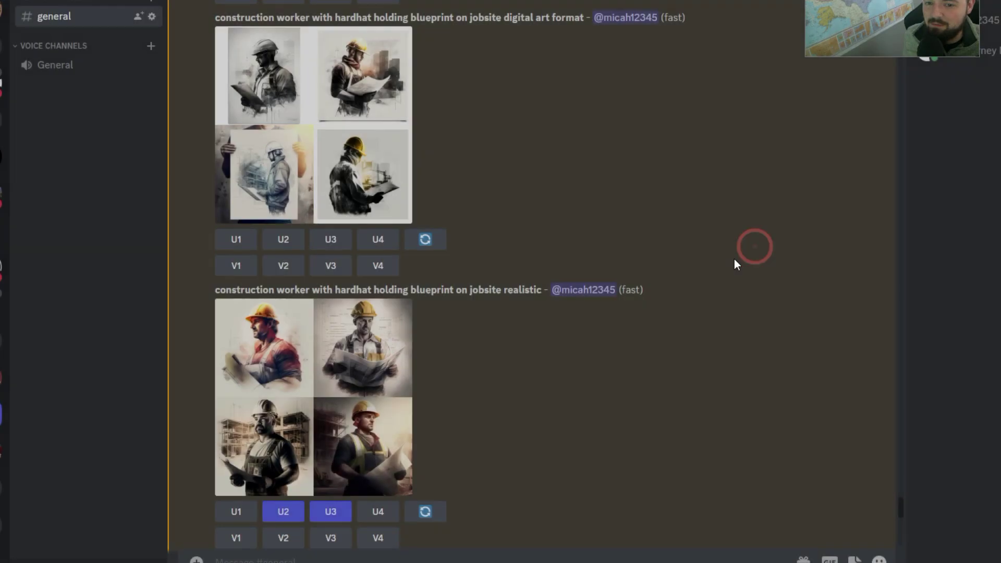
scroll(777, 328, "down", 10)
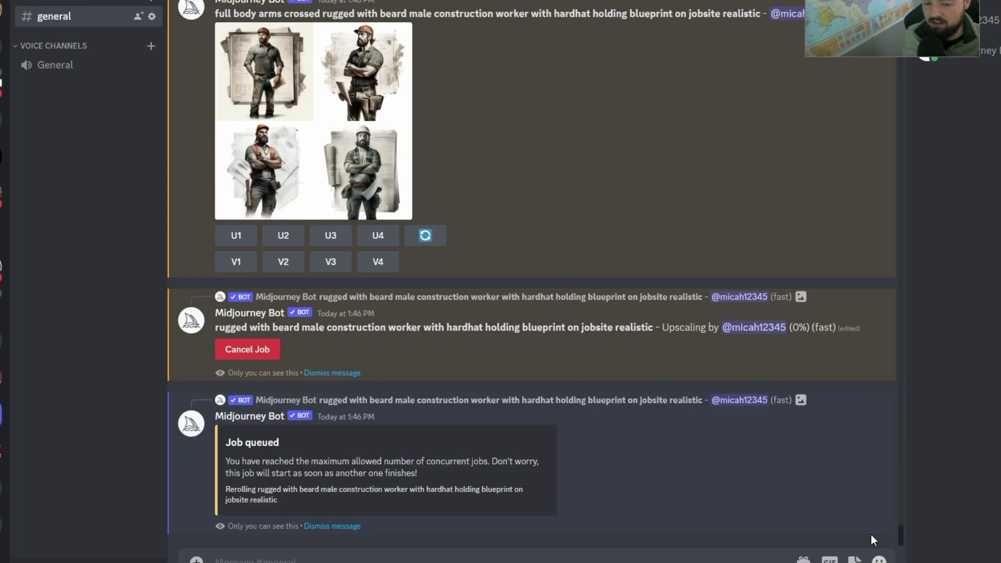
left_click(577, 560)
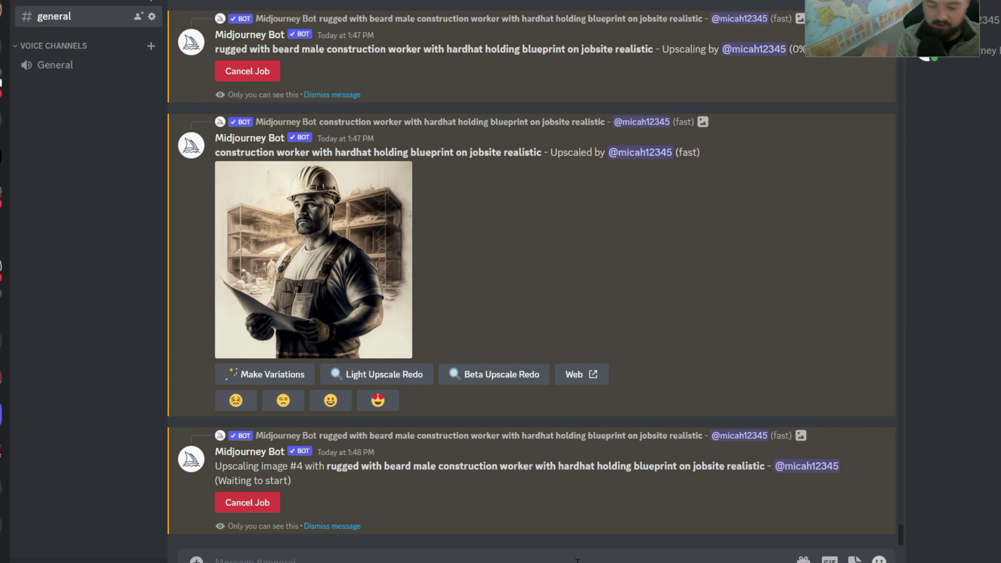
Step: Write an /imagine prompt for a rugged bearded worker operating a bulldozer in cabin, realistic
type("/")
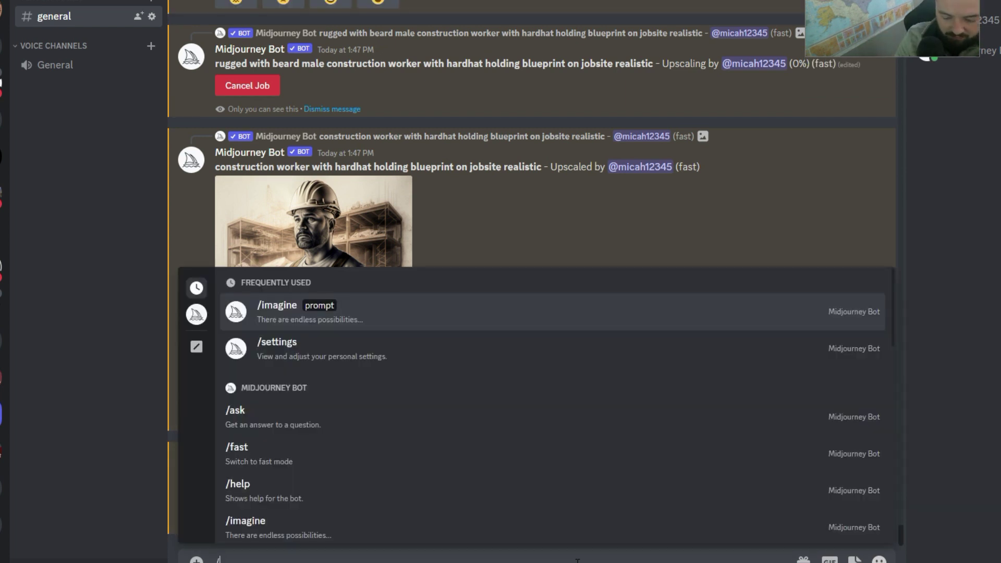
key("Tab")
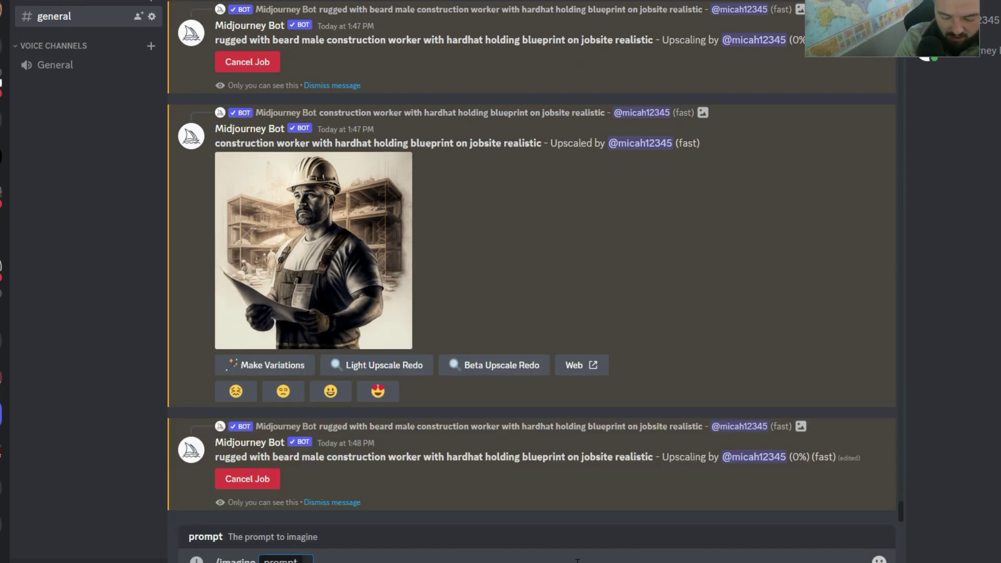
type("rugged")
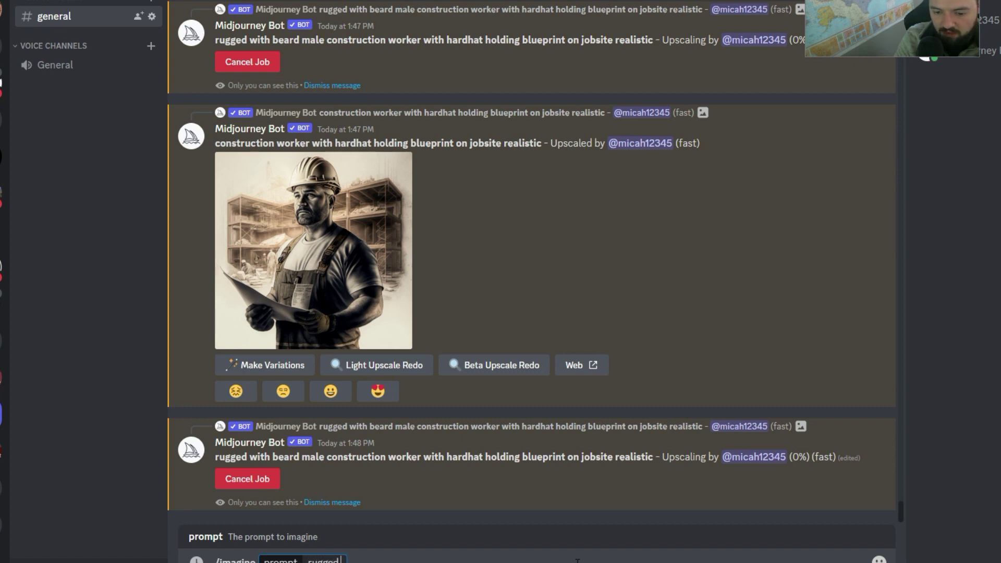
type(" with beard")
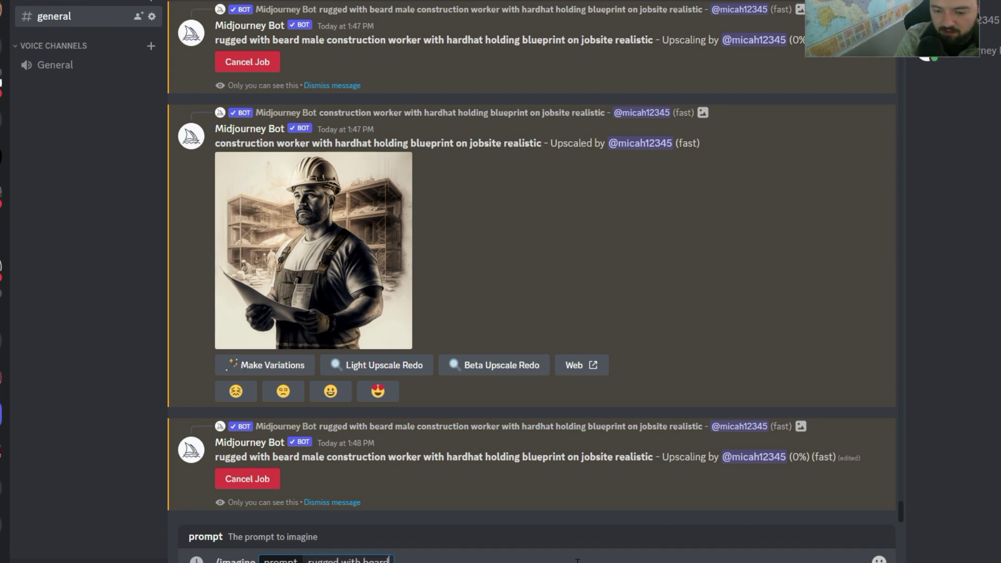
type(" donstruction work")
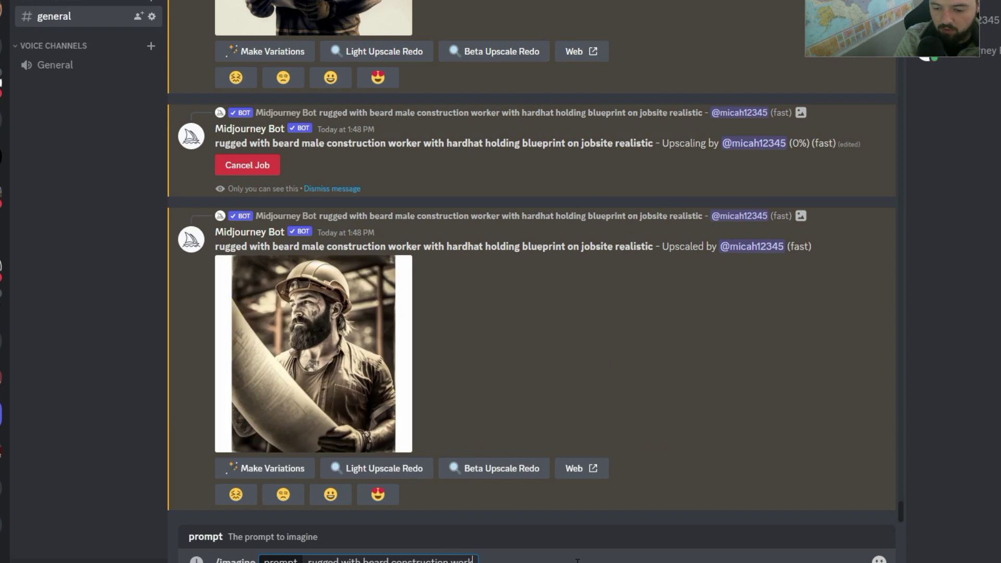
type("er dperativ")
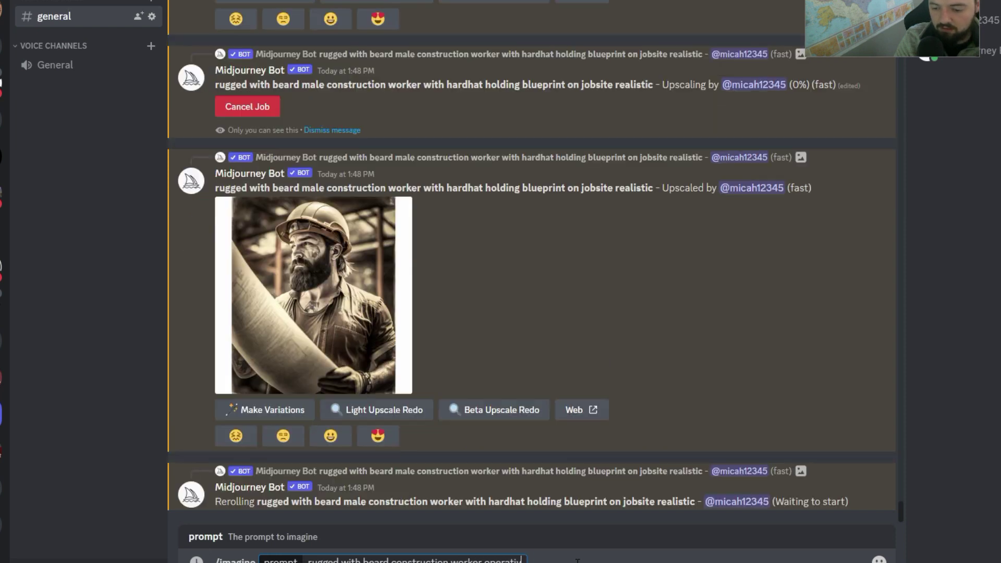
key("BackSpace")
type("ng b")
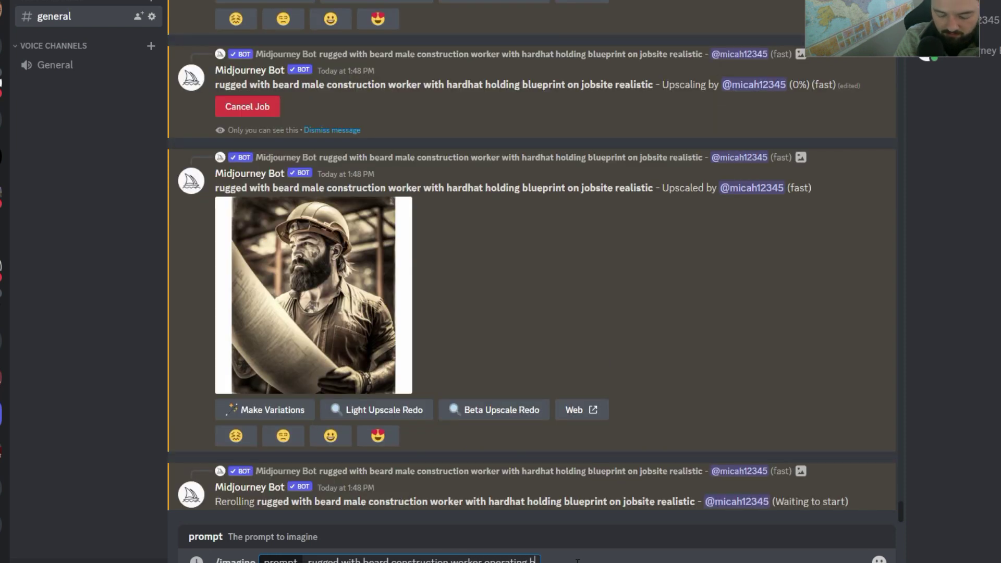
type("ulldozer")
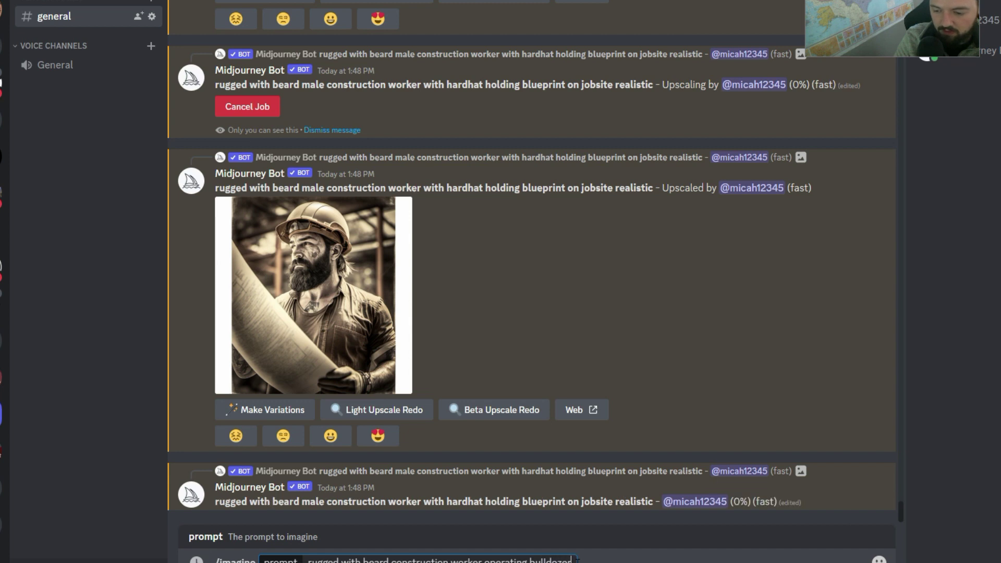
type(" in cabin")
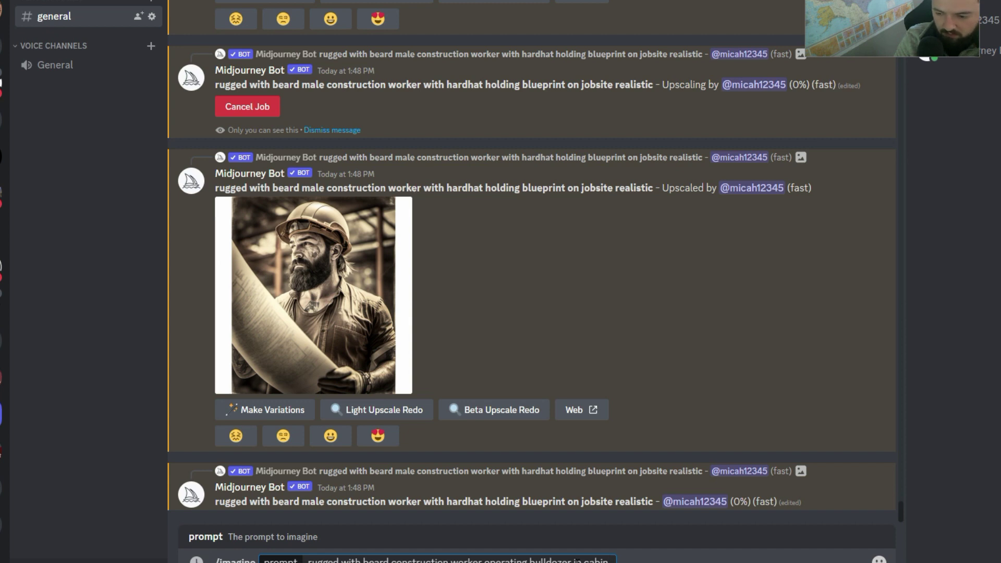
type(" realistic")
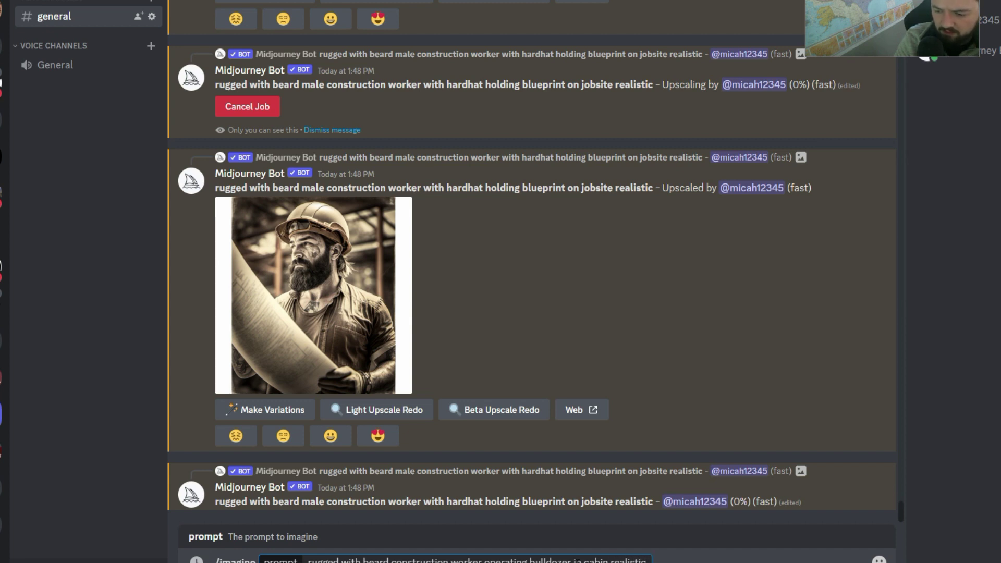
Step: Send the realistic bulldozer prompt, then a 'digital painting' version of it
key("Return")
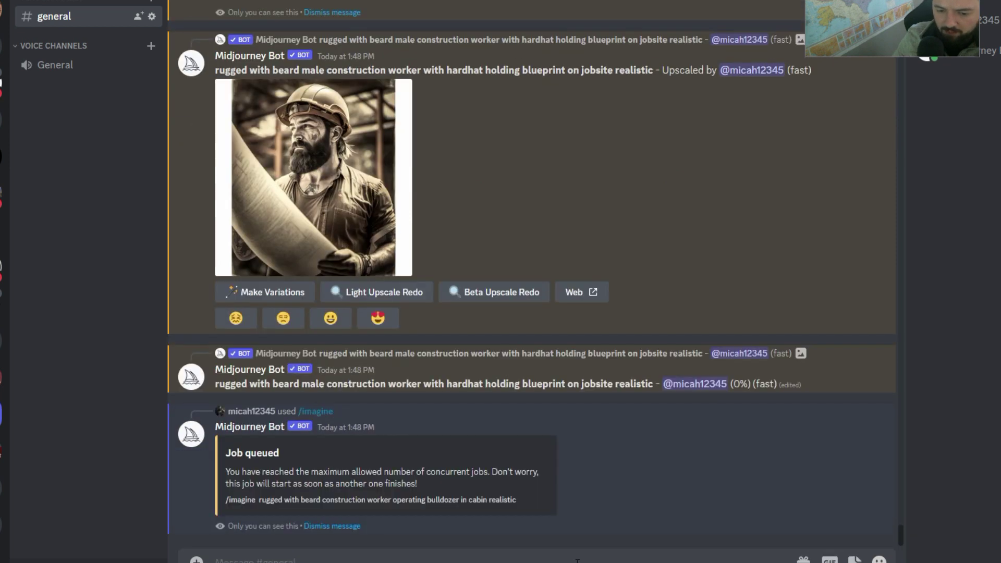
key("ctrl+z")
key("BackSpace")
key("BackSpace")
key("BackSpace")
key("BackSpace")
key("BackSpace")
key("BackSpace")
key("BackSpace")
key("BackSpace")
key("BackSpace")
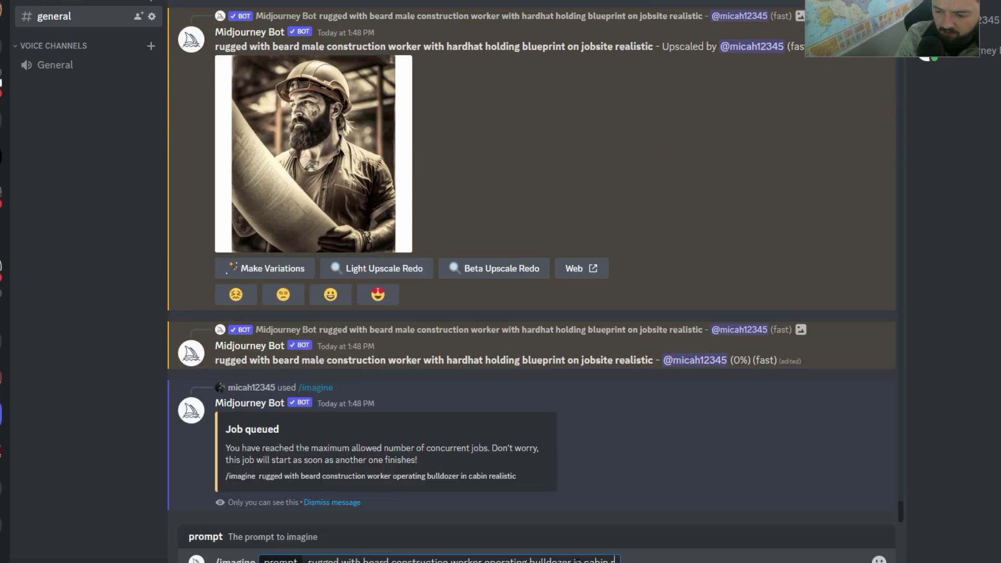
type("digit")
type("al painting")
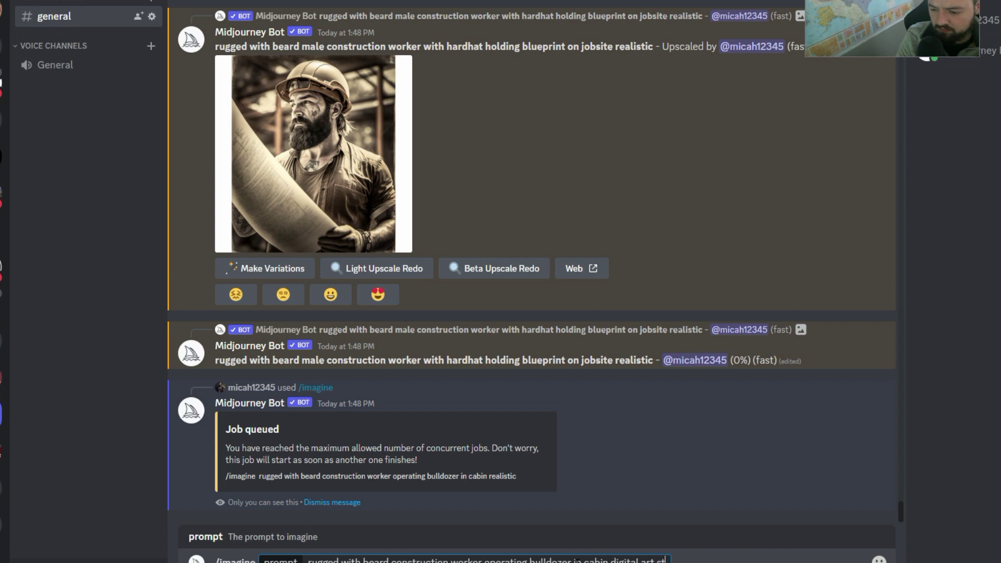
key("Return")
Step: Send dump truck and crane versions of the digital painting prompt
key("ctrl+z")
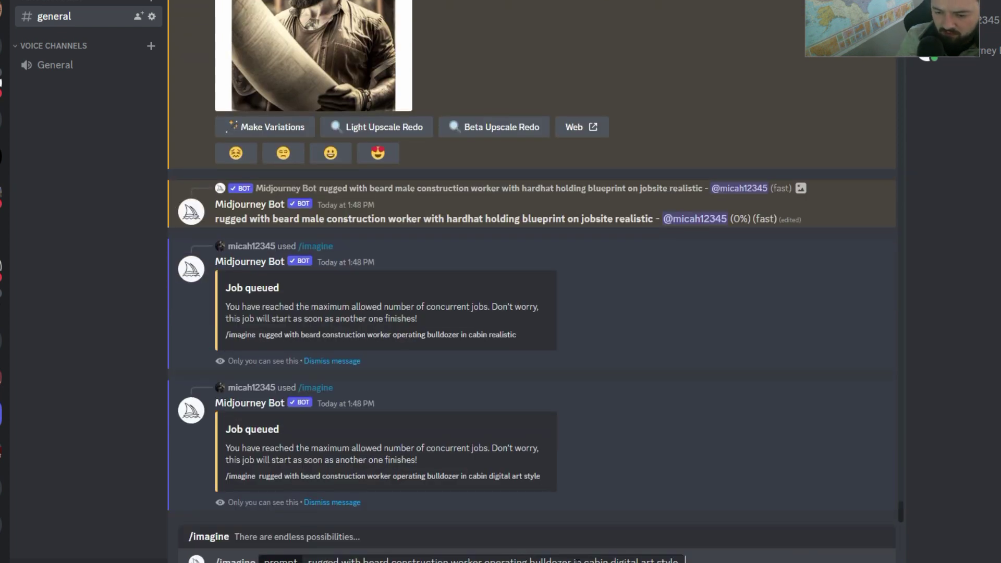
double_click(548, 560)
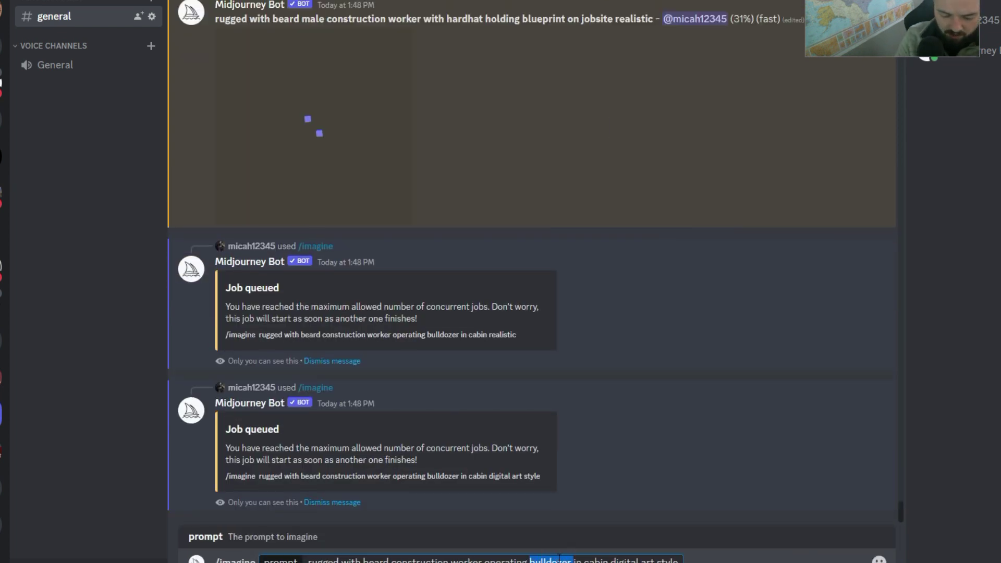
type("dump truck")
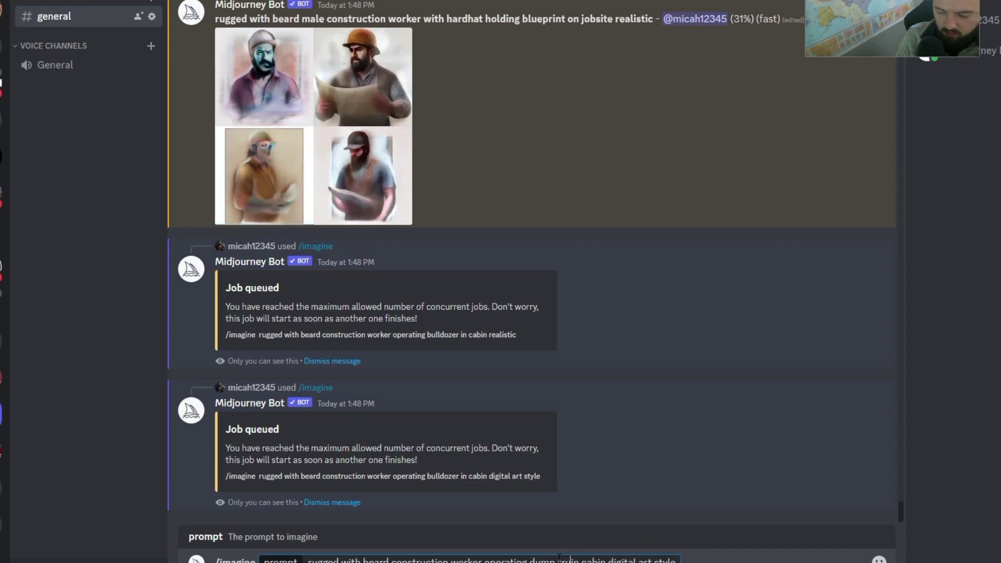
key("Return")
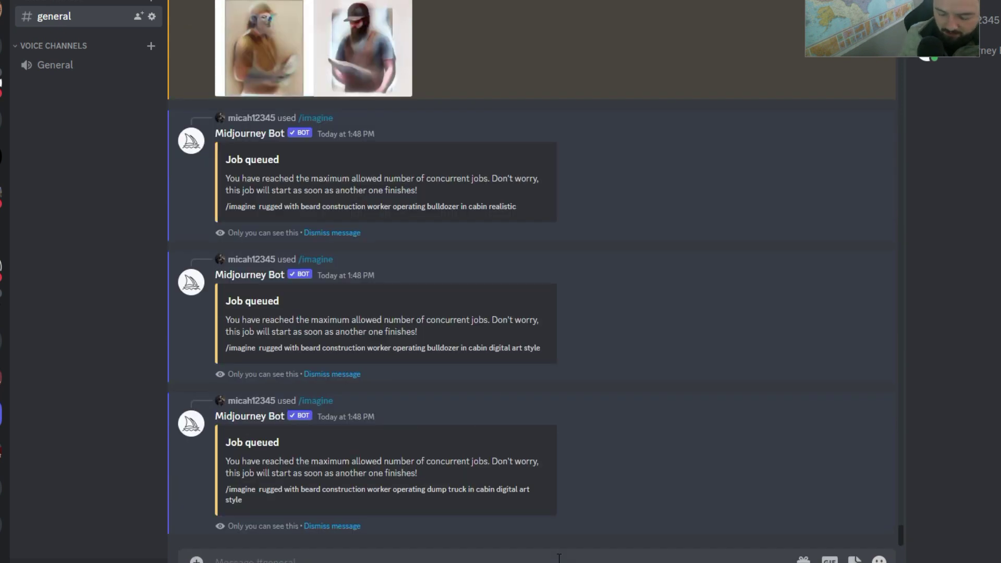
key("ctrl+z")
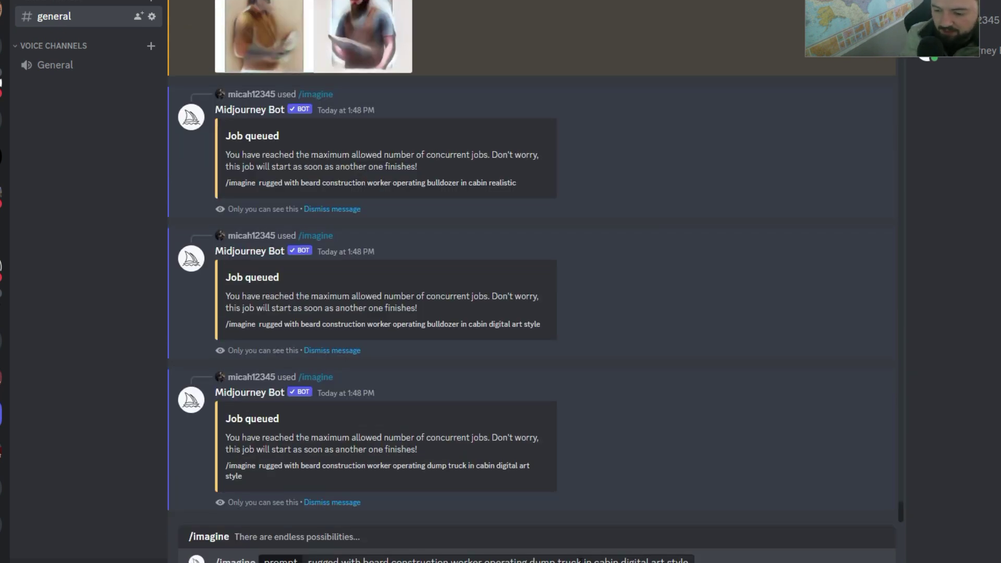
left_click_drag(581, 560, 535, 560)
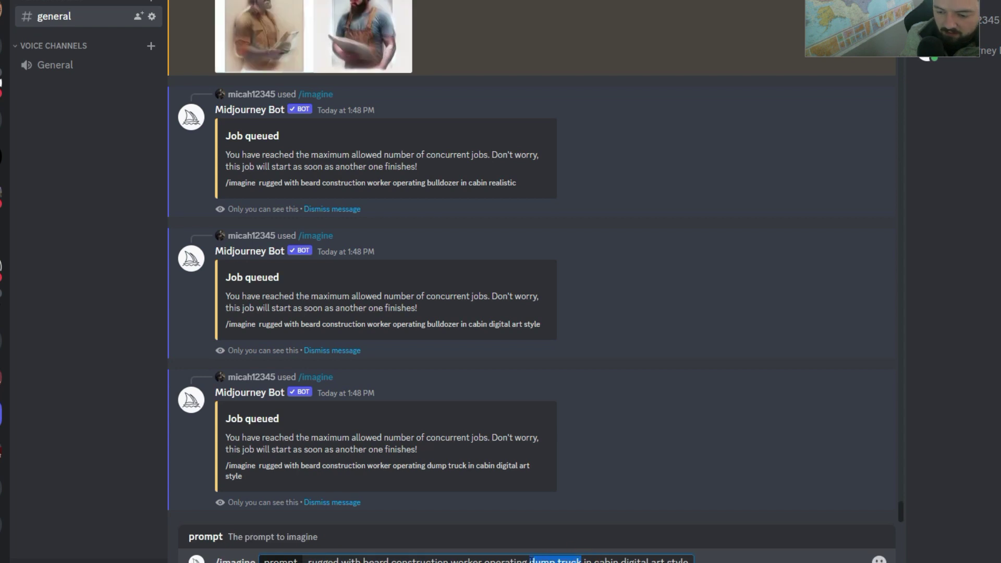
type("crane")
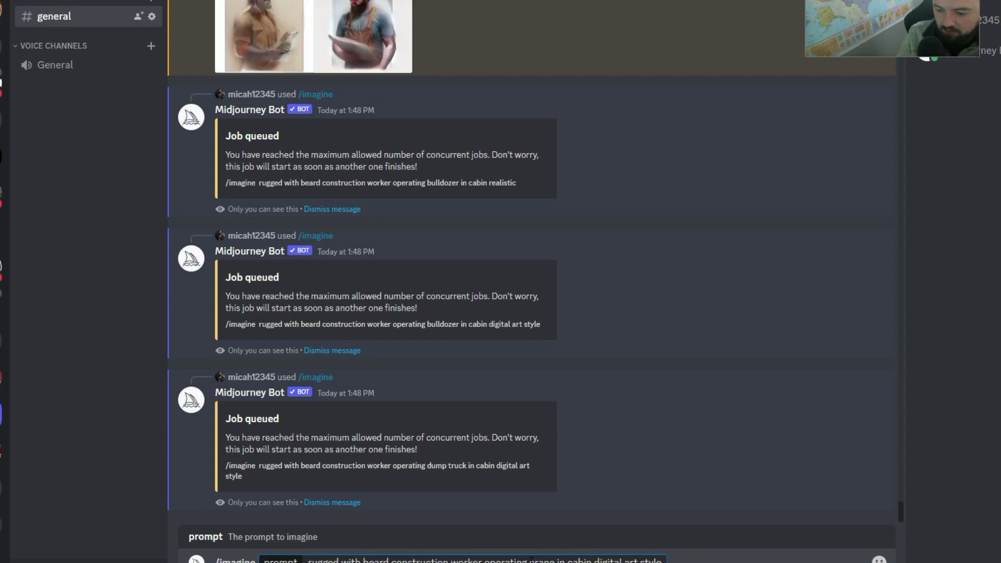
key("Return")
Step: Send a skid steer version, then preview the newest four-image grid
key("ctrl+z")
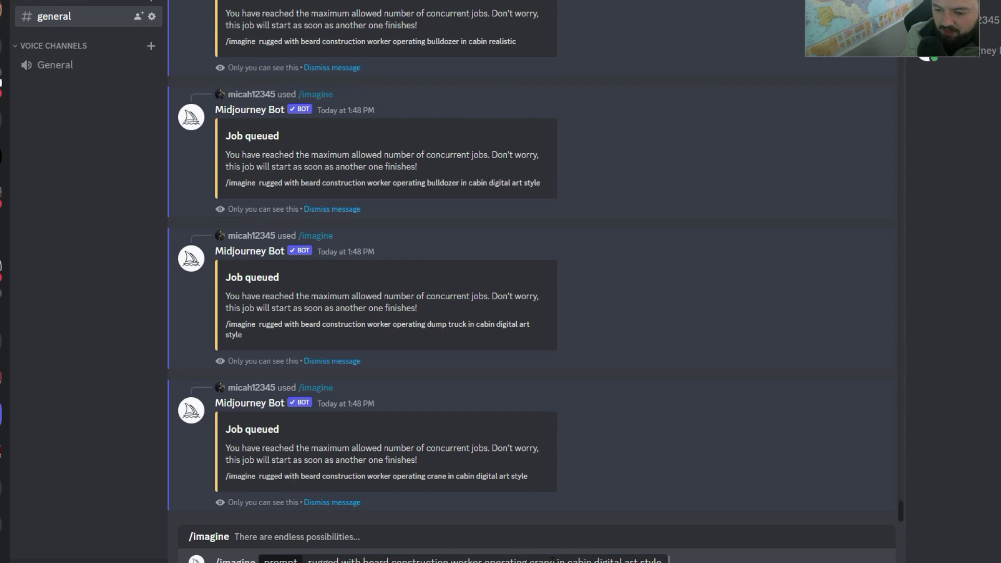
left_click(553, 559)
double_click(542, 559)
type("sk")
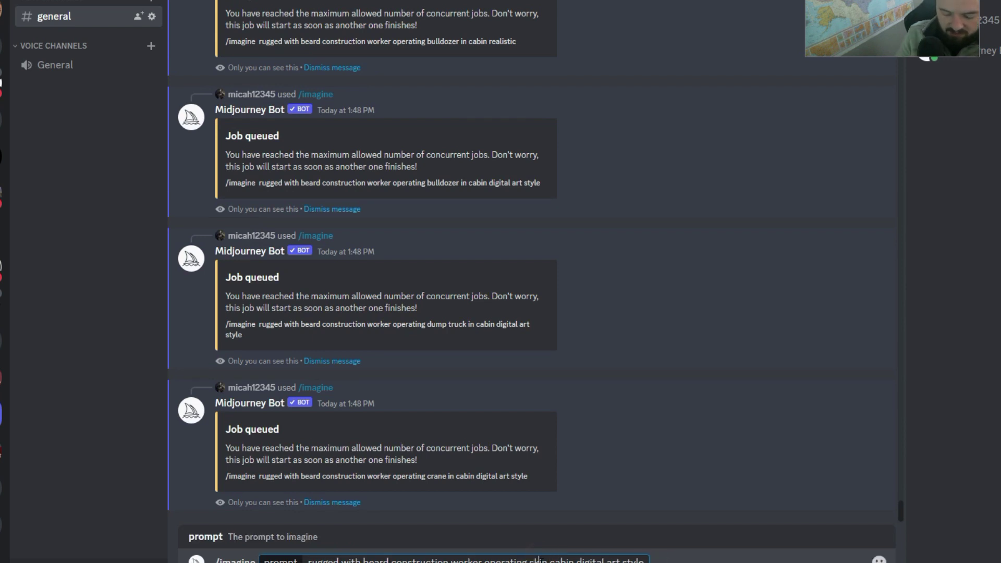
type("id steer")
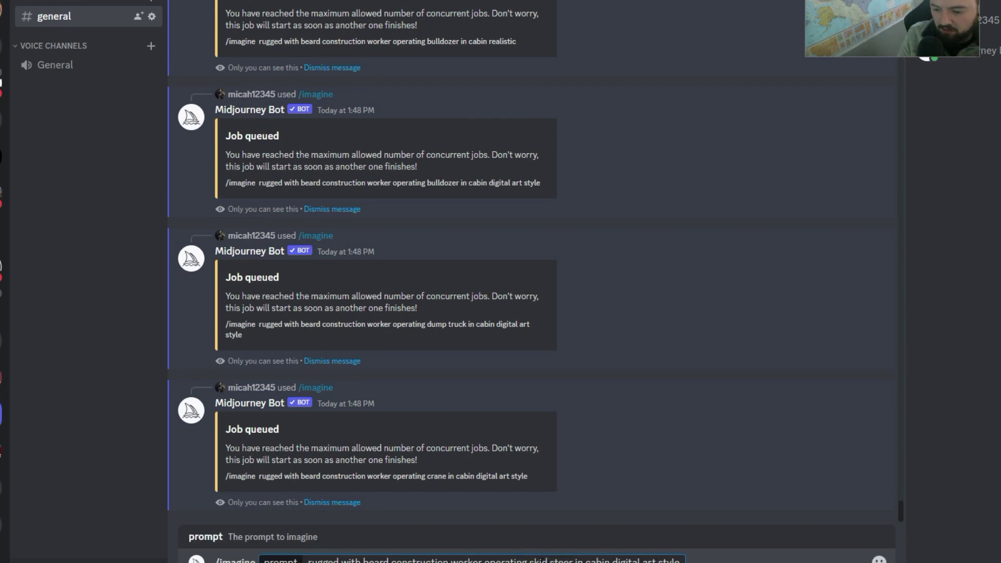
key("Return")
scroll(445, 460, "up", 2)
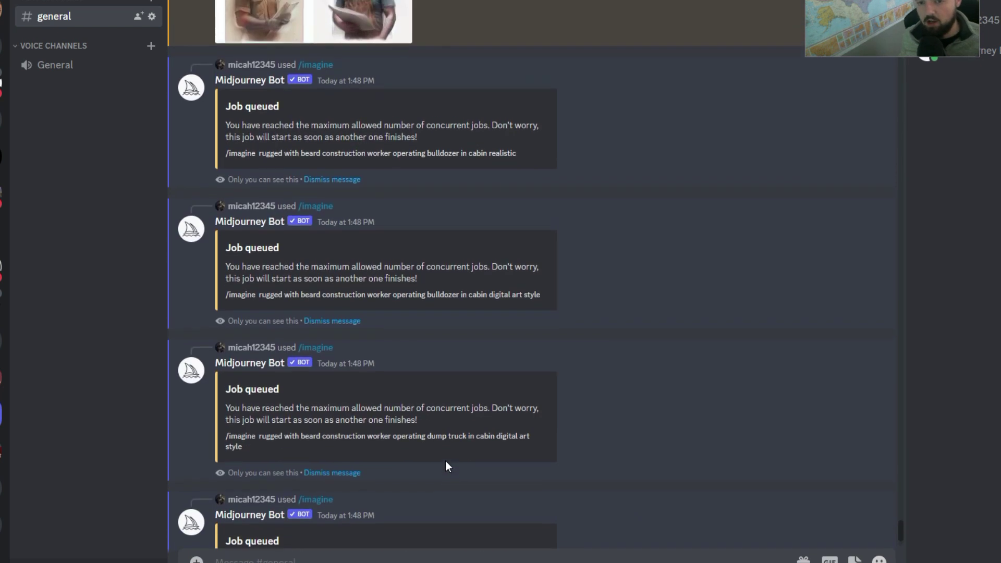
scroll(445, 461, "up", 3)
left_click(353, 171)
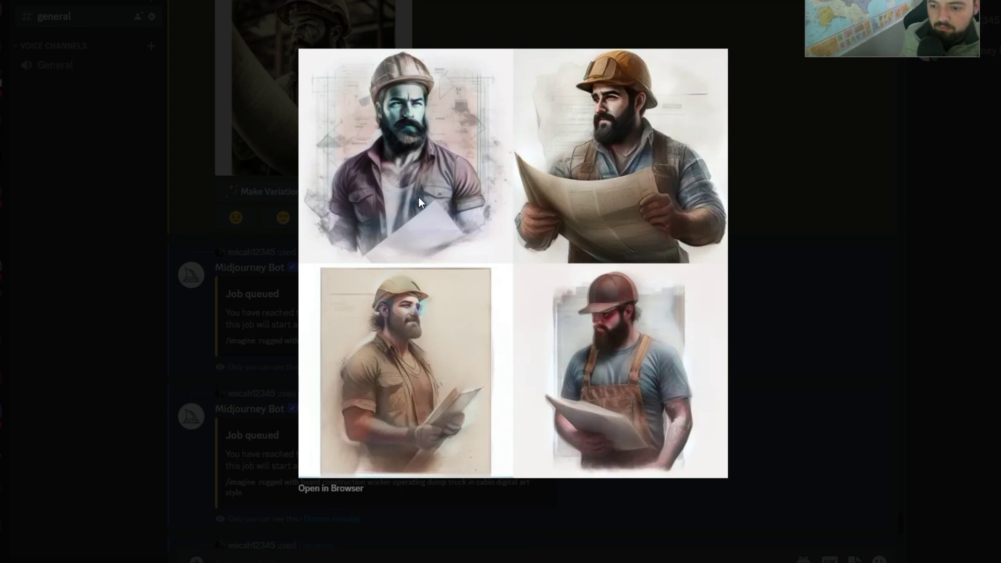
Step: Enlarge and review the upscaled bearded worker and the earlier upscaled worker image
left_click(836, 189)
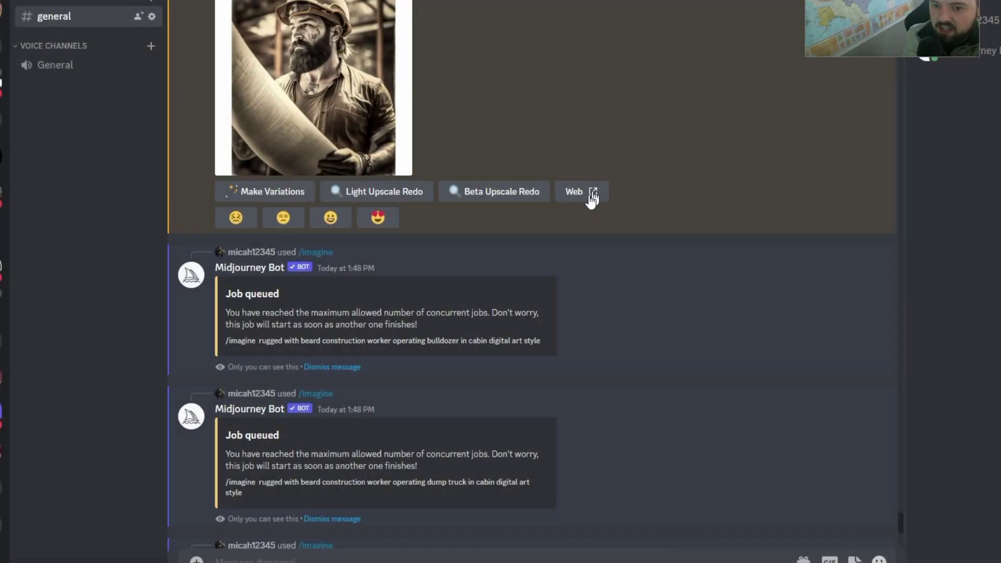
scroll(592, 198, "up", 3)
left_click(336, 222)
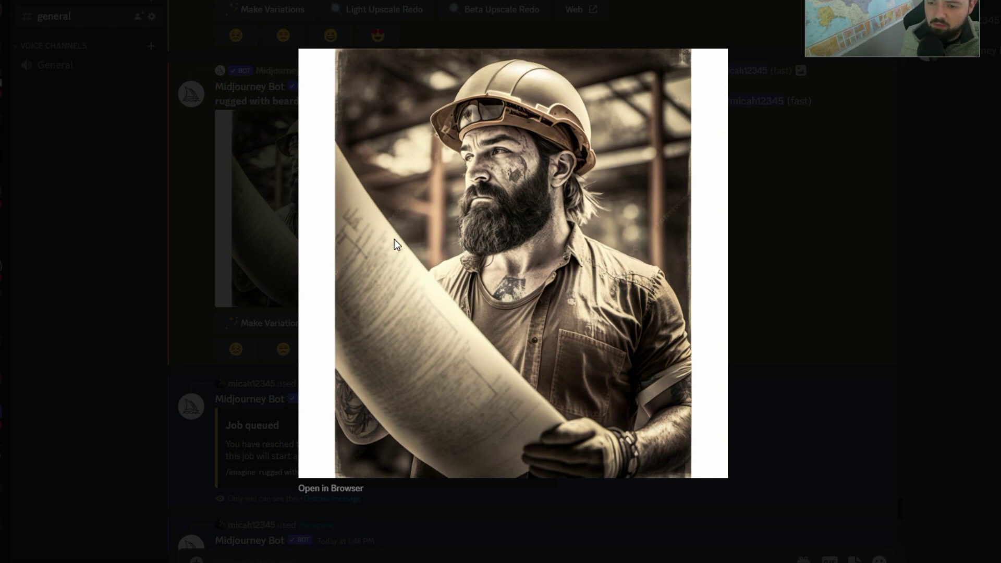
left_click(759, 290)
scroll(522, 302, "up", 5)
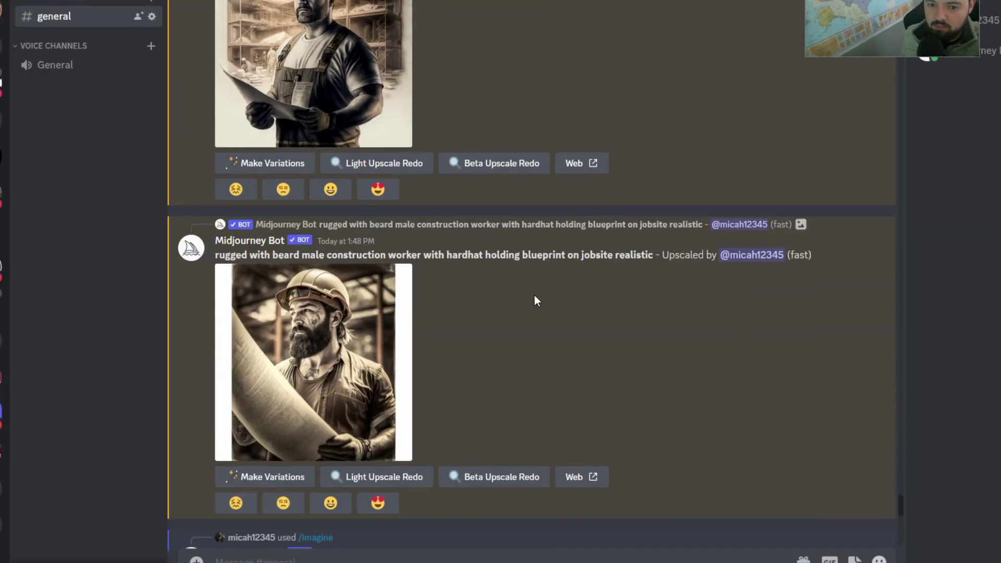
left_click(377, 220)
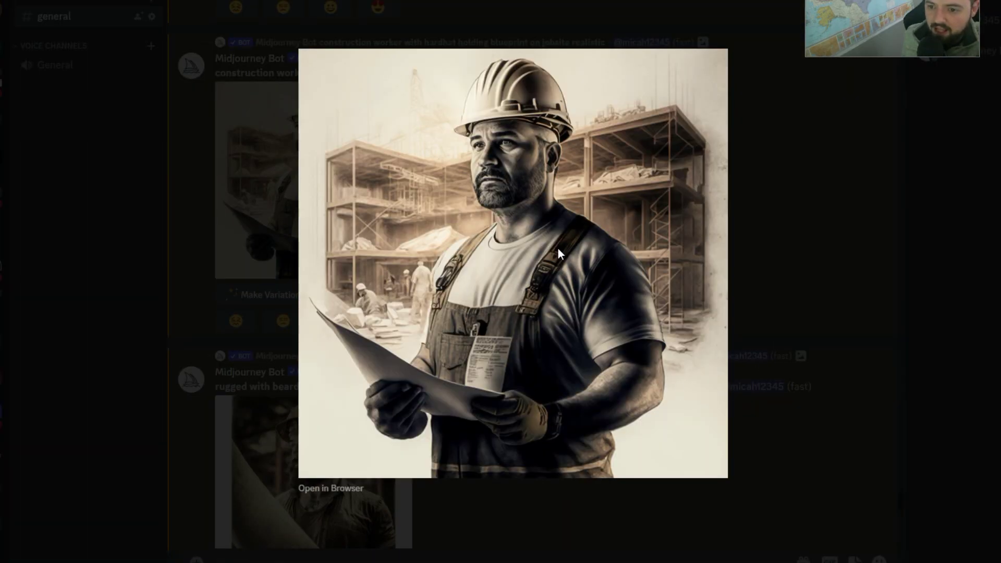
left_click(762, 211)
Step: Request variations of the hardhat worker holding a blueprint, then enlarge the upscaled worker images
left_click(255, 297)
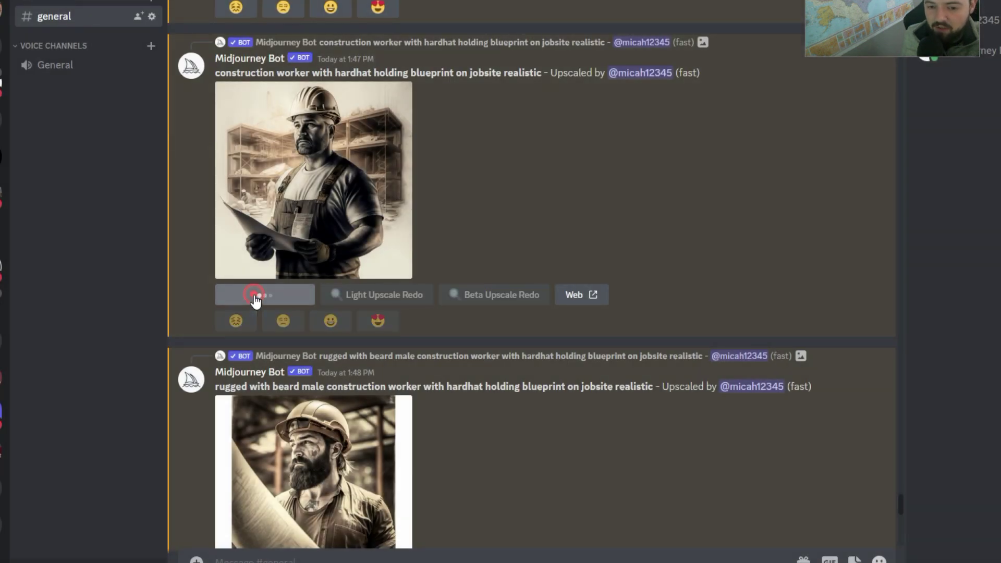
left_click(319, 192)
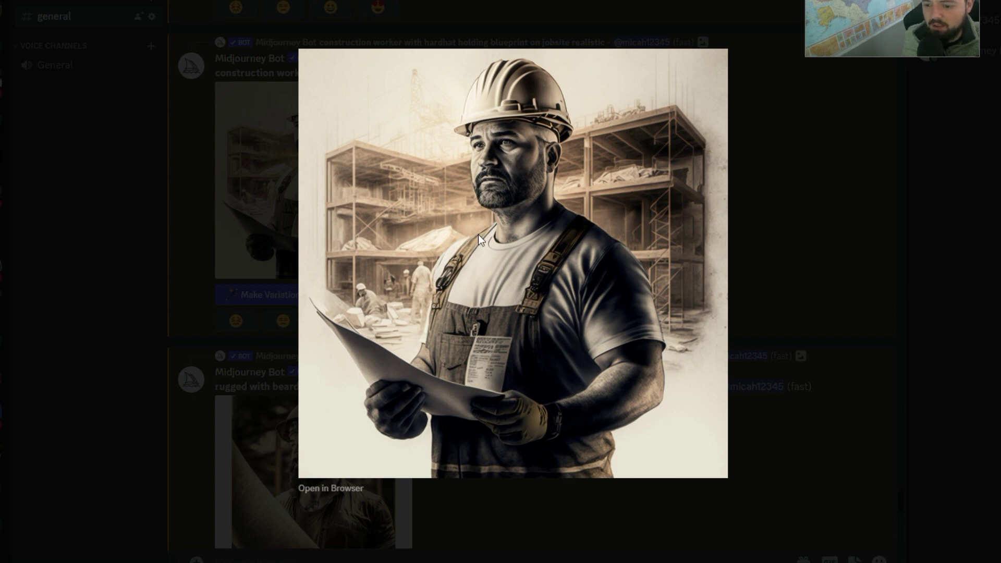
left_click(755, 227)
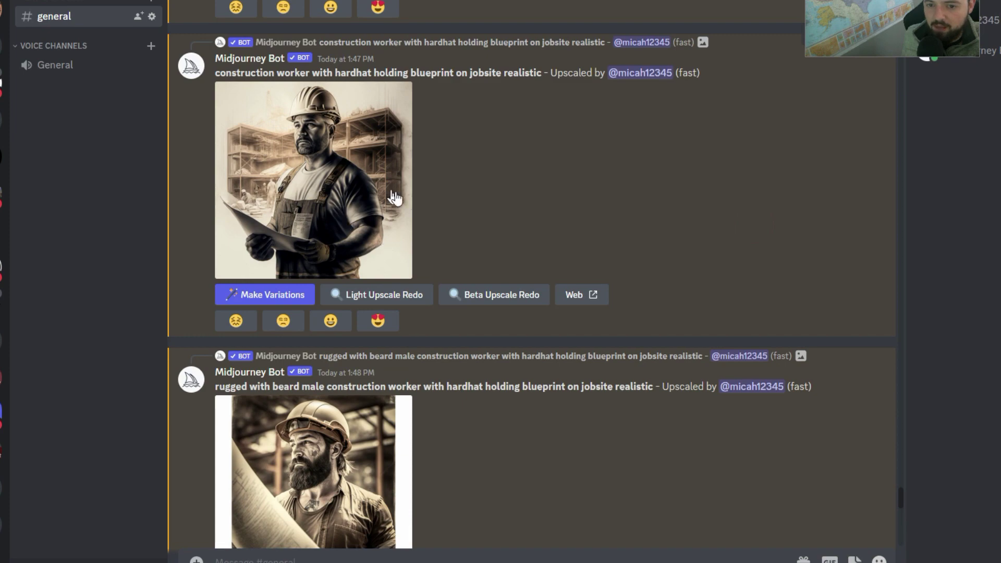
scroll(449, 243, "up", 5)
left_click(370, 177)
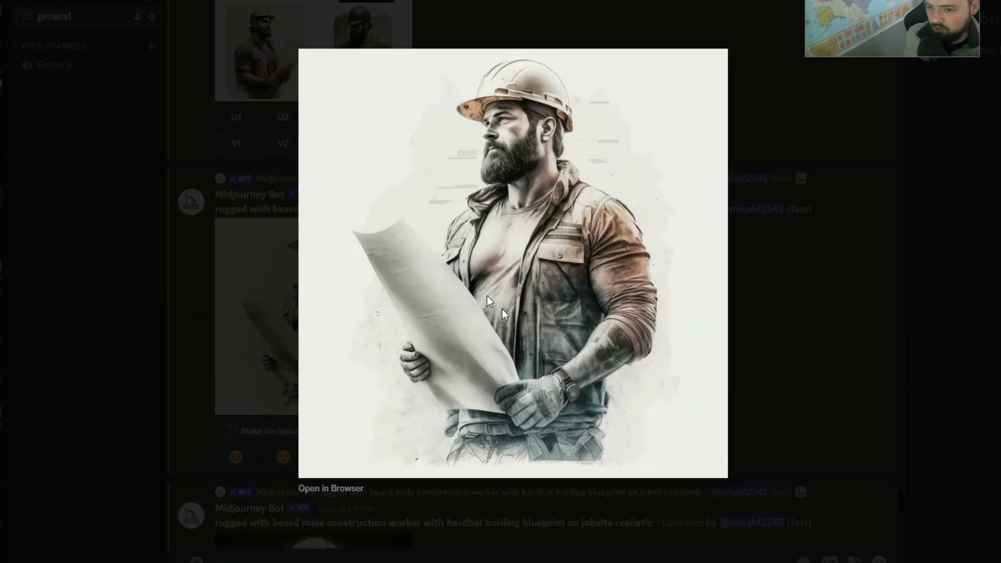
Step: Open the bearded worker image full-size in Edge and bring up its image options
right_click(472, 257)
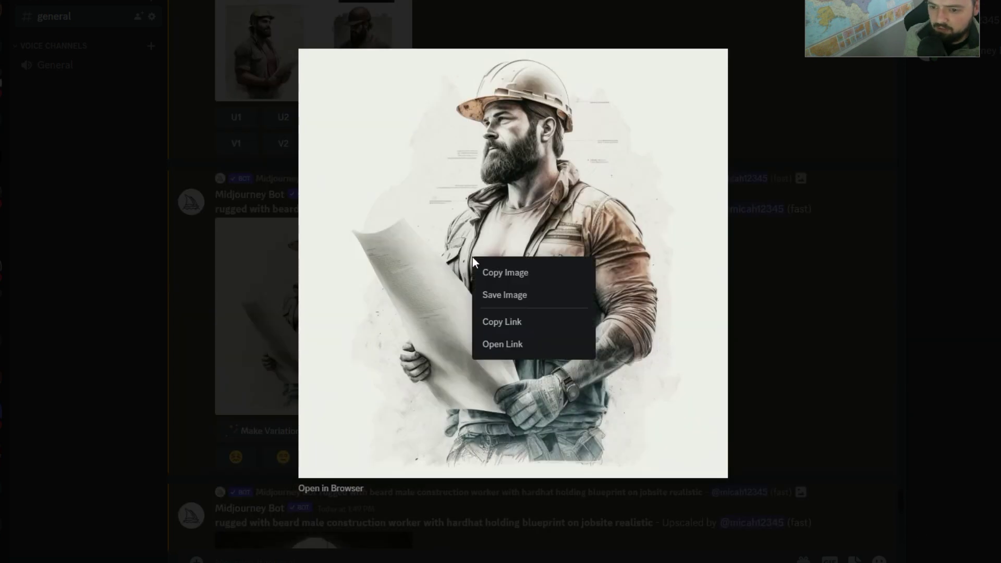
left_click(505, 344)
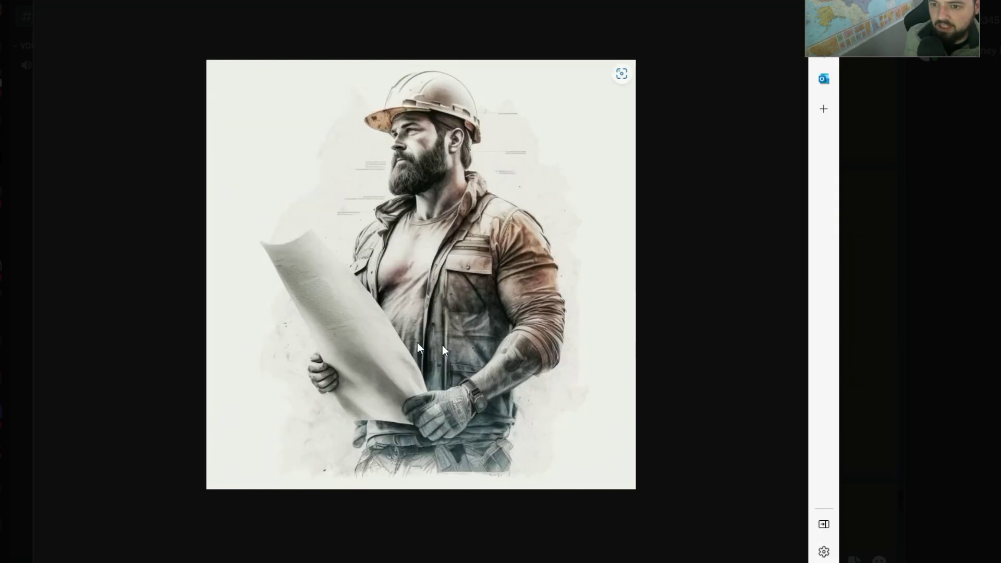
right_click(475, 174)
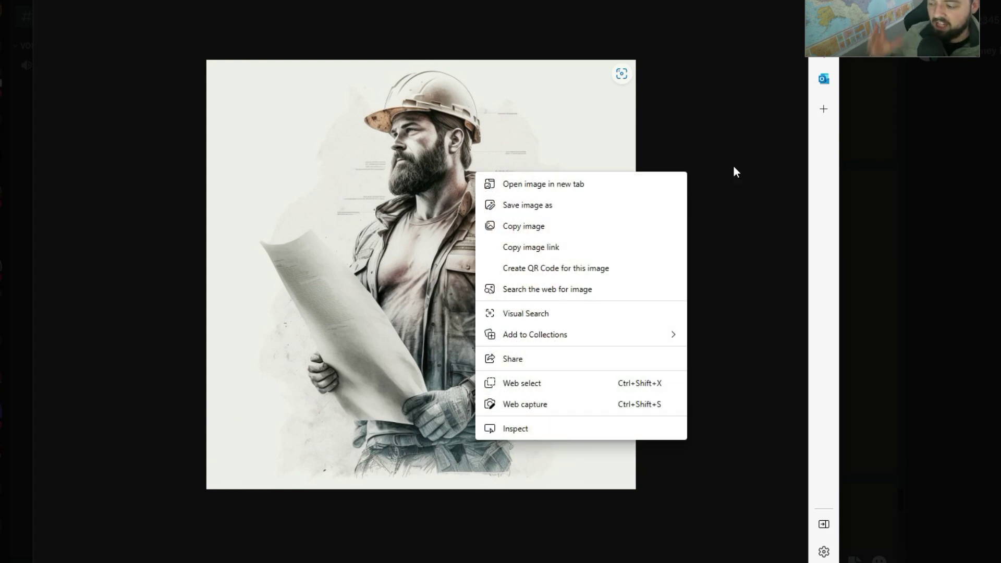
Step: Back in Discord, reopen the bearded worker image and bring up its copy and save options
left_click(898, 333)
left_click(898, 332)
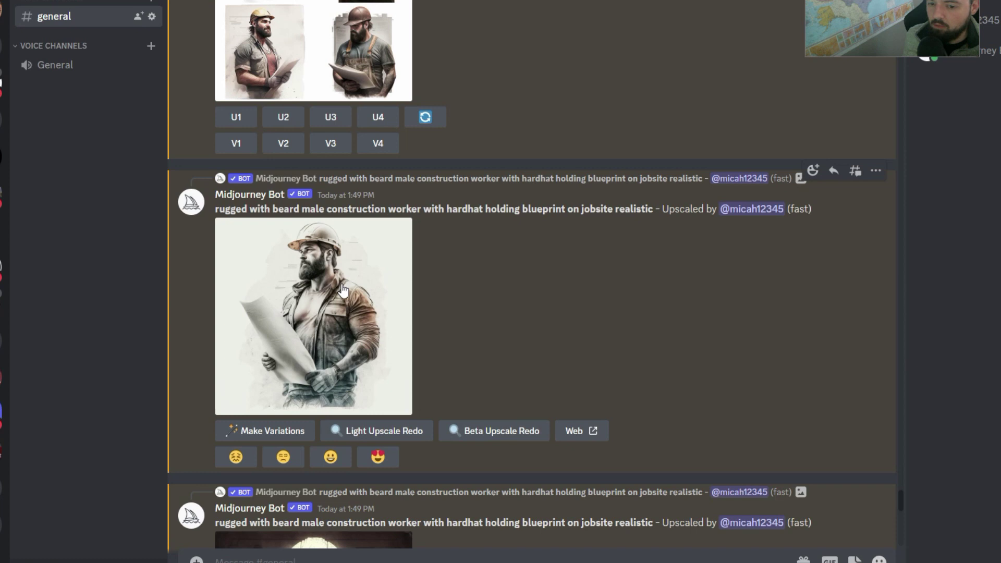
left_click(335, 280)
right_click(593, 222)
left_click(625, 259)
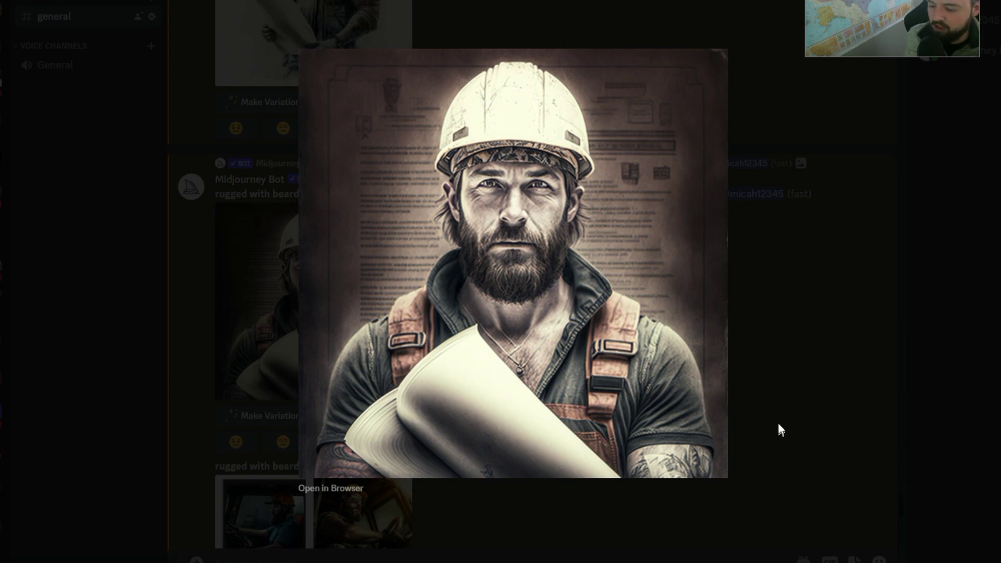
Step: Preview the realistic bulldozer grid and upscale its second and third images
left_click(760, 397)
scroll(562, 449, "down", 3)
left_click(337, 315)
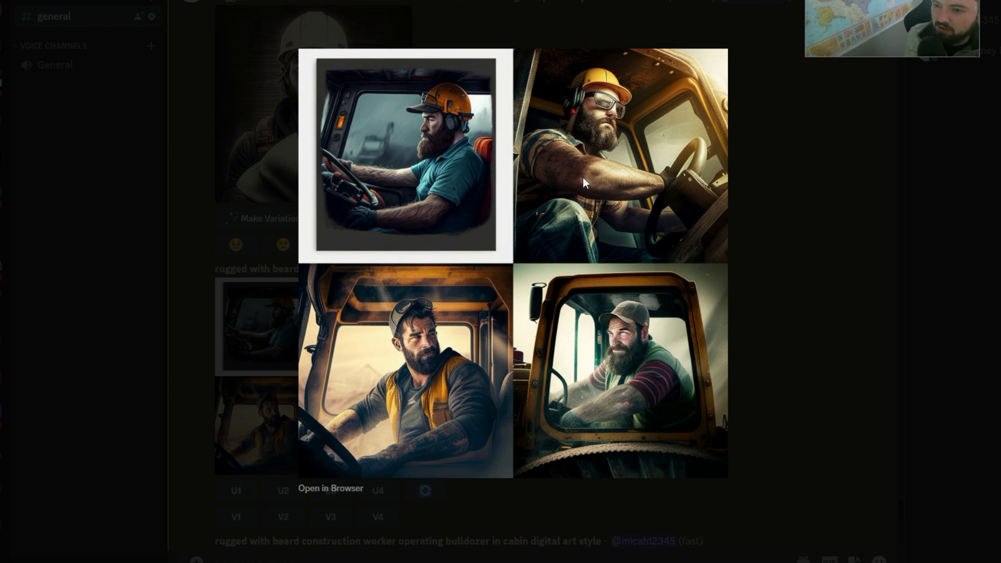
left_click(745, 246)
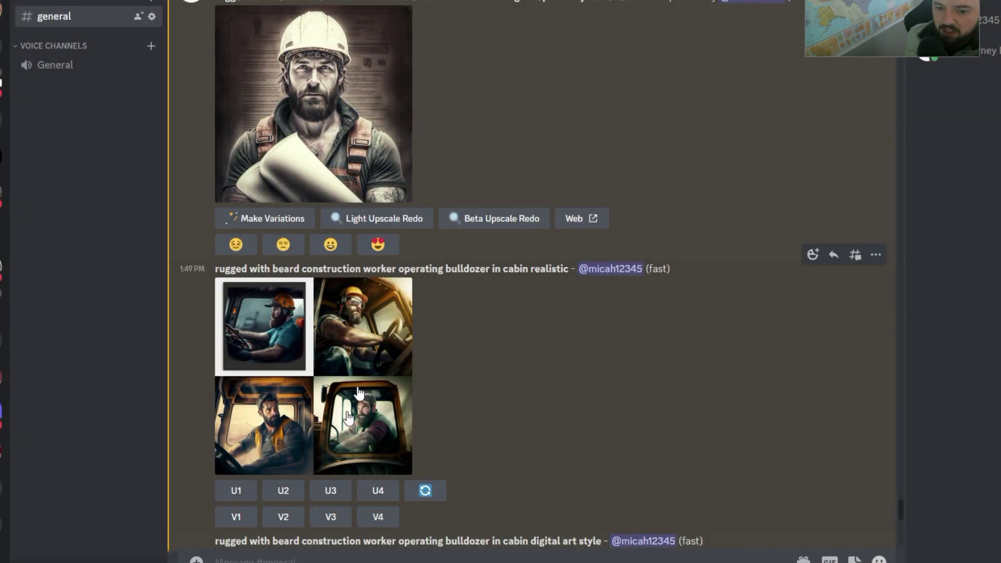
left_click(284, 490)
left_click(331, 490)
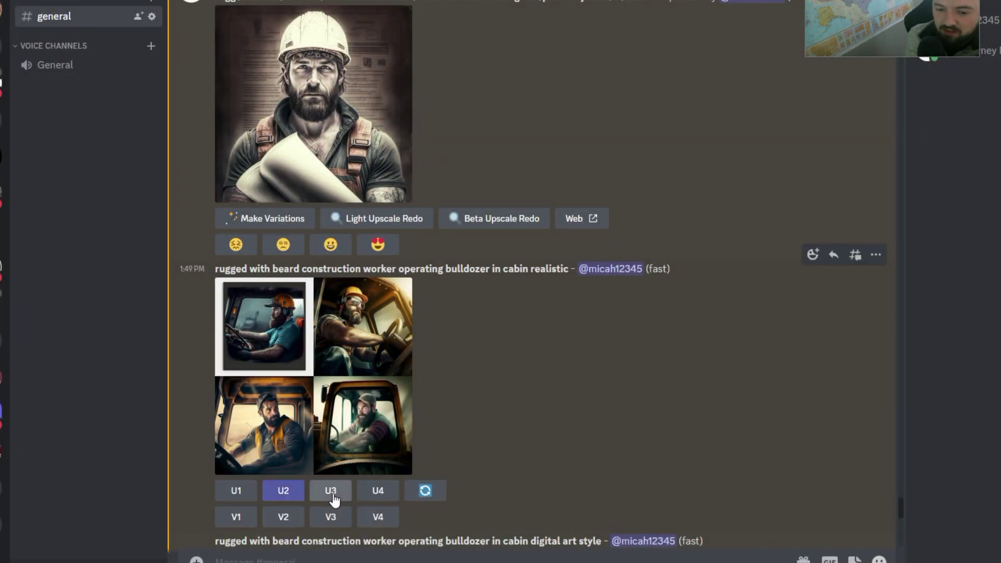
Step: Re-roll the realistic bulldozer image set
left_click(294, 327)
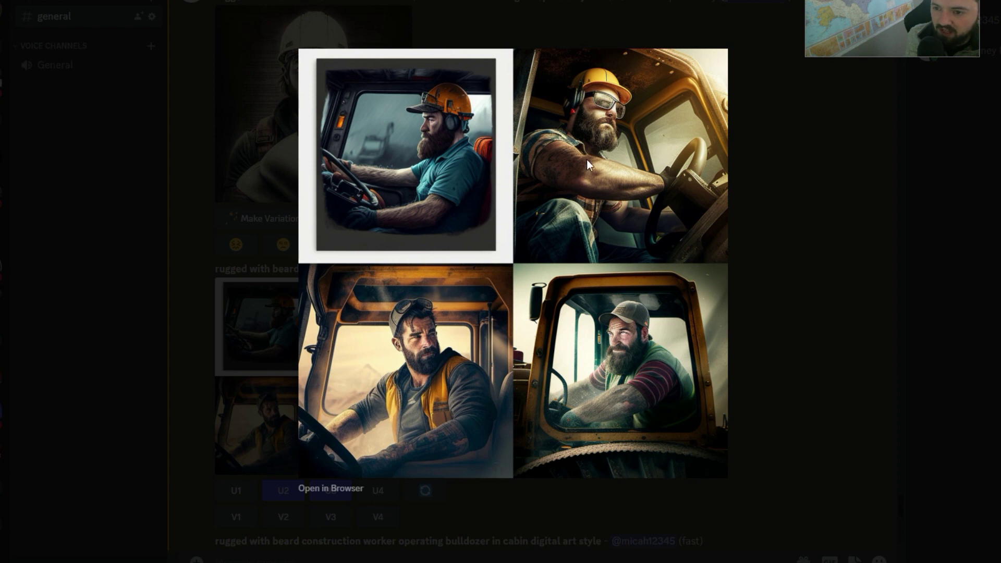
left_click(748, 323)
scroll(433, 464, "down", 1)
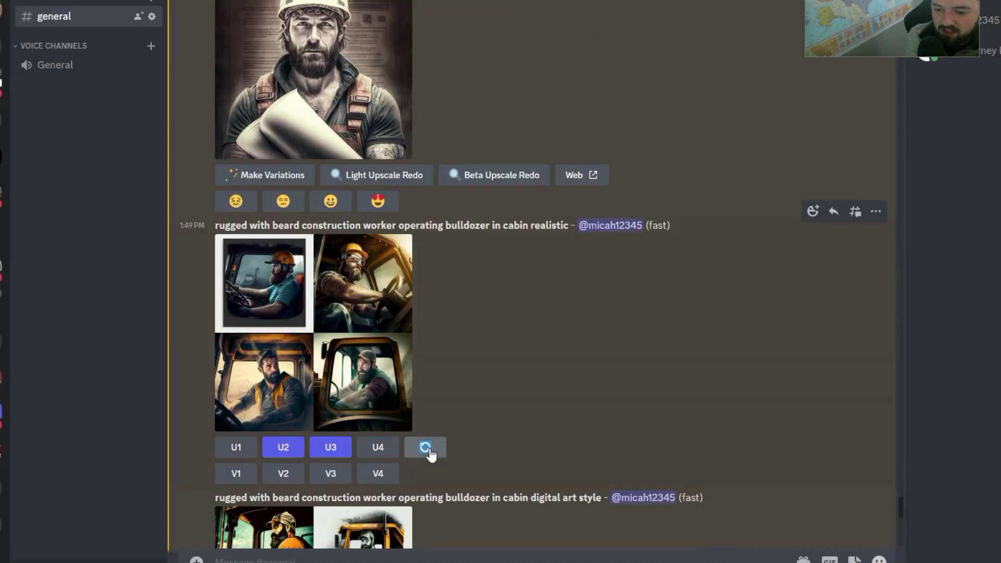
left_click(425, 447)
Step: Preview the digital-art bulldozer grid and upscale its first image
scroll(539, 342, "down", 5)
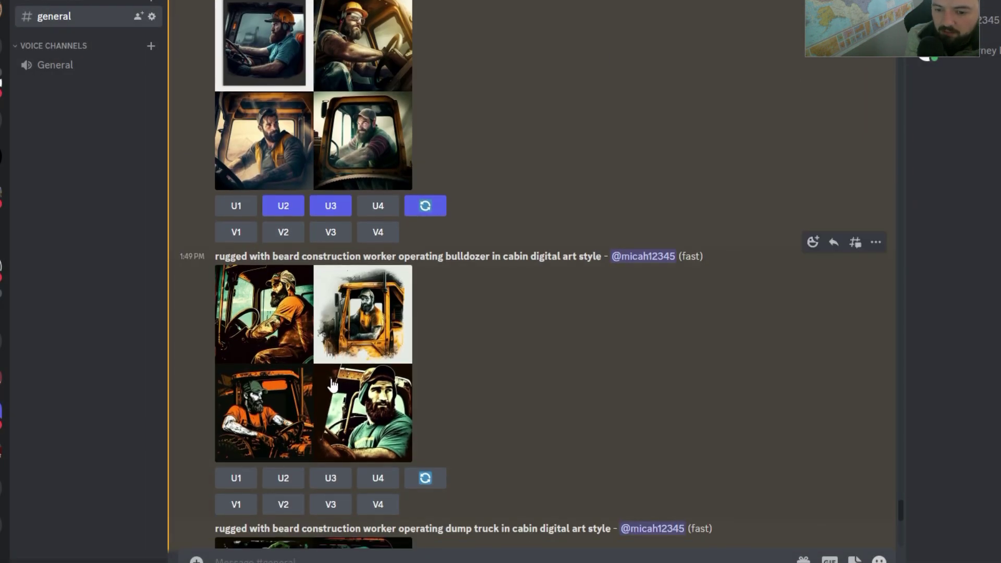
left_click(349, 391)
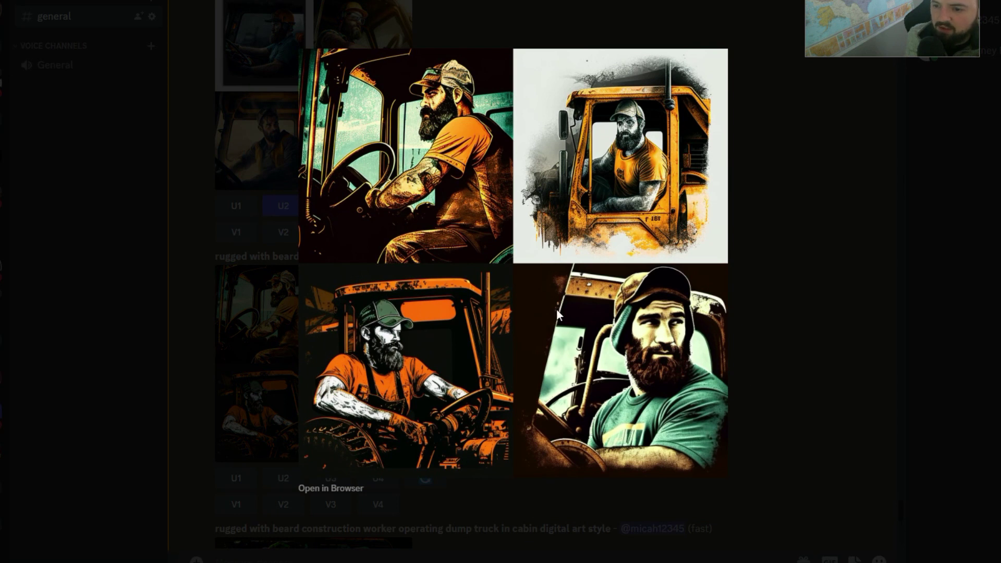
left_click(801, 295)
scroll(469, 334, "down", 2)
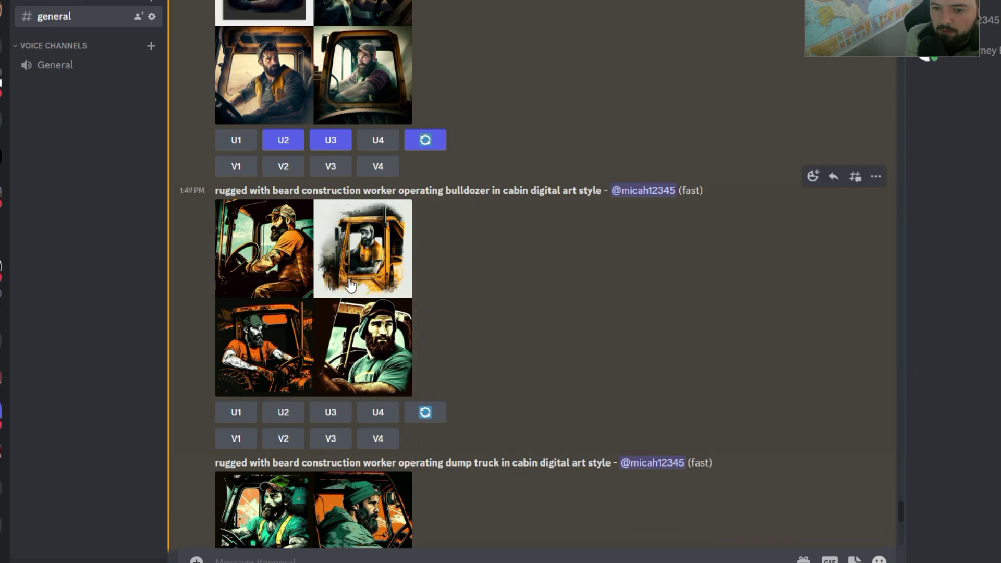
left_click(237, 412)
Step: Preview the dump truck image grid, then scroll further down the channel
scroll(327, 476, "down", 4)
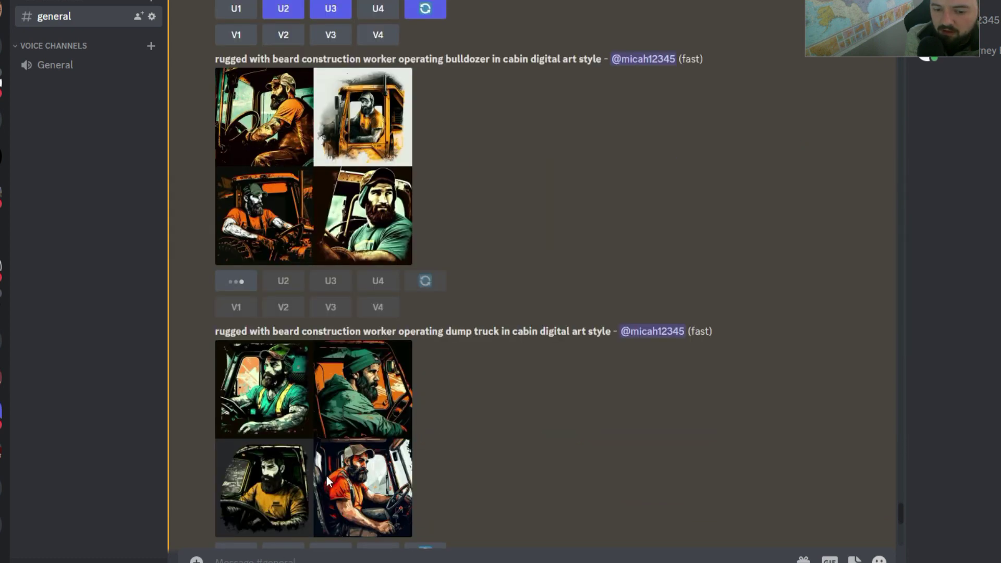
left_click(325, 447)
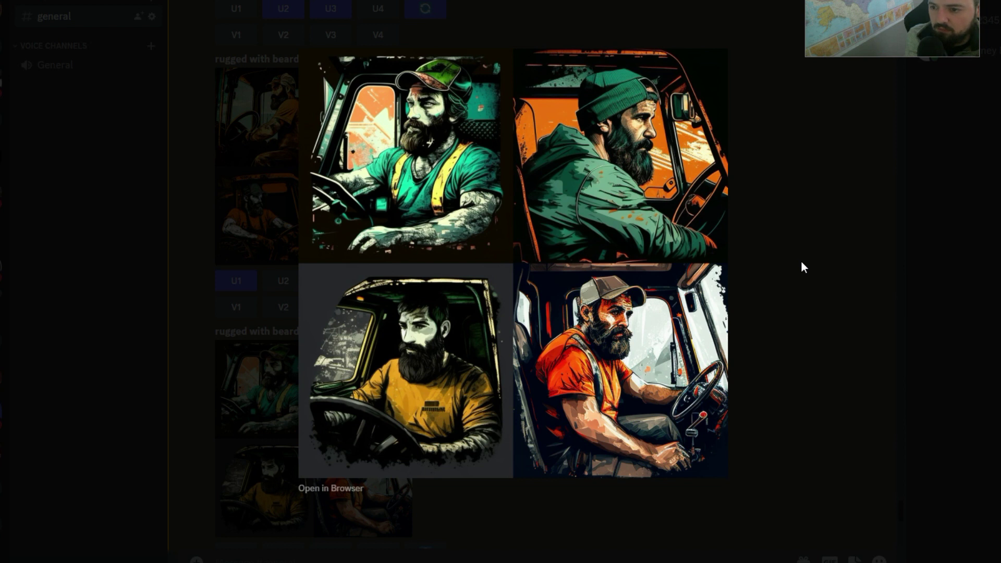
left_click(832, 248)
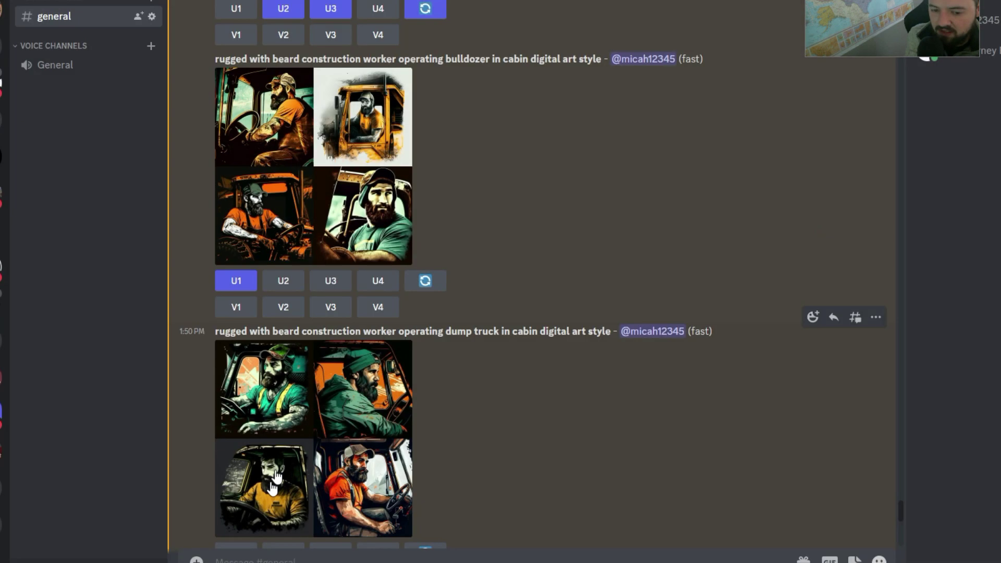
scroll(305, 359, "down", 1)
scroll(521, 433, "down", 5)
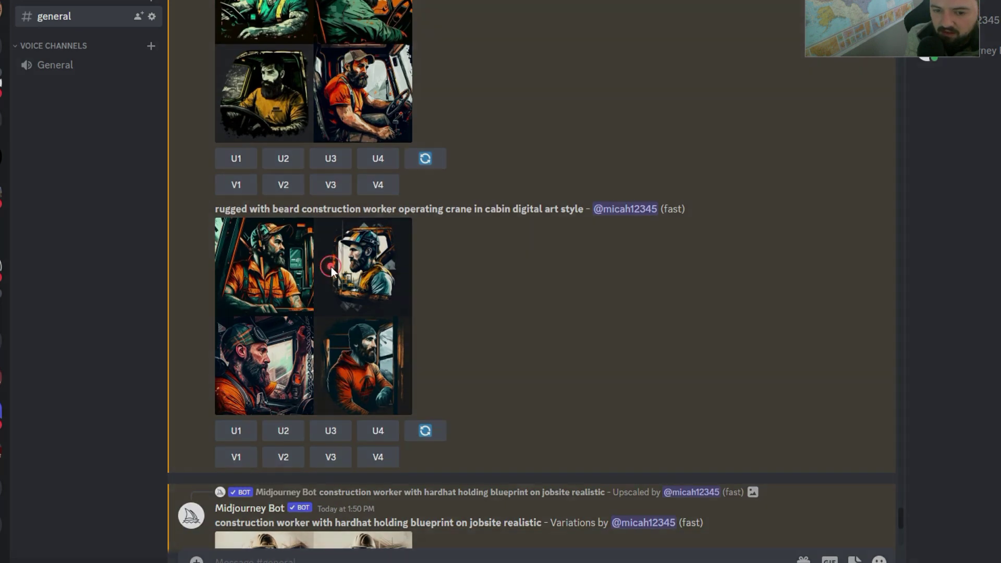
Step: Preview the crane image grid and upscale its third and first images
left_click(330, 266)
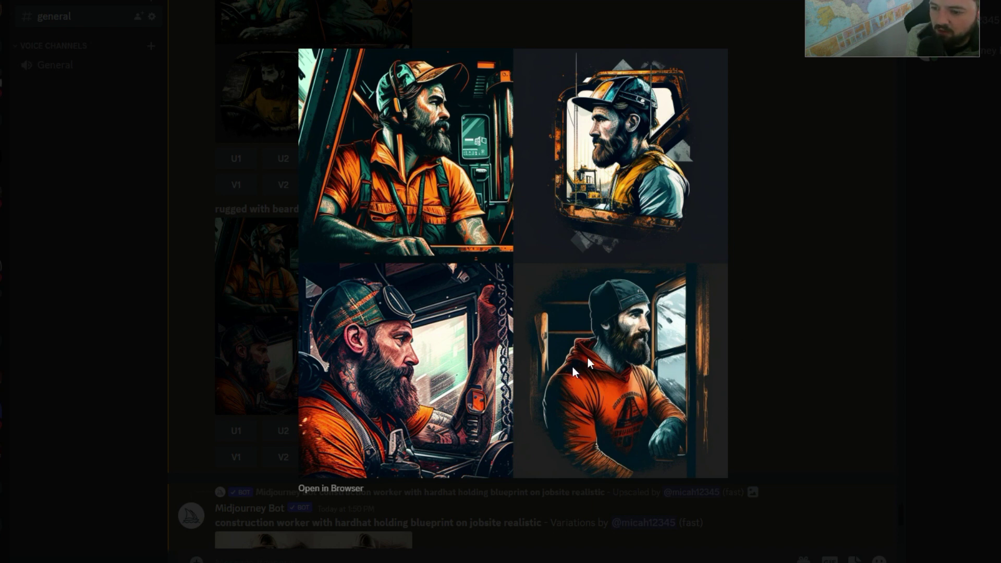
left_click(750, 354)
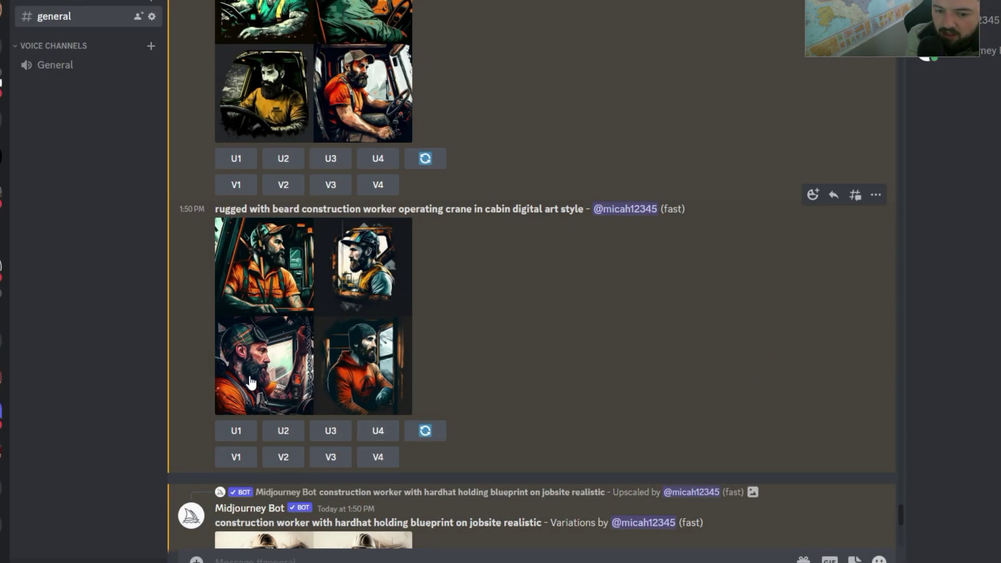
left_click(330, 430)
left_click(332, 363)
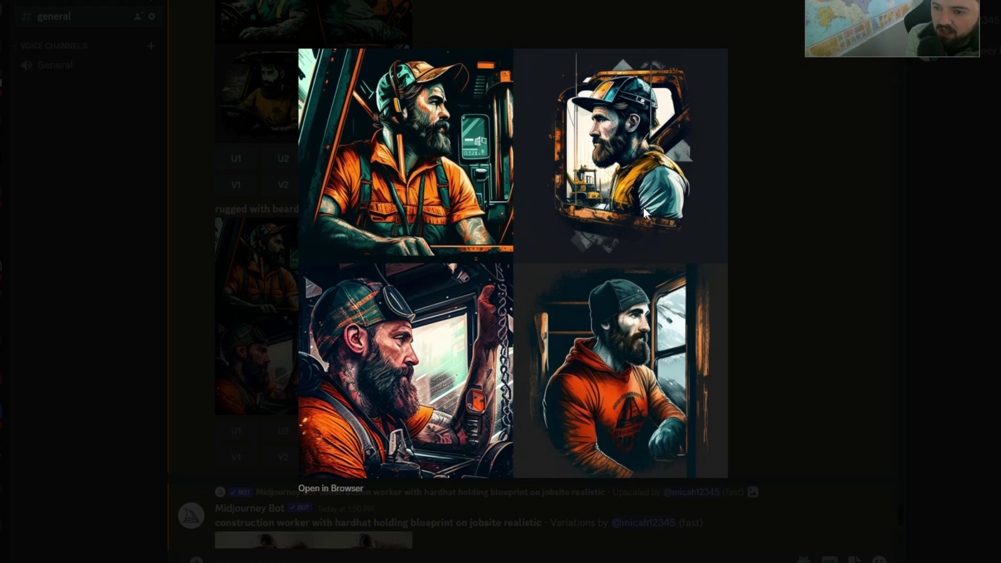
left_click(788, 175)
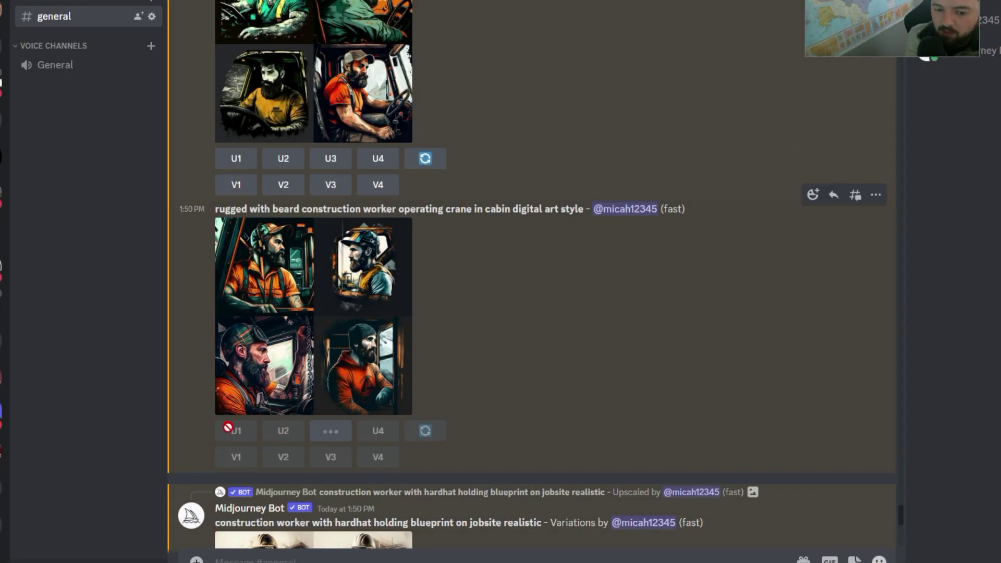
left_click(236, 432)
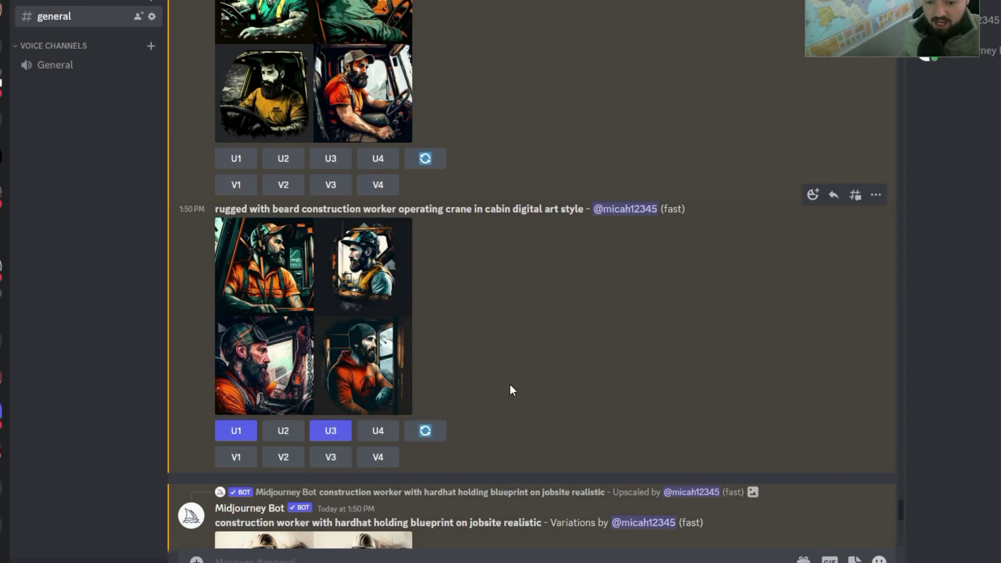
Step: Preview the hardhat blueprint worker variations grid
scroll(510, 399, "down", 5)
left_click(369, 383)
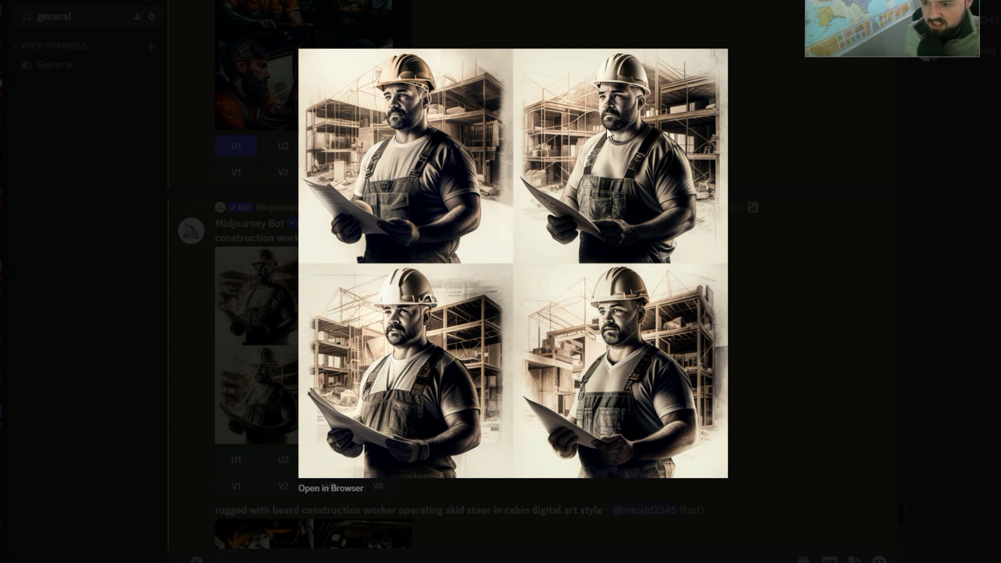
left_click(785, 243)
scroll(614, 405, "down", 4)
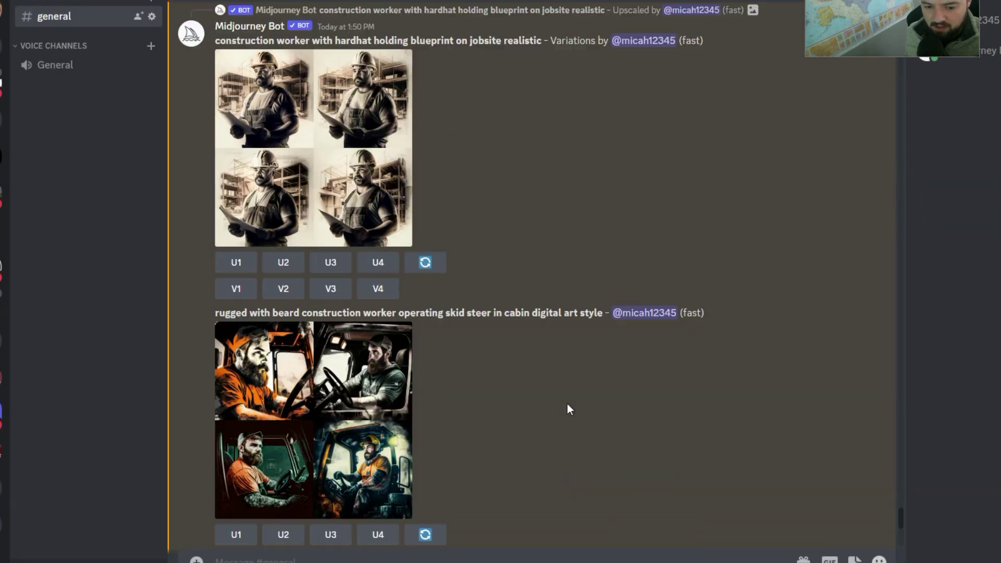
Step: Upscale the fourth skid-steer image, the operator in the yellow hardhat
left_click(324, 411)
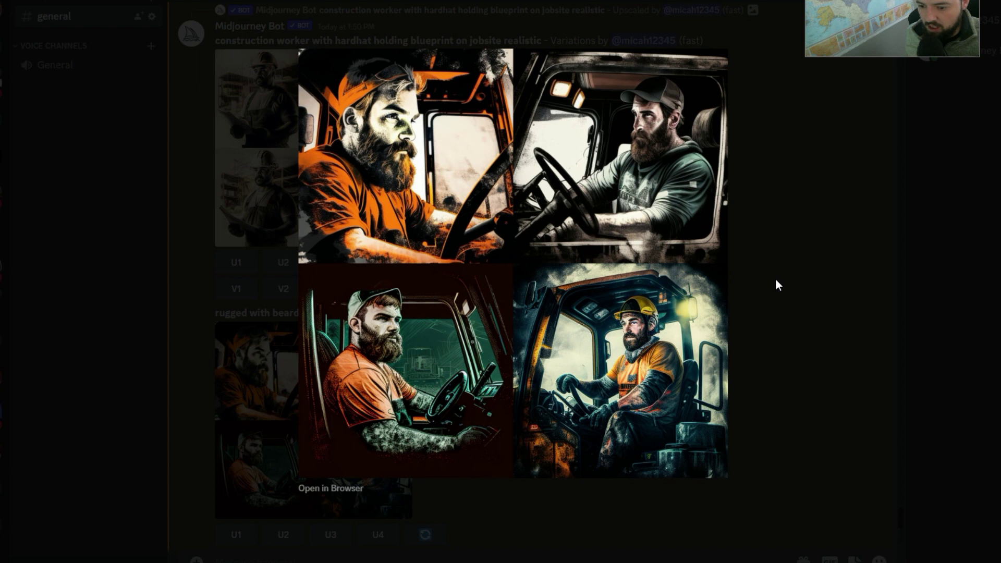
left_click(824, 374)
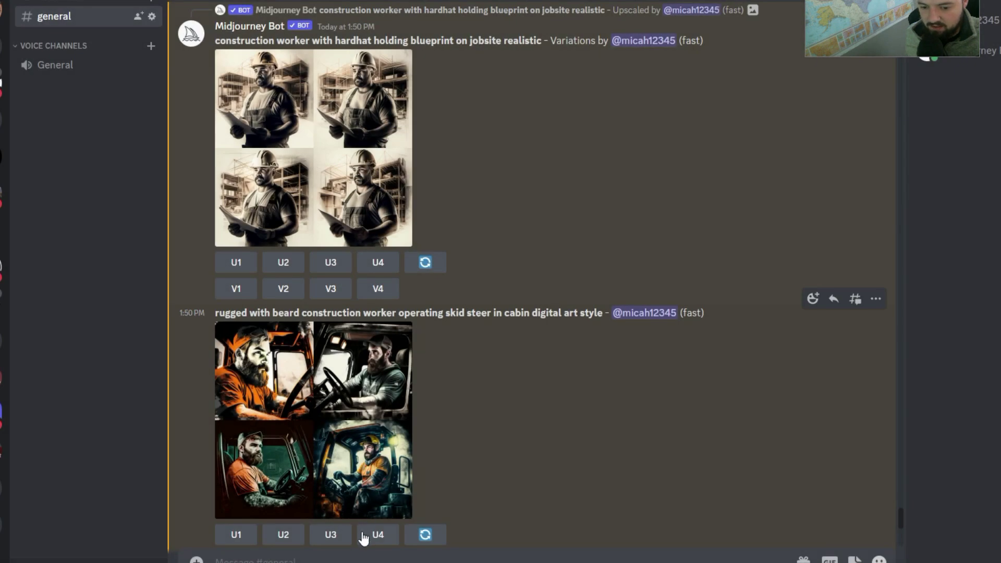
scroll(365, 479, "down", 1)
left_click(378, 470)
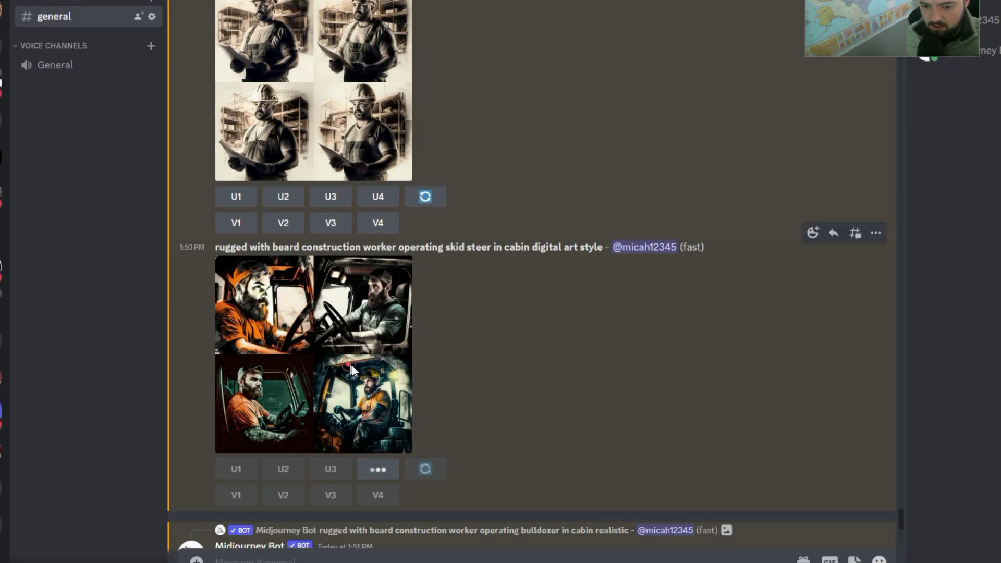
left_click(352, 365)
left_click(793, 227)
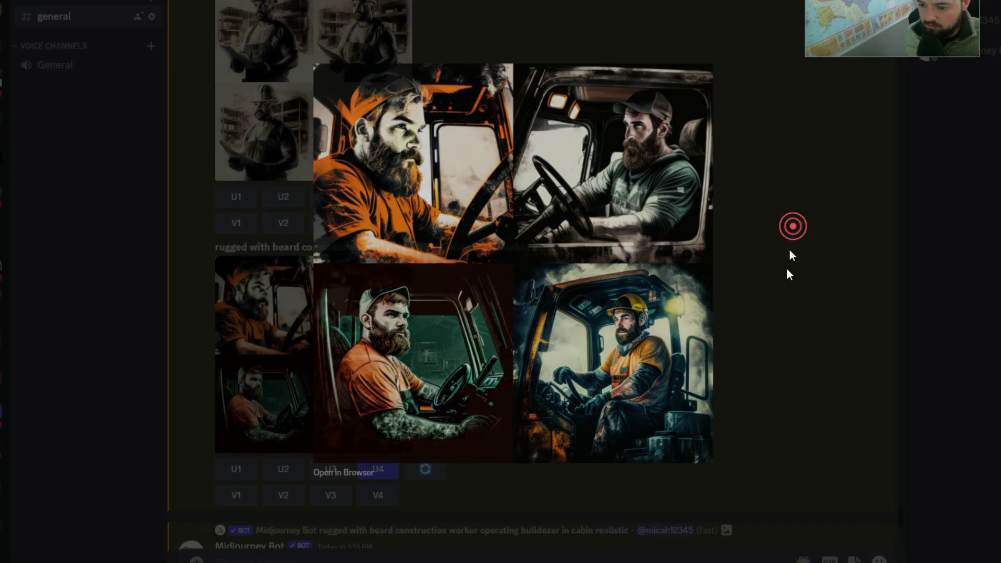
left_click(311, 256)
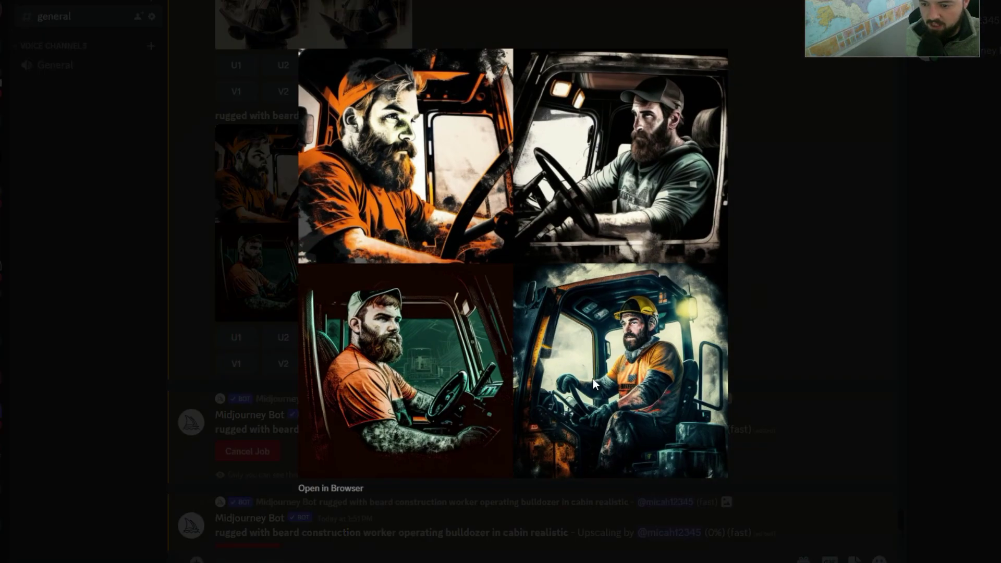
left_click(806, 223)
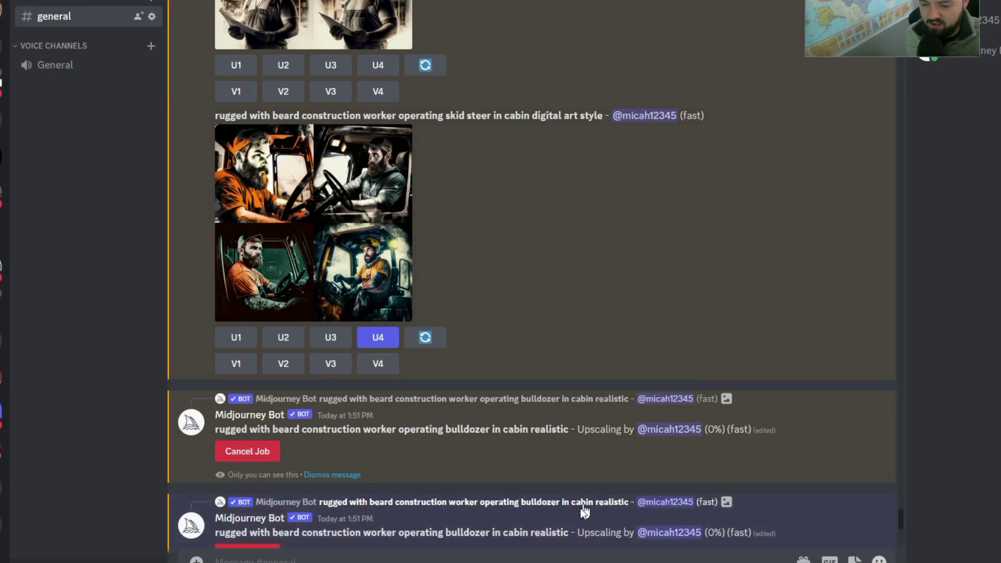
Step: Resend the bearded skid-steer cabin operator prompt with 'realistic' added to /imagine
type("/imagine prompt: kung fu horse --hd")
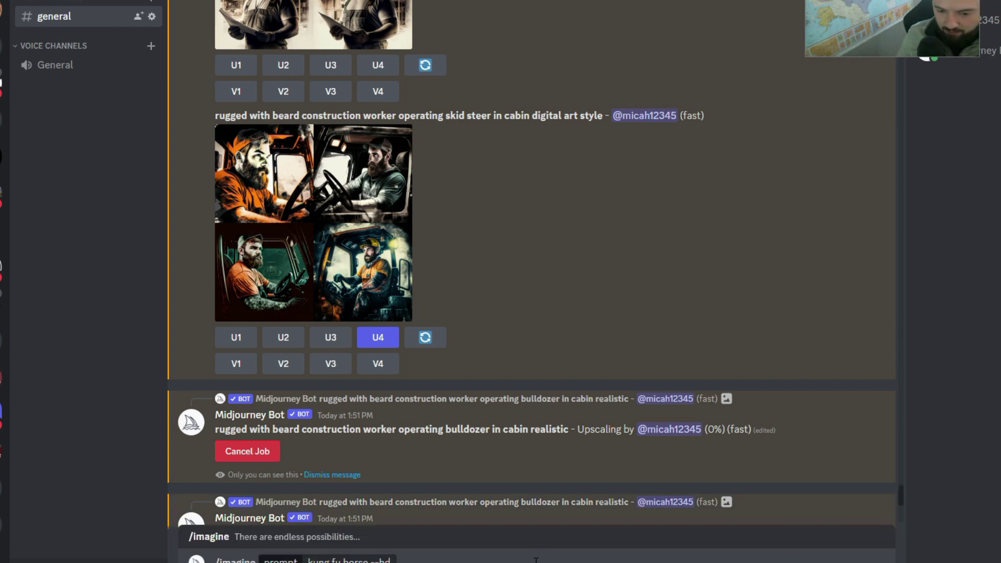
key("BackSpace")
key("BackSpace")
key("BackSpace")
key("BackSpace")
key("BackSpace")
key("BackSpace")
key("BackSpace")
key("BackSpace")
key("BackSpace")
key("BackSpace")
key("BackSpace")
key("BackSpace")
key("BackSpace")
key("BackSpace")
key("BackSpace")
key("BackSpace")
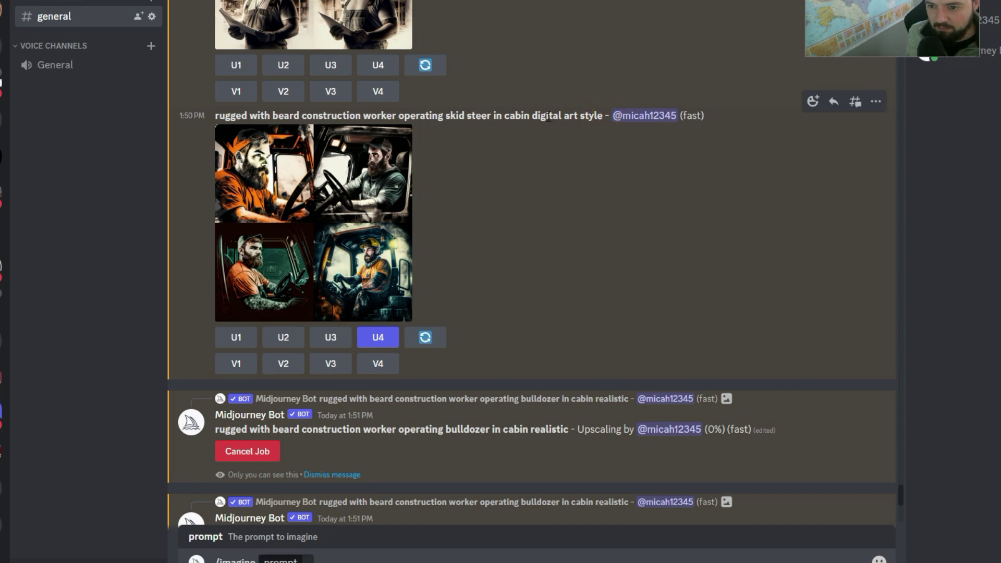
left_click_drag(531, 115, 214, 115)
key("ctrl+c")
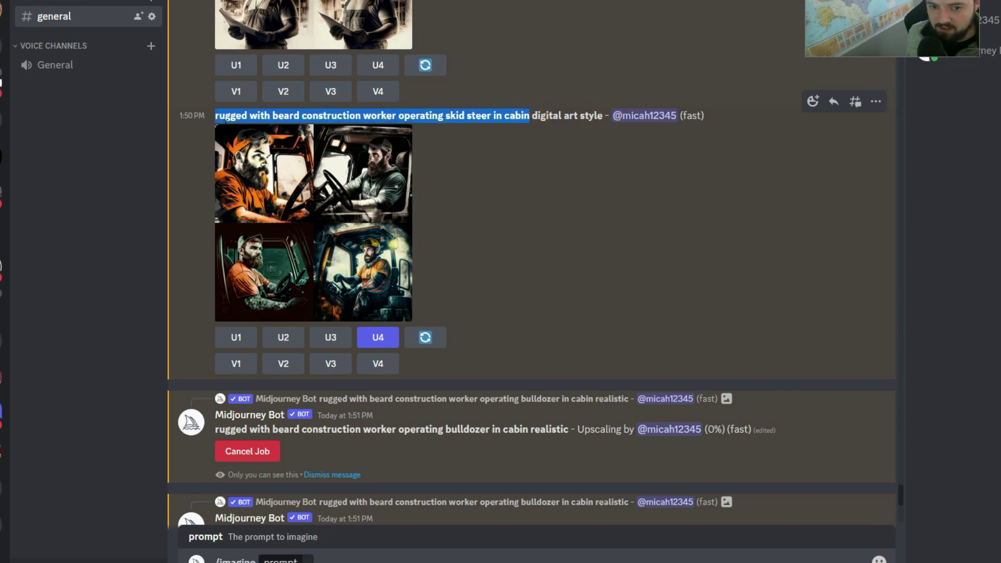
left_click(302, 557)
key("ctrl+v")
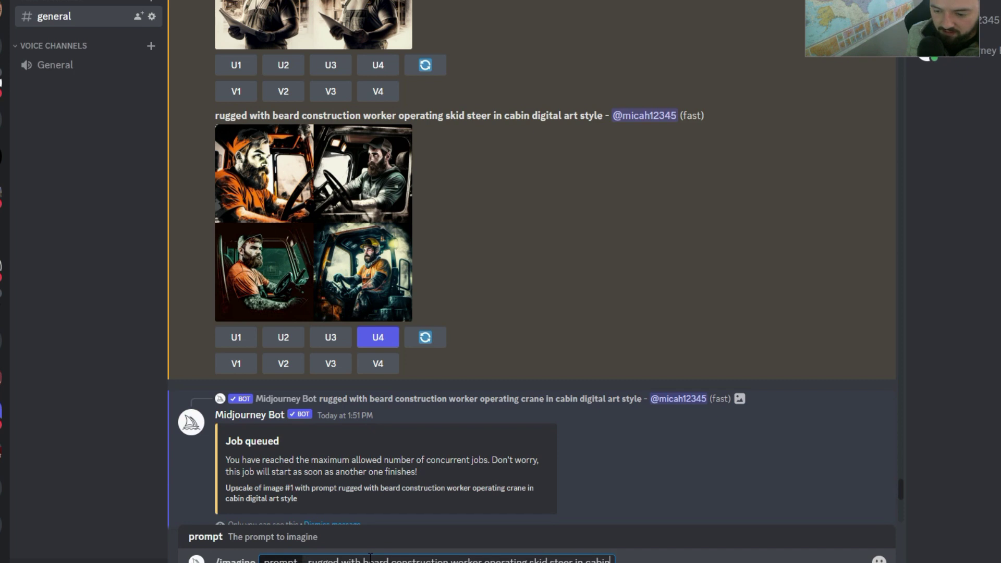
type("realistic")
key("Return")
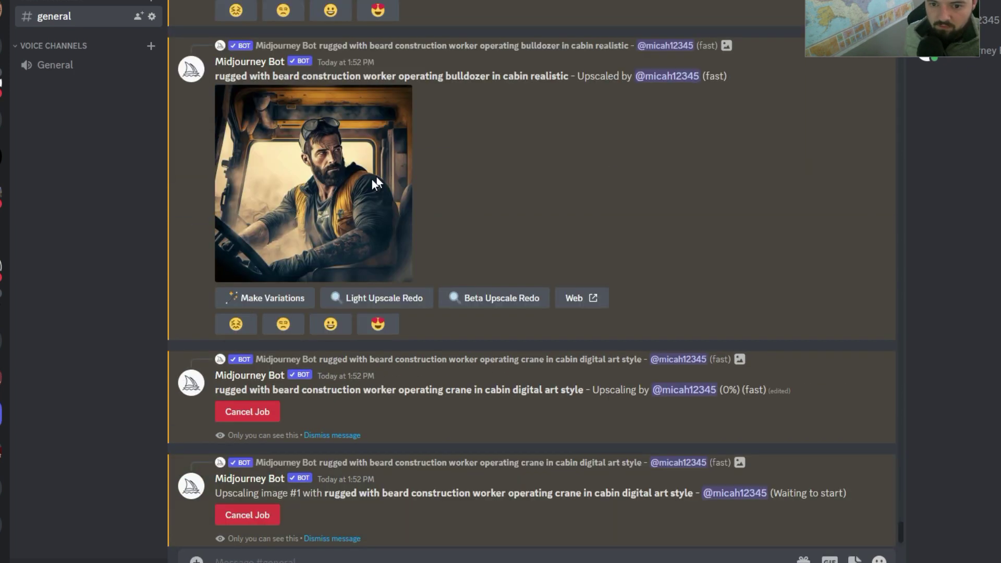
left_click(370, 183)
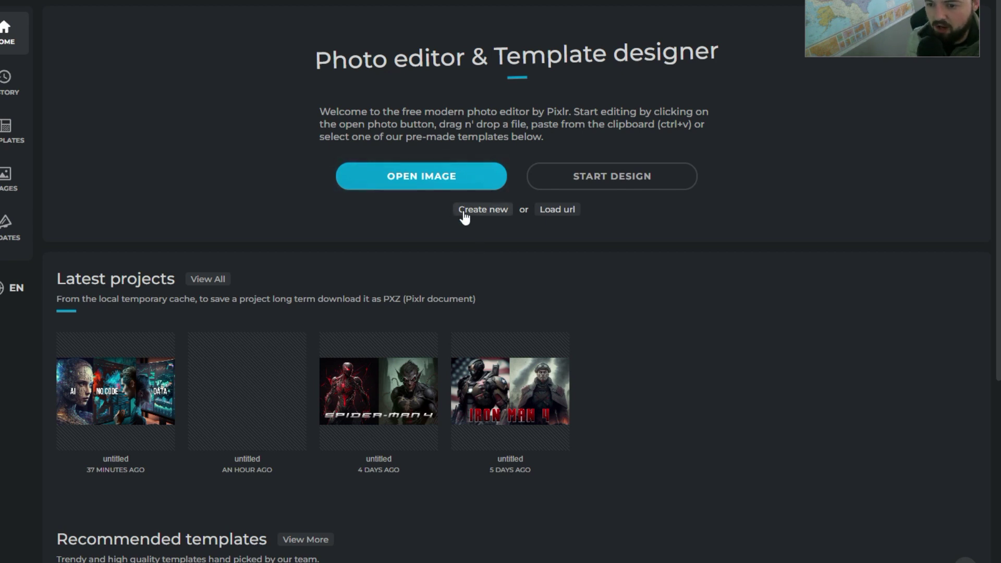
Step: Create a blank 1080x1080 Social Post canvas with a white background
left_click(483, 212)
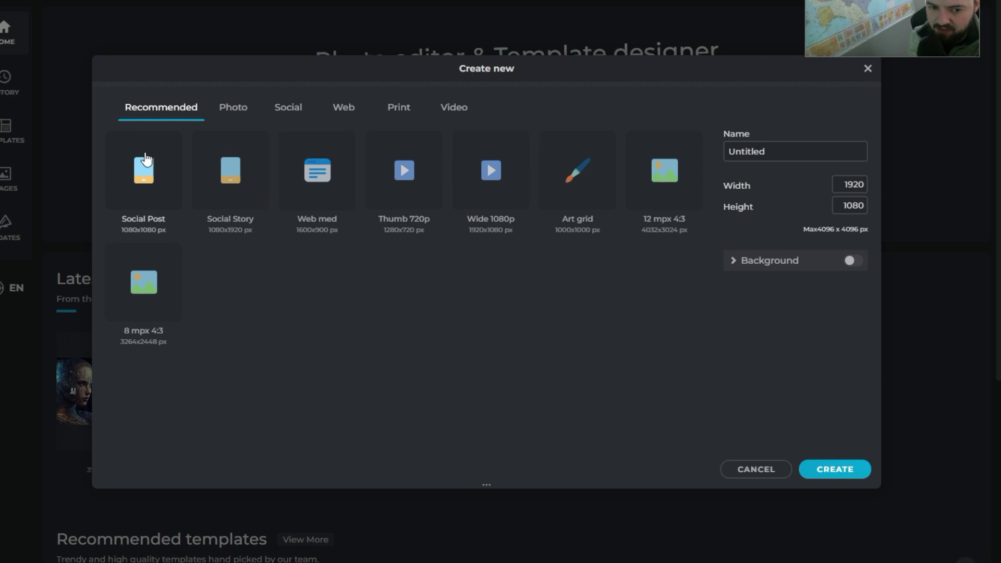
left_click(849, 262)
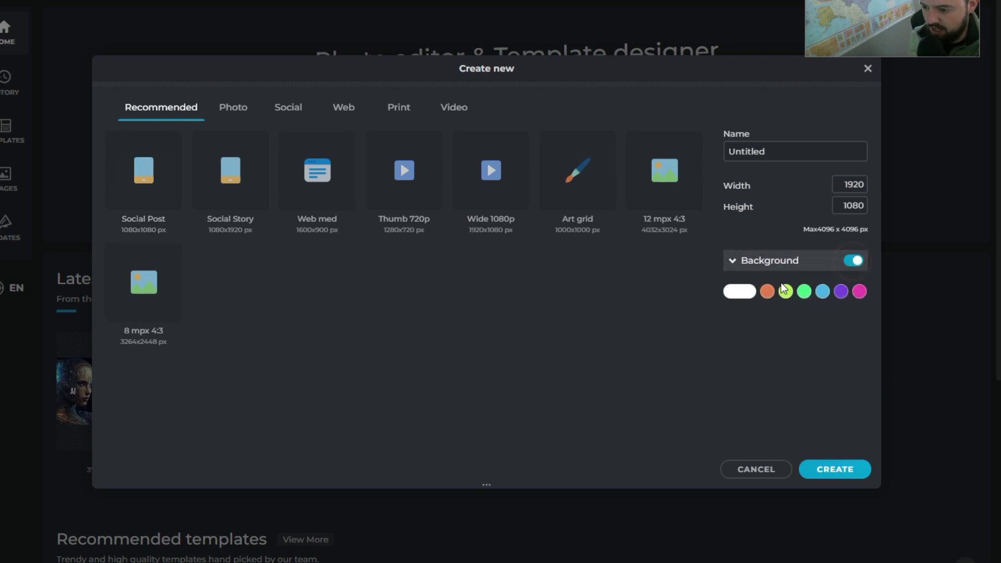
left_click(738, 293)
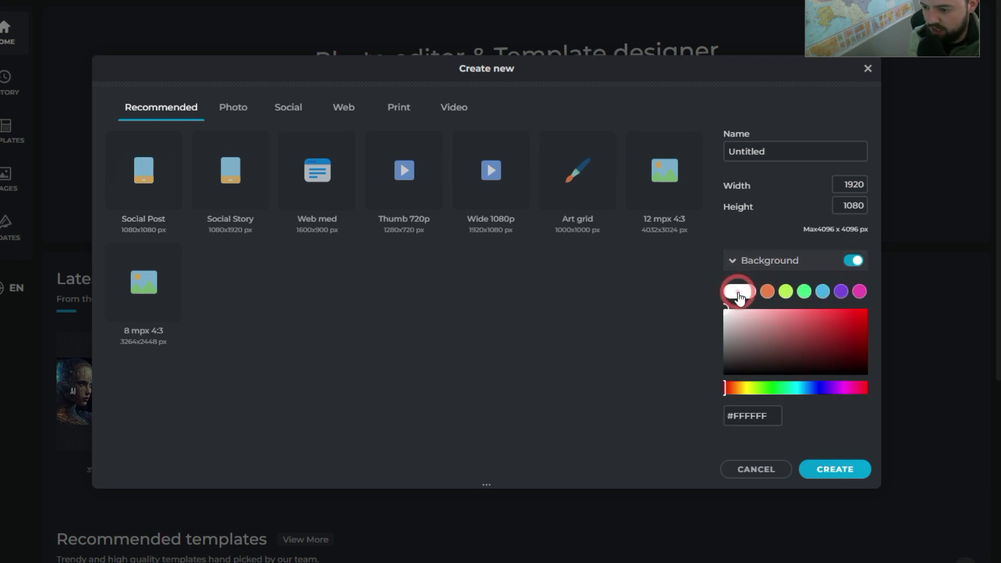
left_click(158, 182)
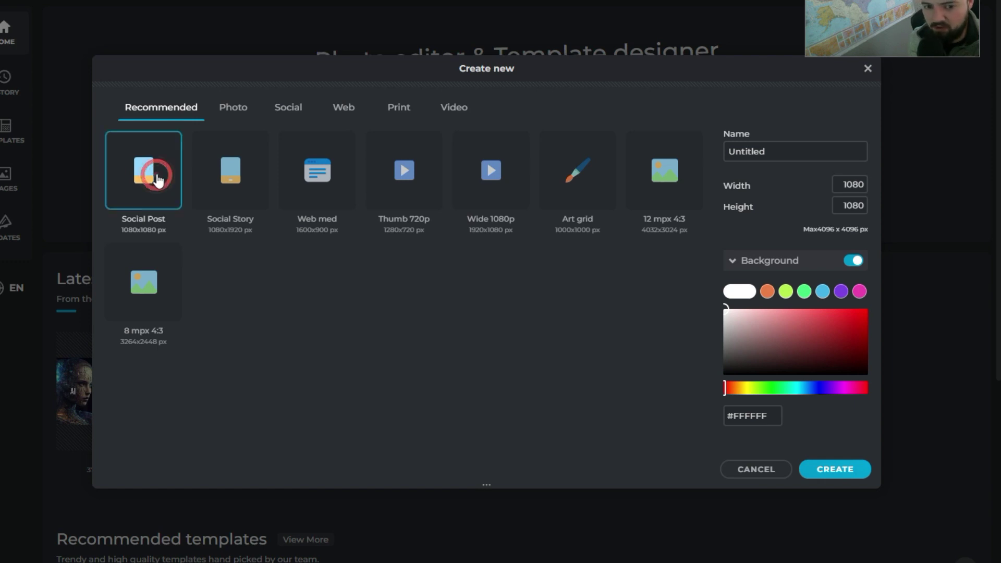
left_click(814, 473)
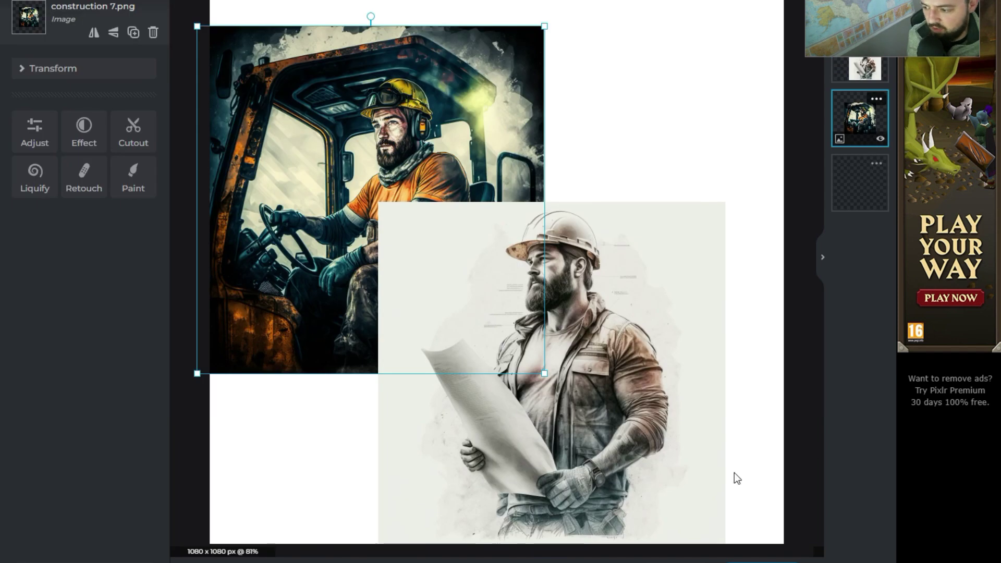
Step: Shrink the loader image to the top-left and move the sketch image to the top-right
left_click_drag(473, 136, 487, 80)
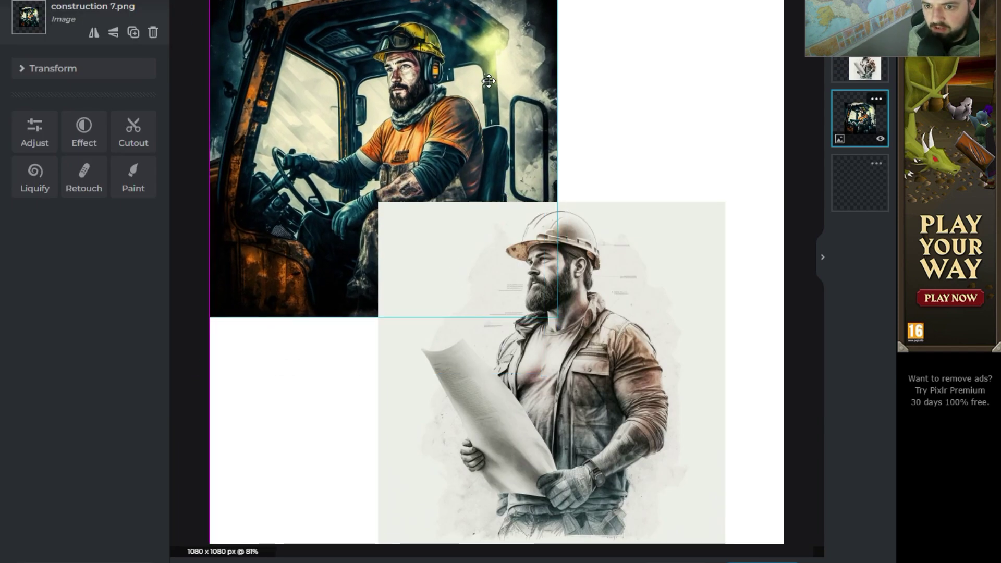
left_click_drag(558, 317, 471, 235)
left_click(555, 332)
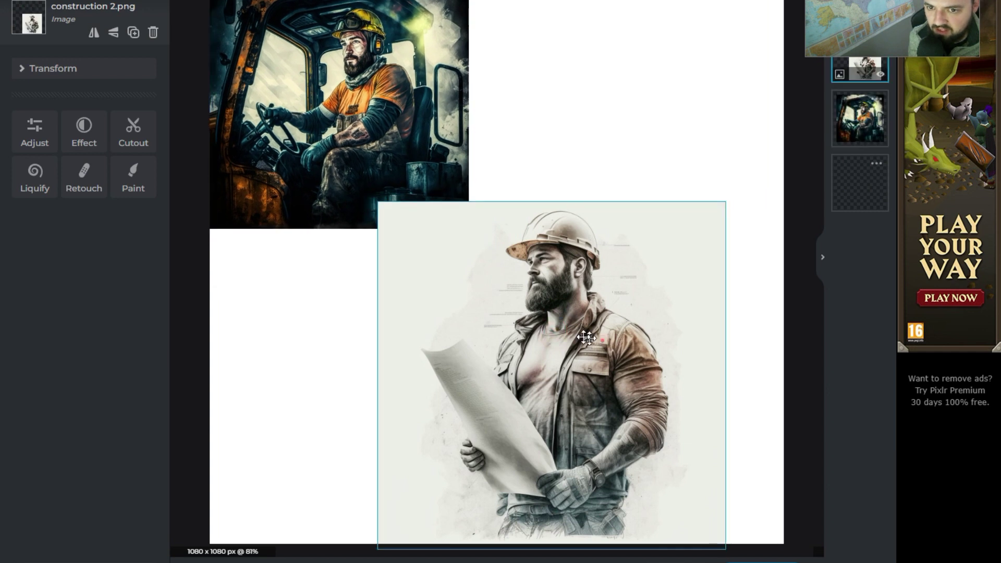
left_click_drag(592, 339, 431, 336)
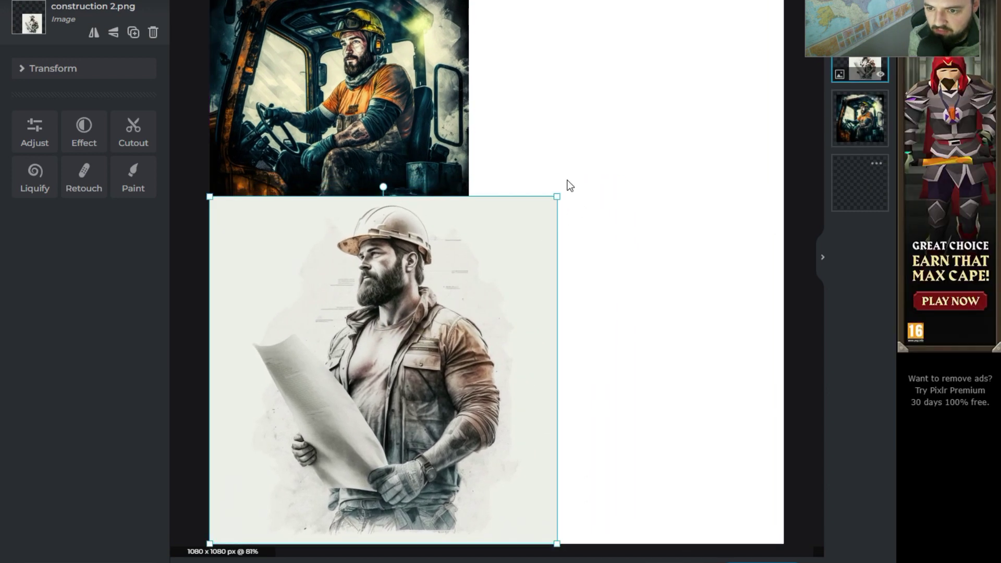
left_click_drag(555, 197, 522, 225)
mouse_move(458, 324)
left_mouse_down()
mouse_move(722, 132)
mouse_move(715, 67)
left_mouse_up()
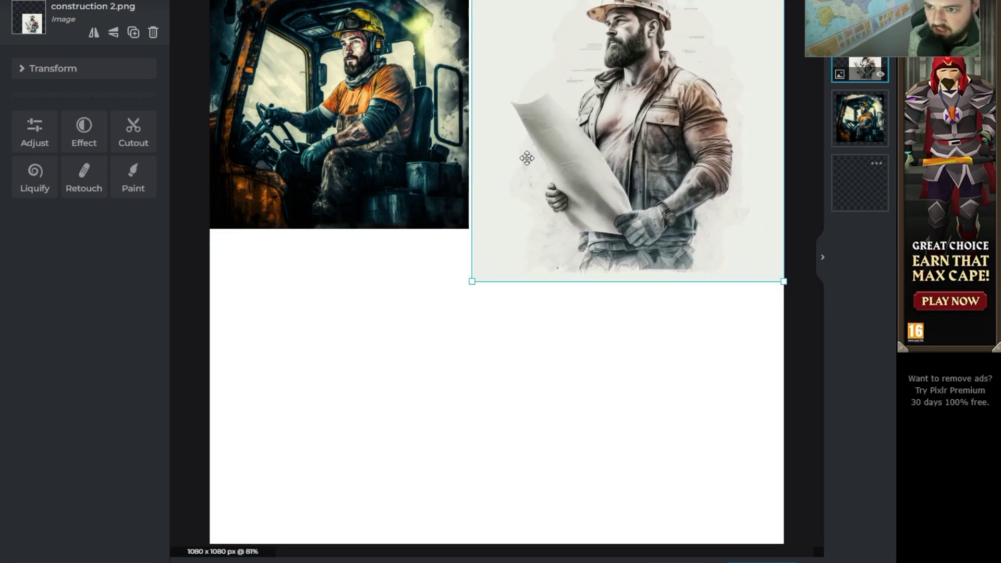
Step: Enlarge the loader image to fill the top-left and align the sketch to the right edge
left_click(423, 179)
left_click_drag(468, 229, 521, 281)
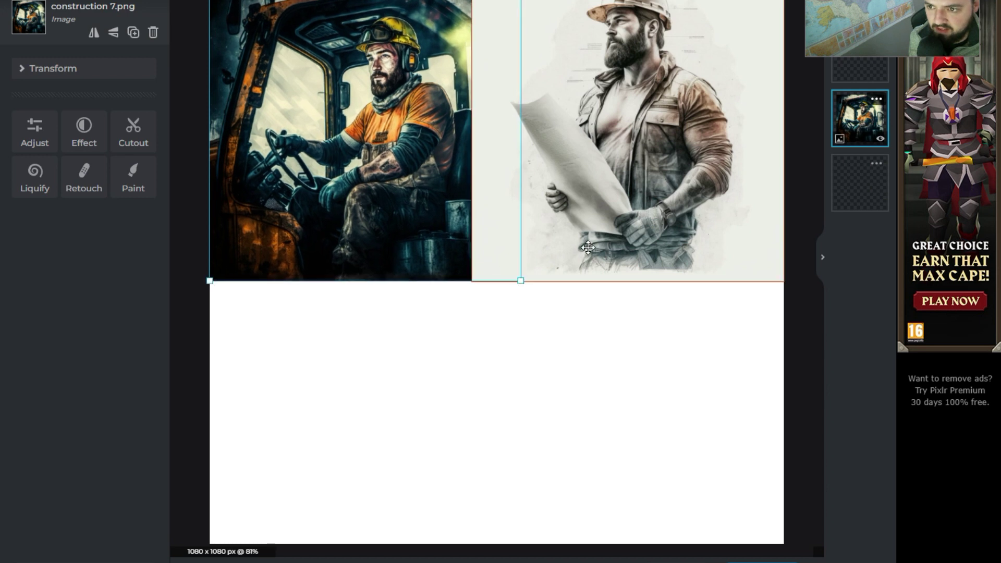
left_click_drag(587, 248, 602, 250)
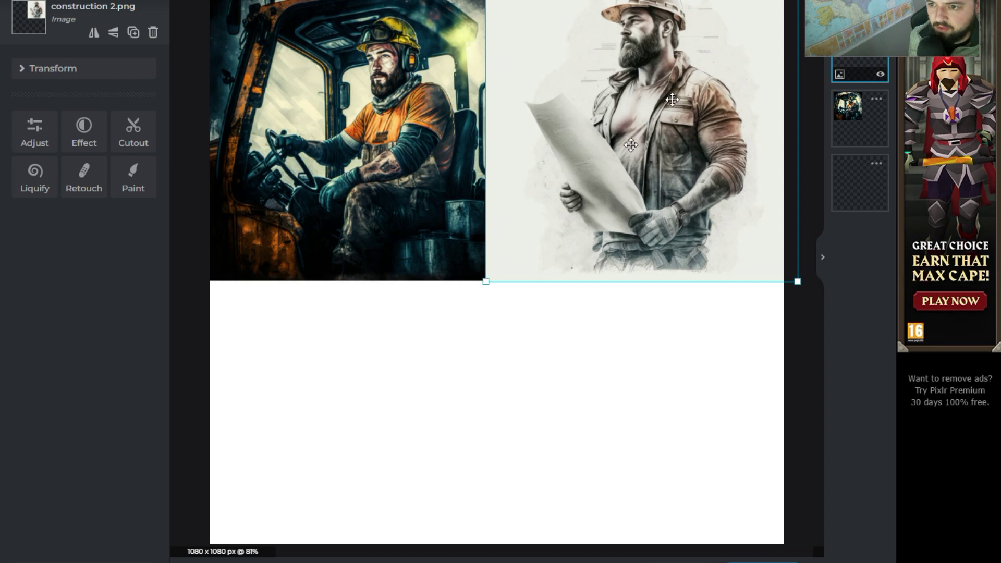
left_click_drag(507, 259, 513, 258)
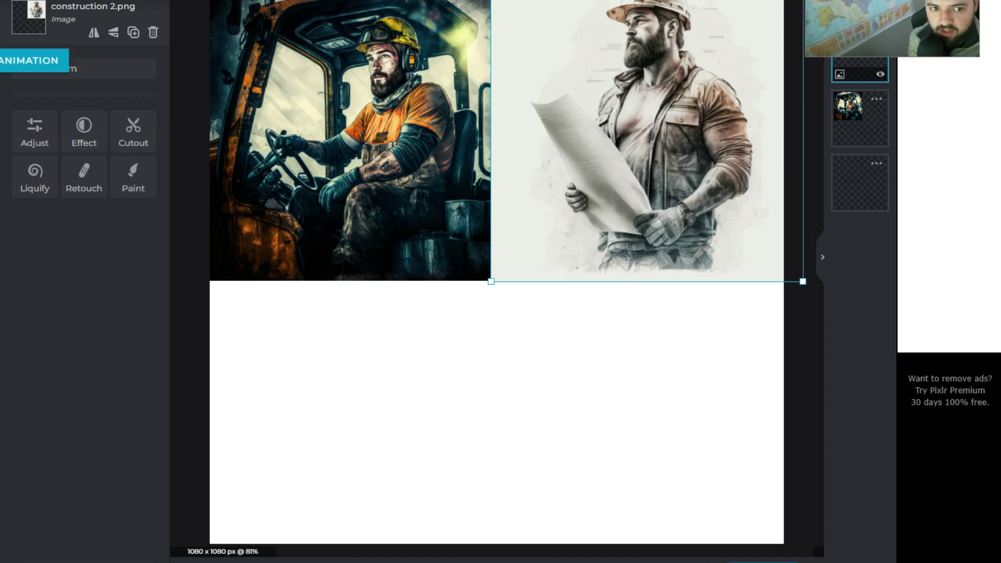
Step: Add a black placeholder text layer below the two worker images
left_click(1, 124)
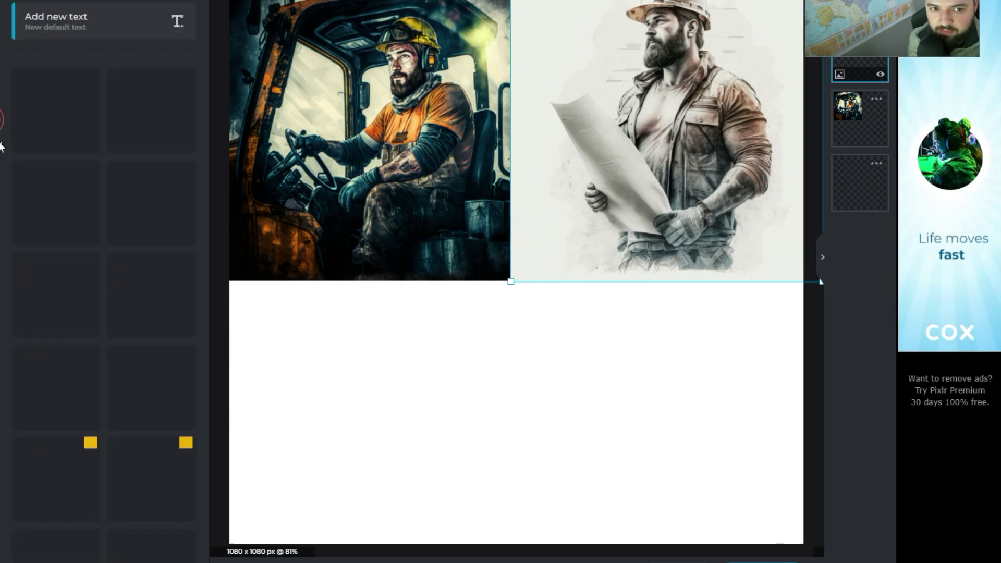
left_click(83, 16)
left_click_drag(439, 212, 433, 332)
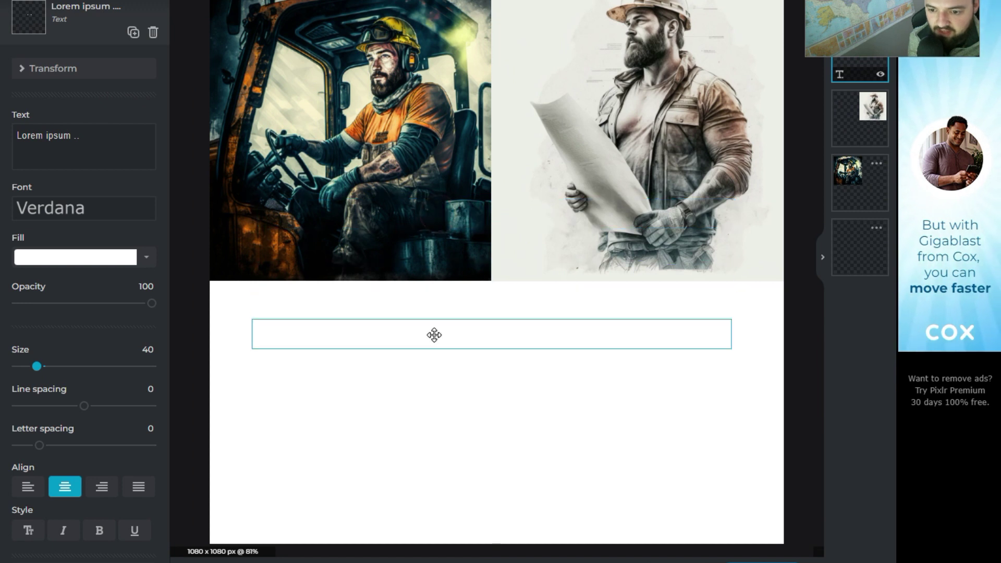
left_click(146, 257)
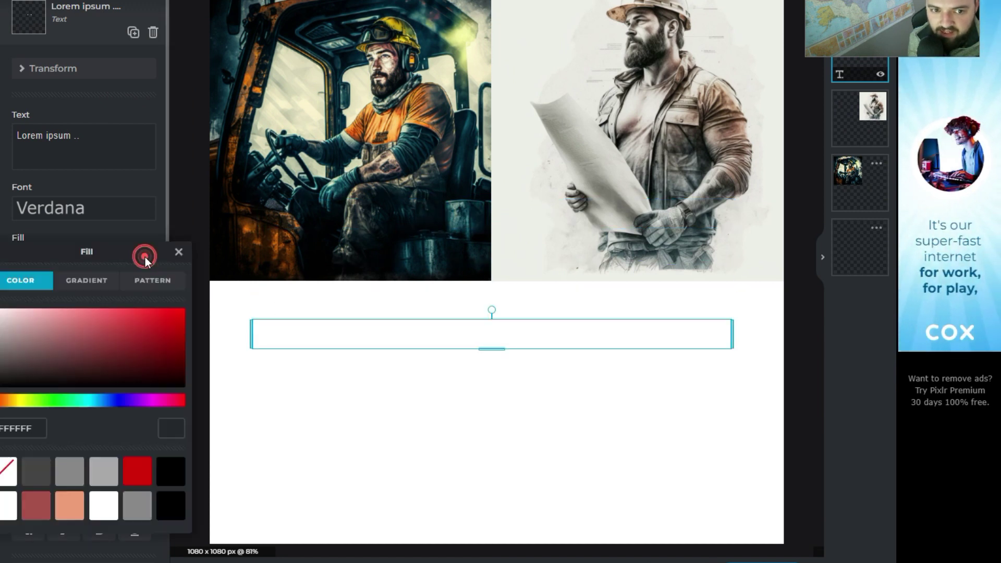
left_click(131, 225)
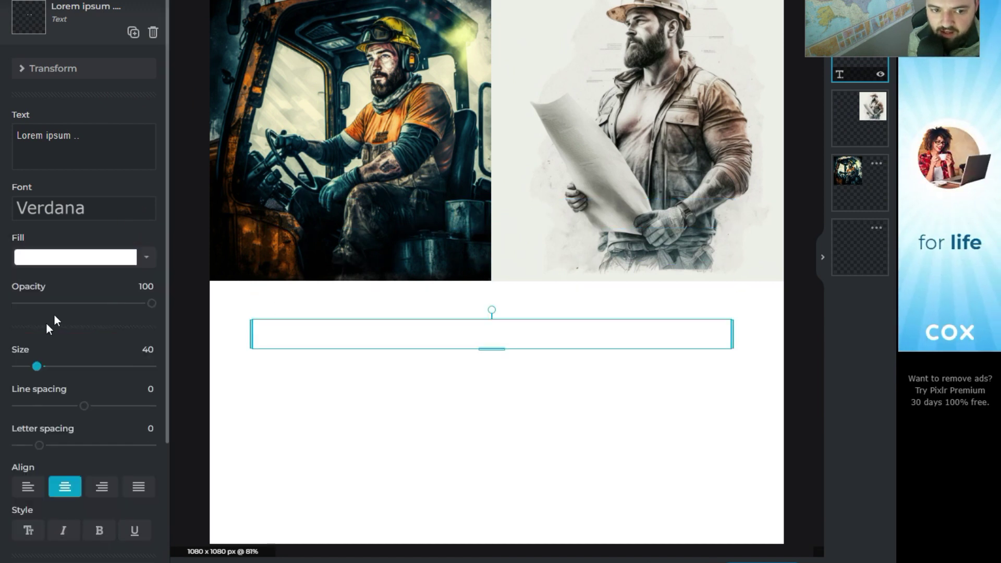
left_click(8, 506)
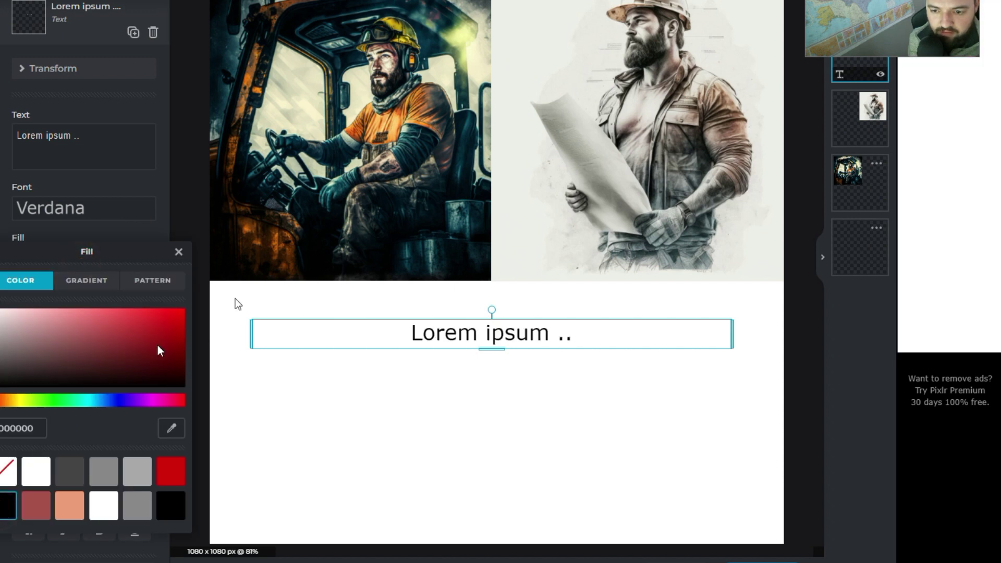
left_click(69, 203)
Step: Scroll the font list down toward Beornheard
left_click(69, 205)
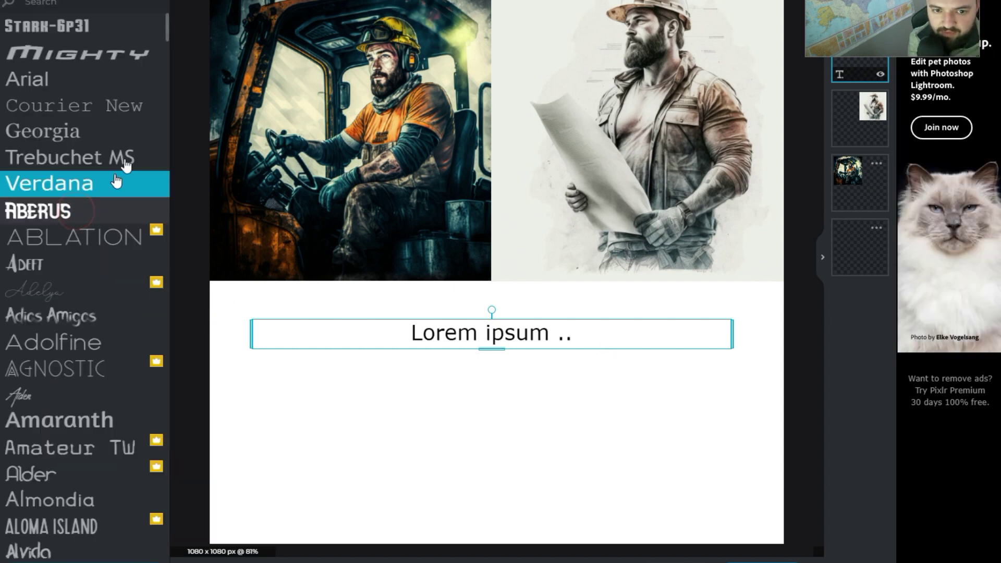
scroll(75, 212, "down", 7)
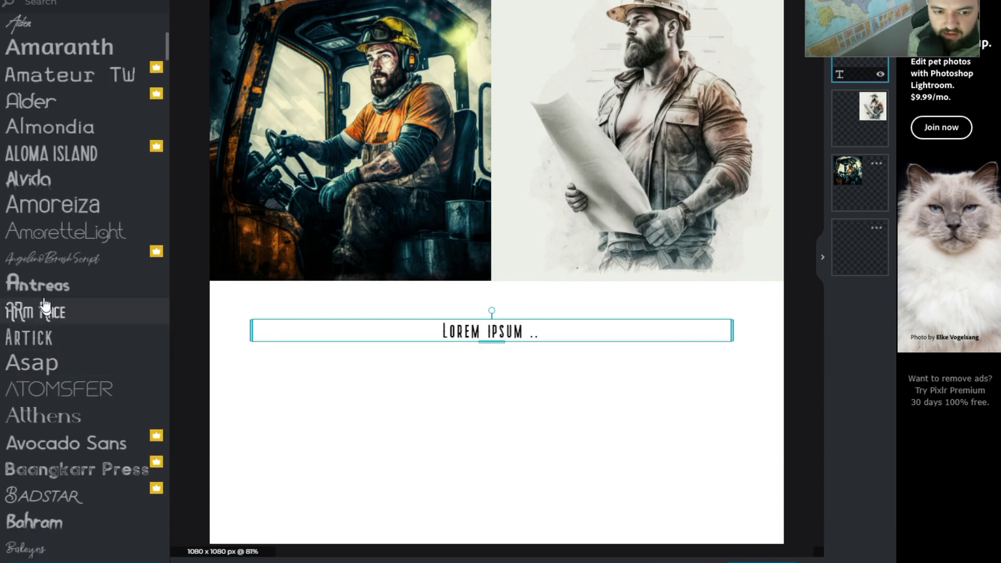
scroll(72, 422, "down", 3)
scroll(72, 422, "down", 3)
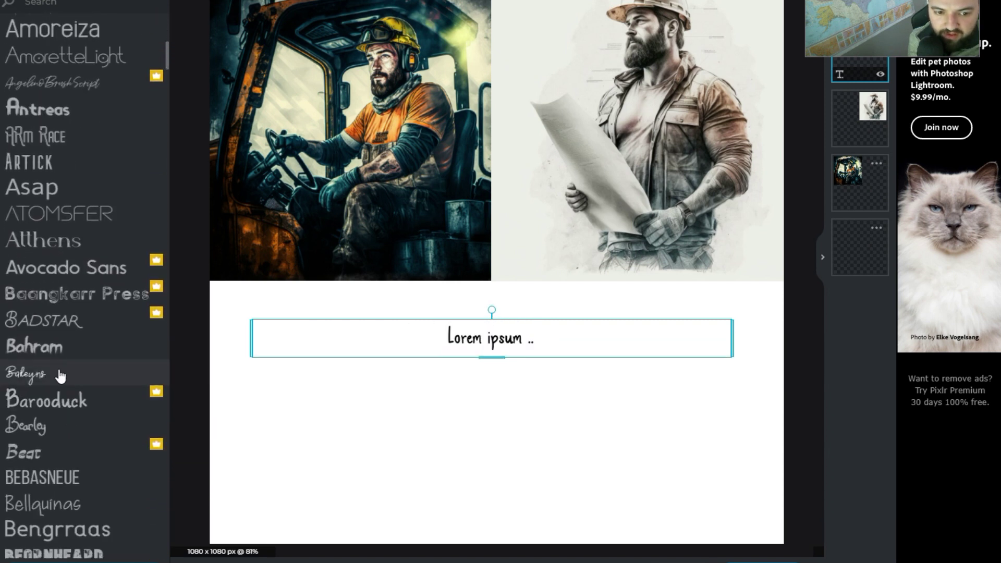
scroll(21, 422, "down", 3)
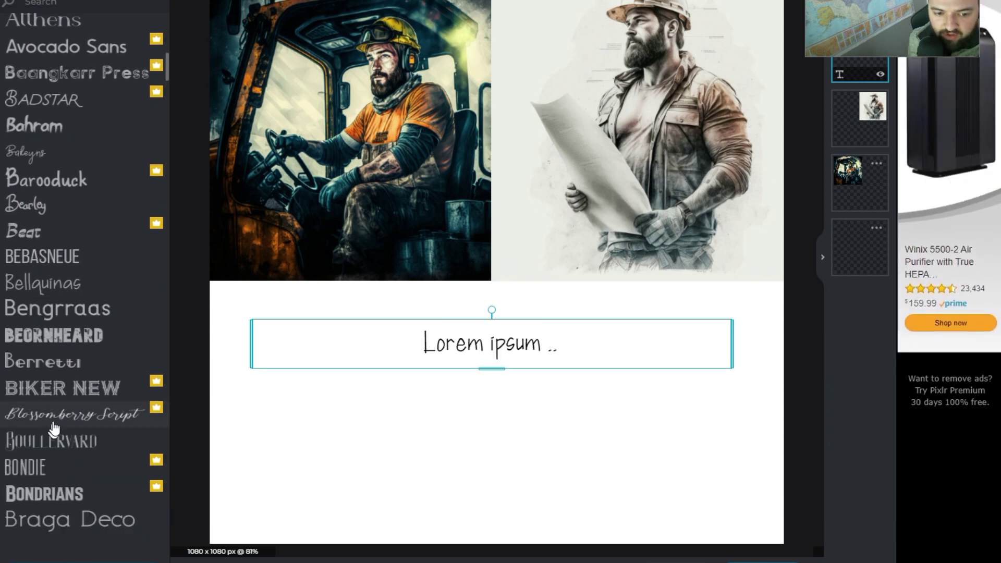
Step: Apply Beornheard and enter 'HIRING CONSTRUCTION LABOR', '$25/hr starting' and the three benefit lines
left_click(70, 318)
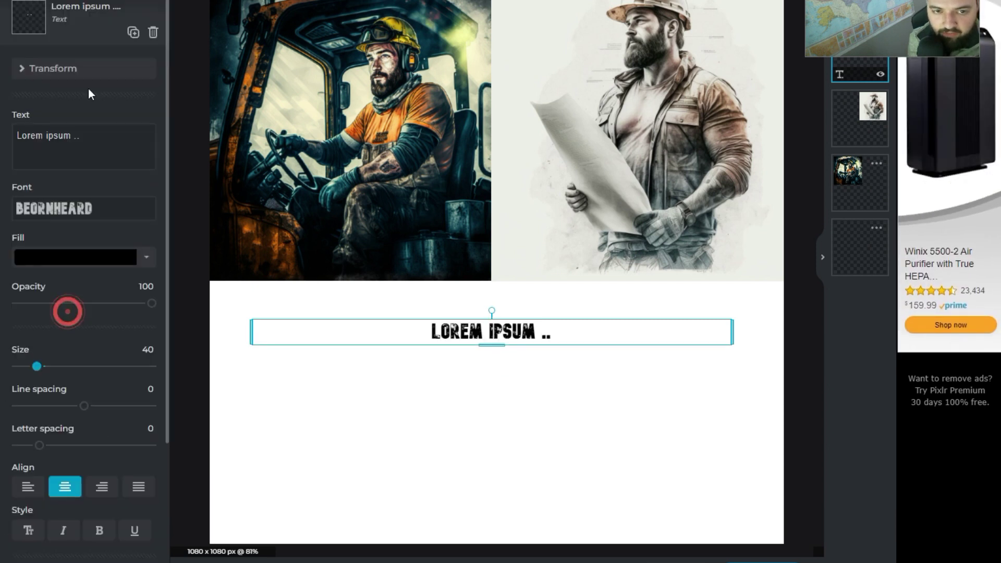
type("H")
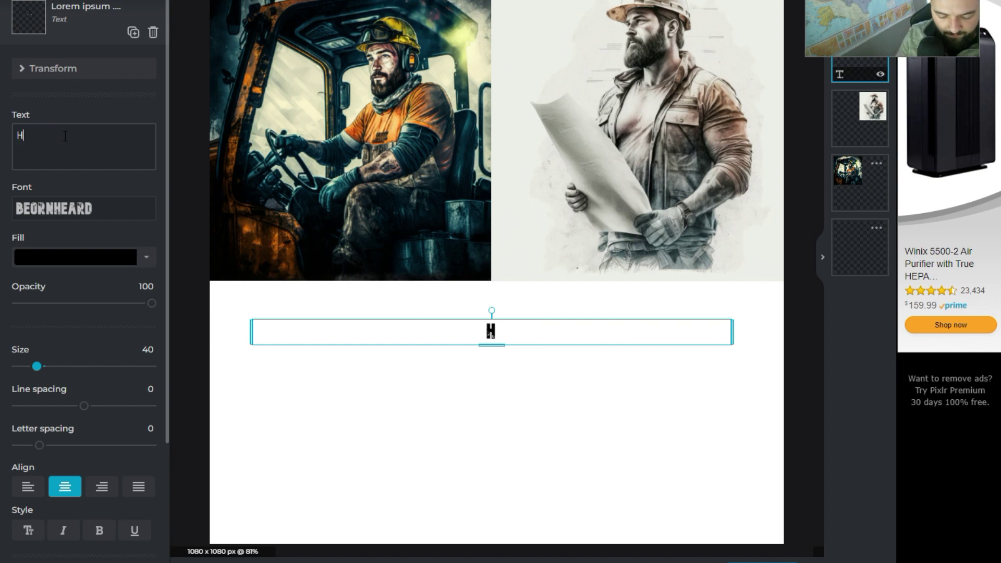
type("IRING")
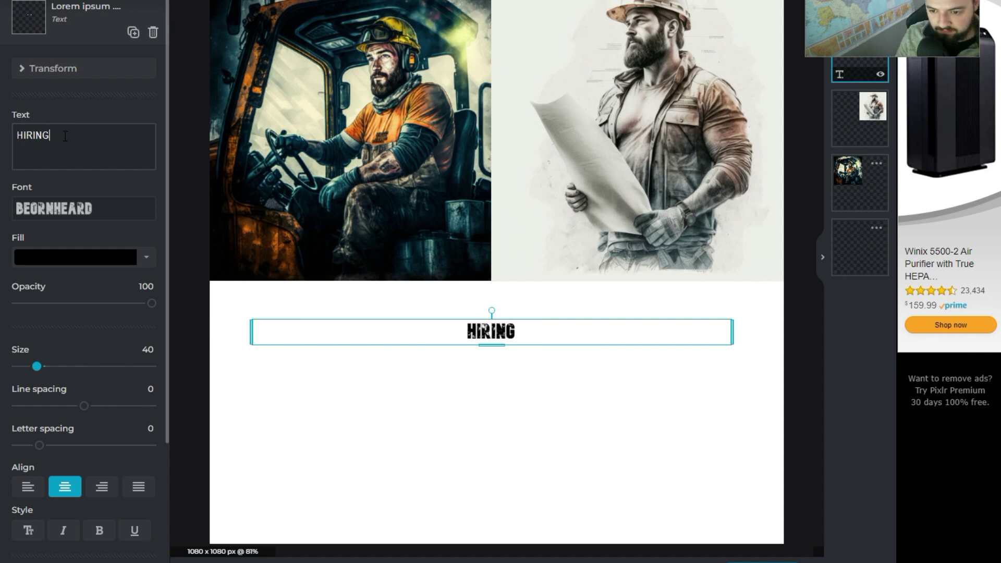
type(" CONSTU")
key("BackSpace")
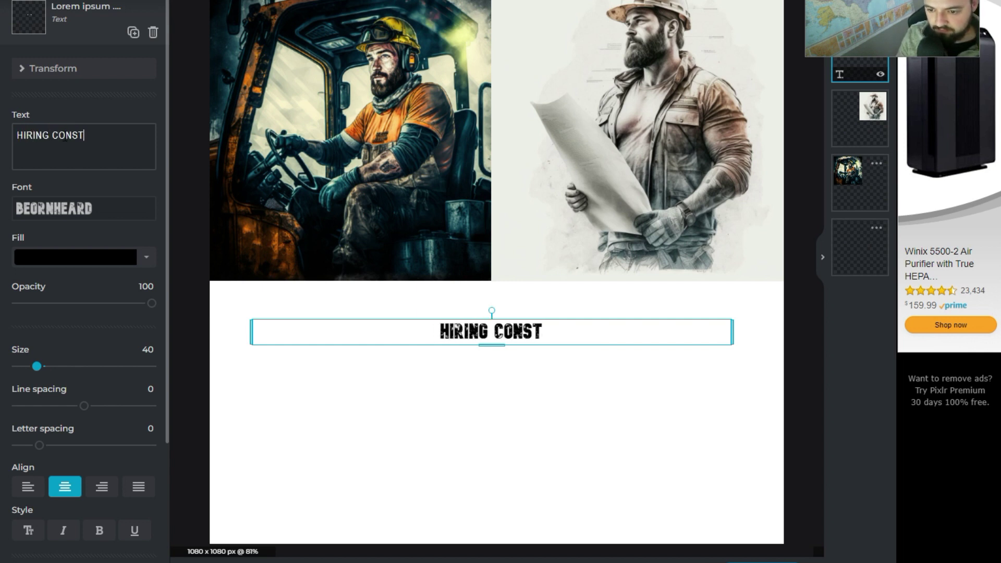
type("RUCTION LA")
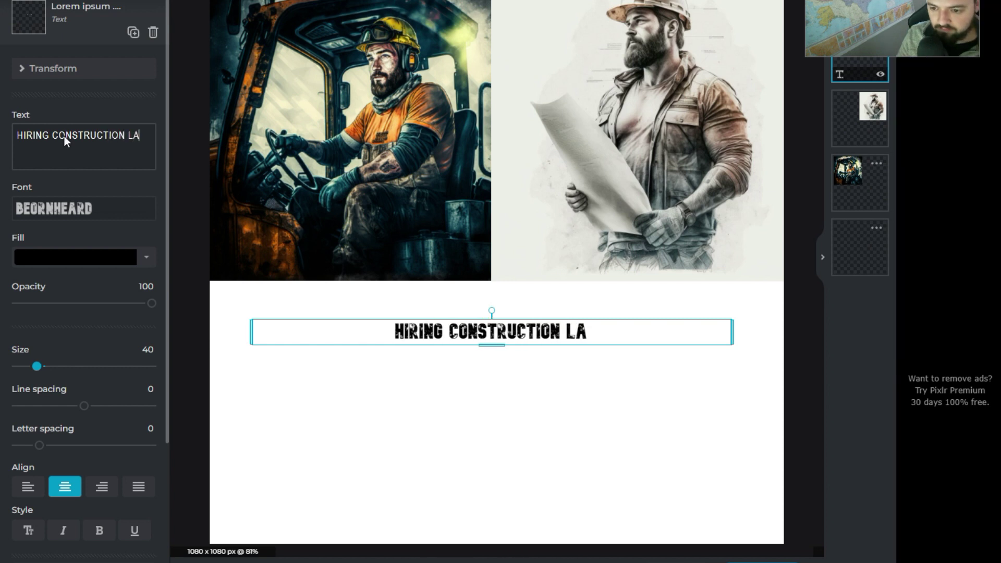
type("BOR")
key("Return")
type("25")
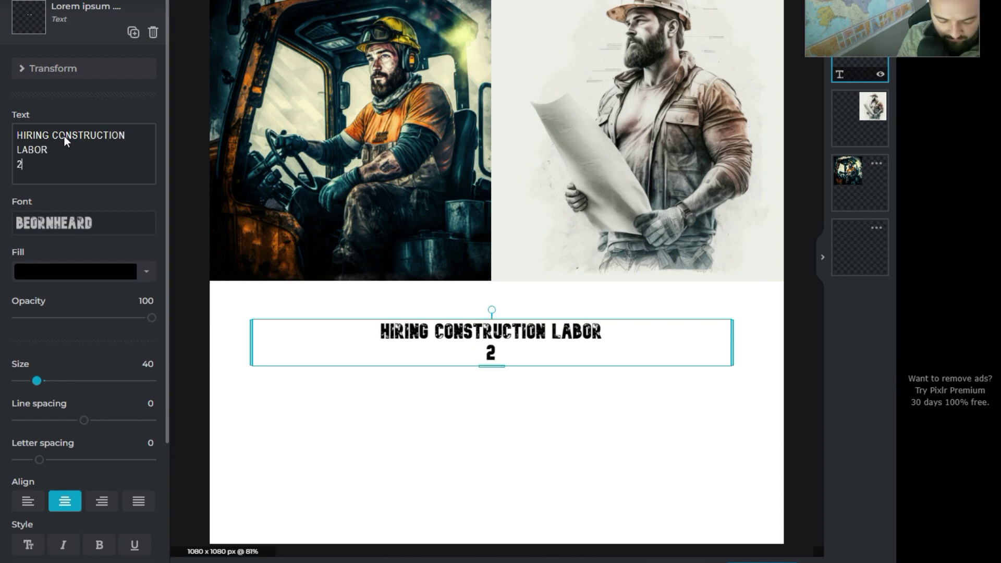
key("BackSpace")
key("BackSpace")
type("$2")
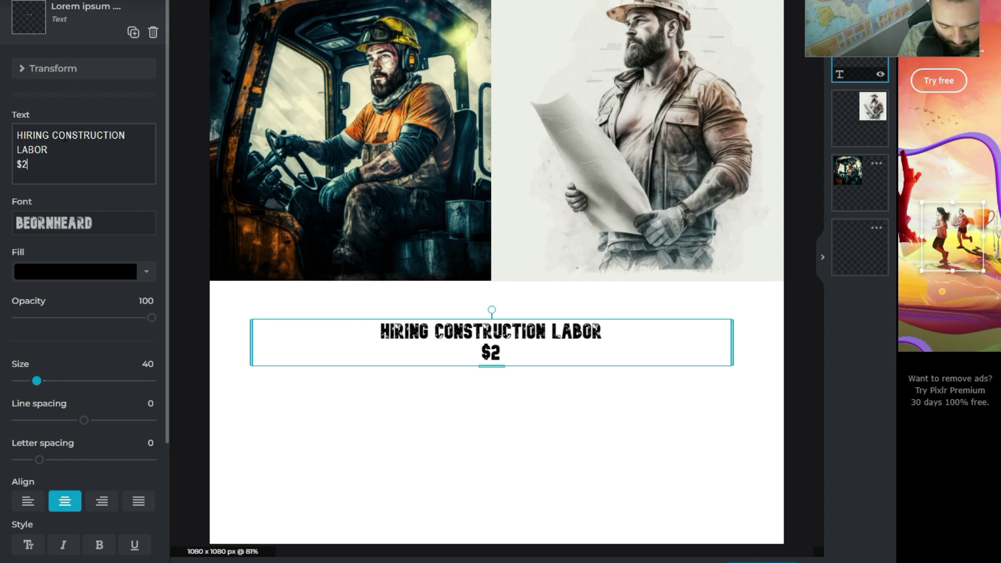
type("5/hr star")
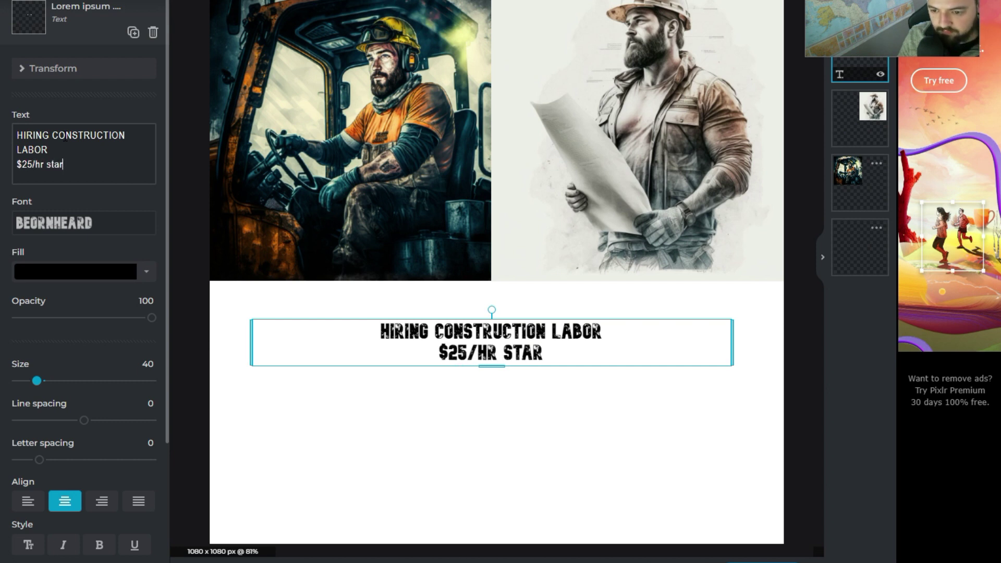
type("ting")
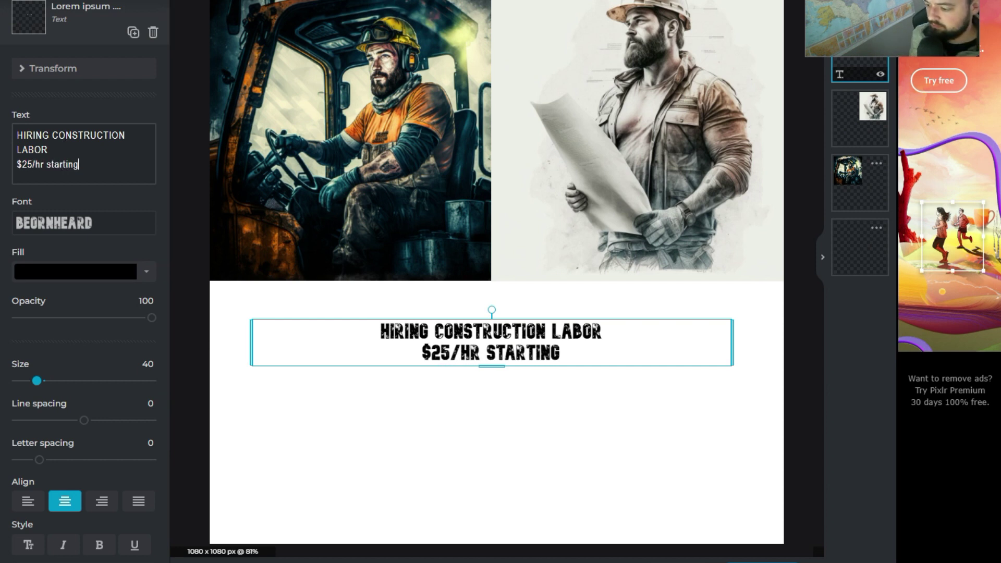
type("- GUARANTEED OVERTIME - GROWTH OPPORTUNITIES - PAID CERTIFICATIONS AND LICENSES")
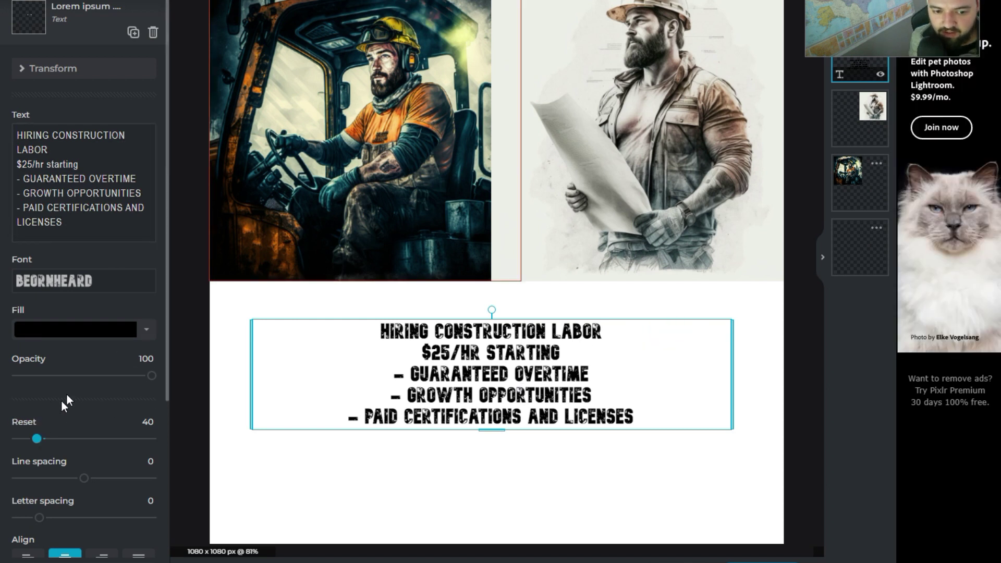
Step: Set the text size to 64 and centre the block below the photos
scroll(61, 399, "down", 2)
left_click_drag(44, 310, 51, 312)
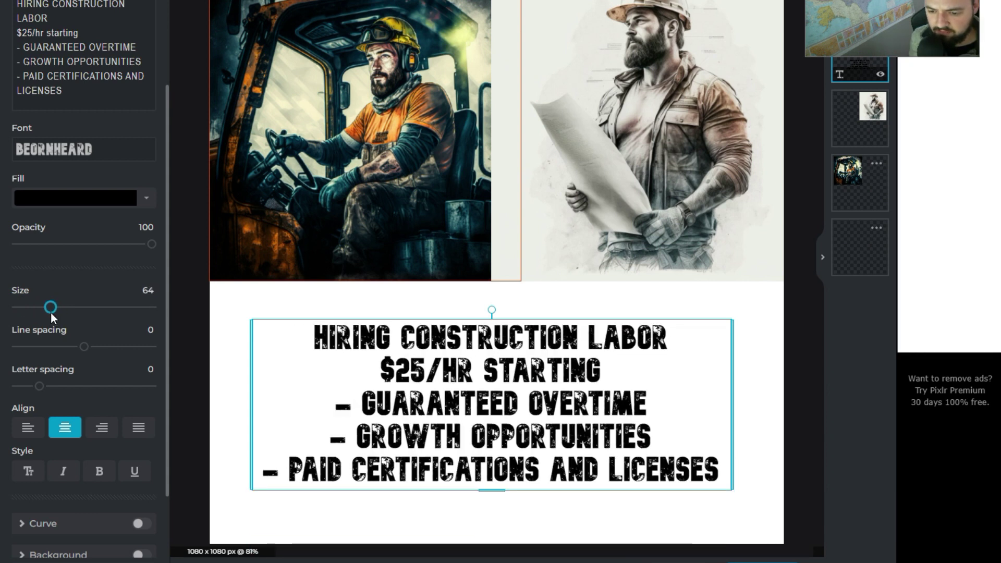
left_click_drag(463, 332, 466, 159)
left_click_drag(466, 203, 464, 302)
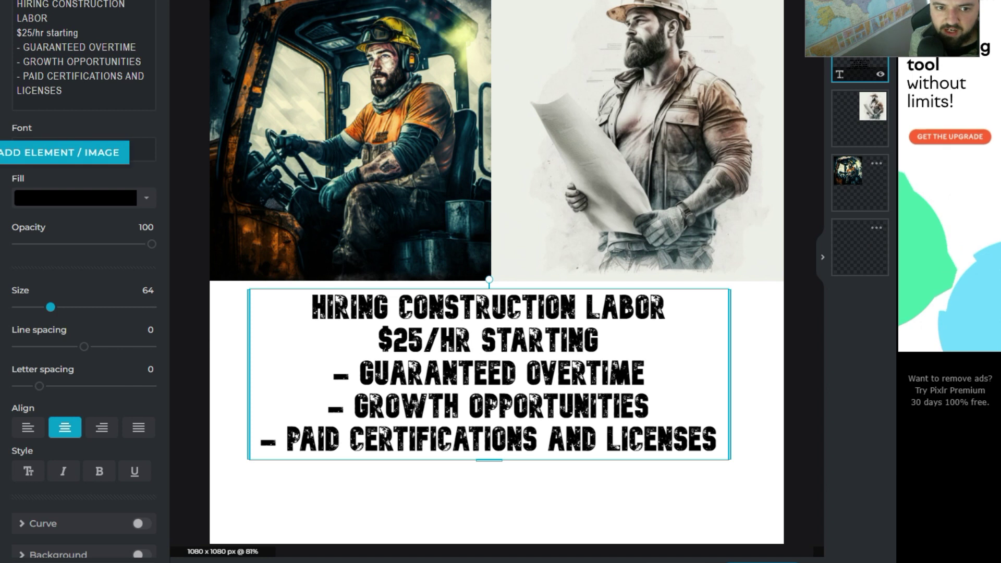
Step: Add the construction site photo behind the text, make the text fill white, and add a rectangle
left_click(5, 152)
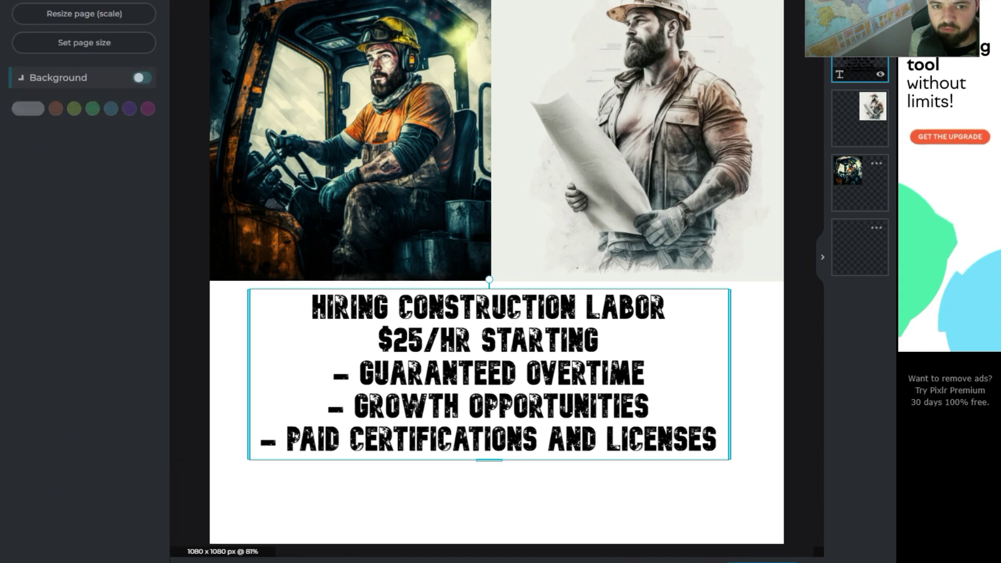
left_click(5, 97)
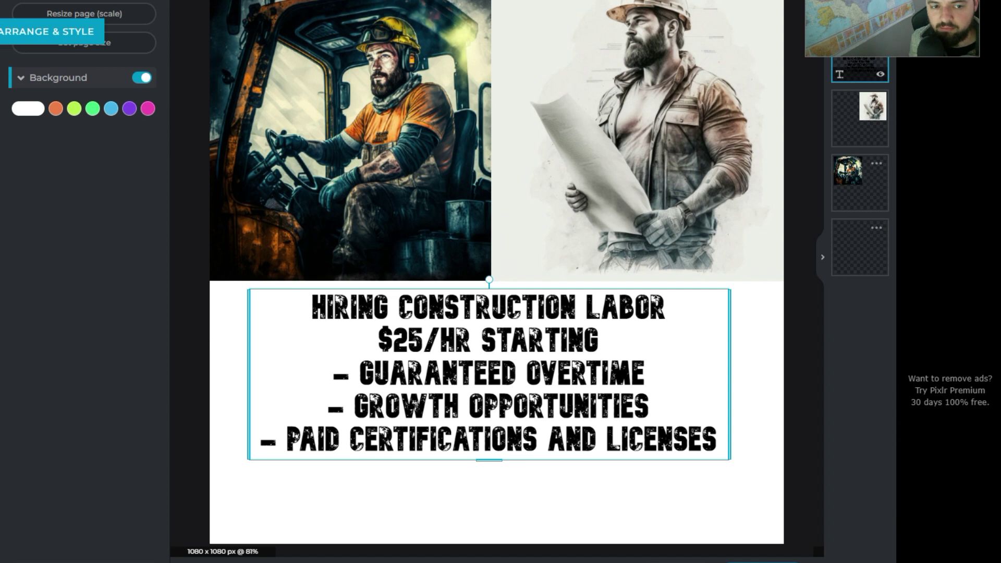
left_click(4, 31)
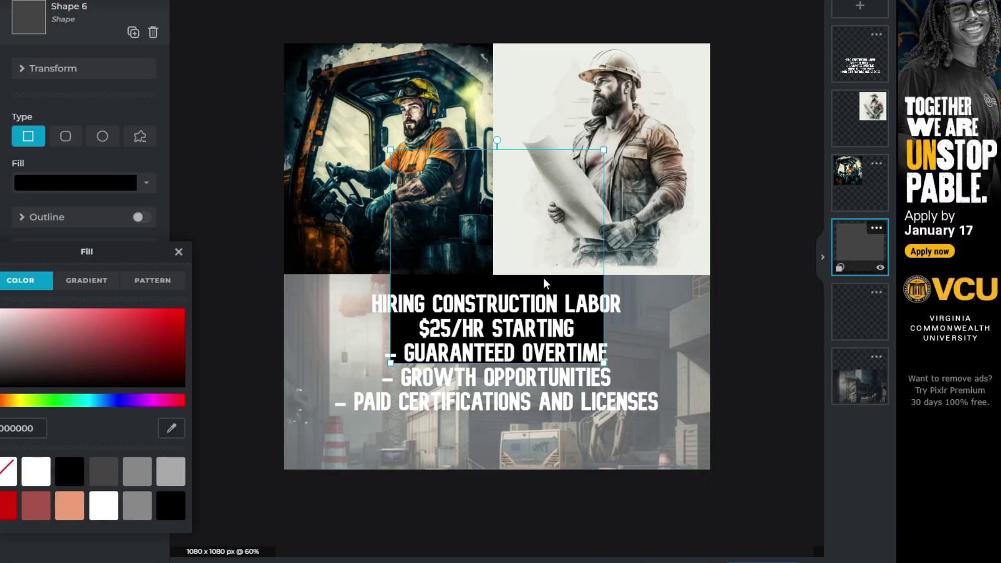
left_click(544, 279)
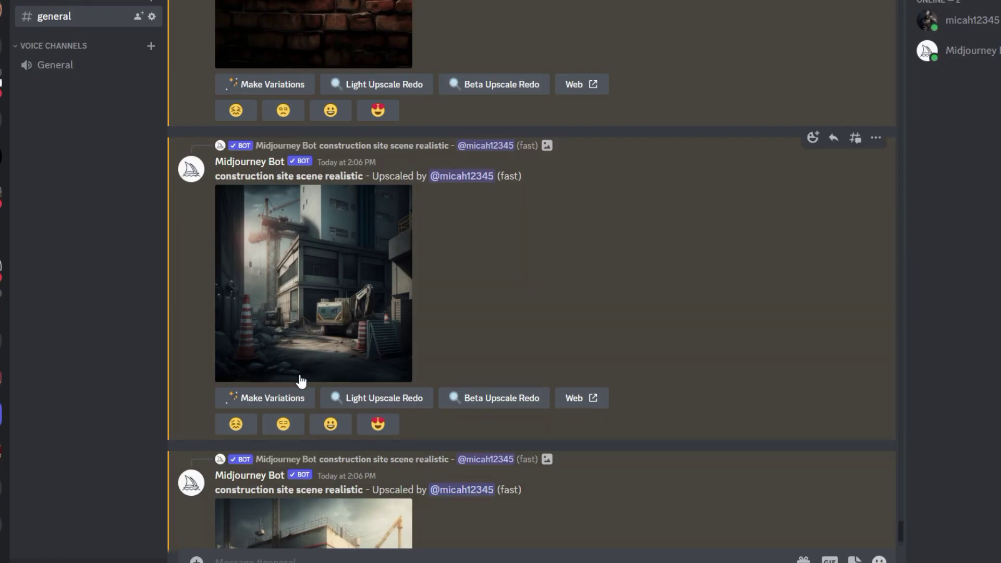
Step: Stretch the black Shape 6 rectangle over the lower half behind the text at 60% opacity
scroll(363, 404, "down", 1)
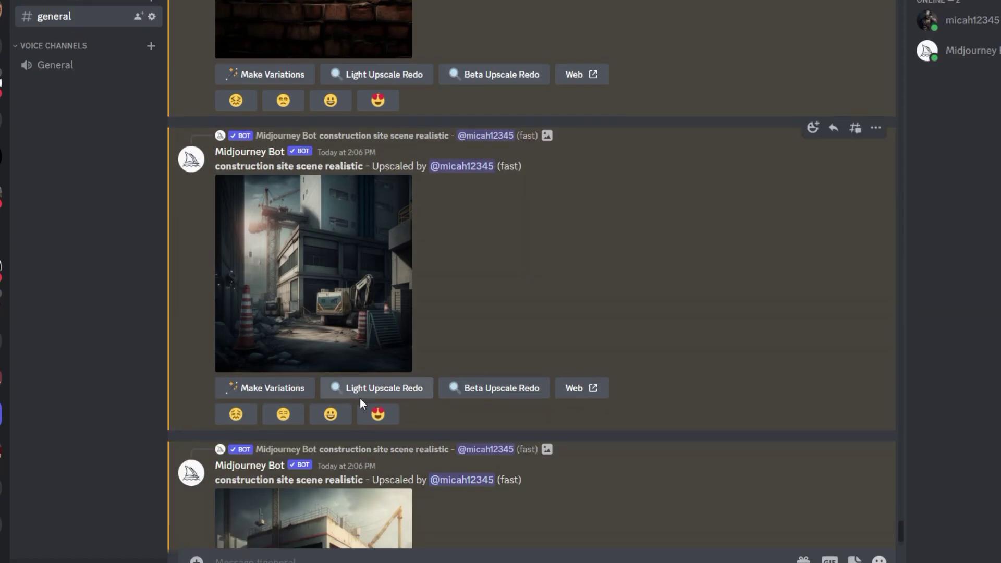
scroll(362, 404, "down", 3)
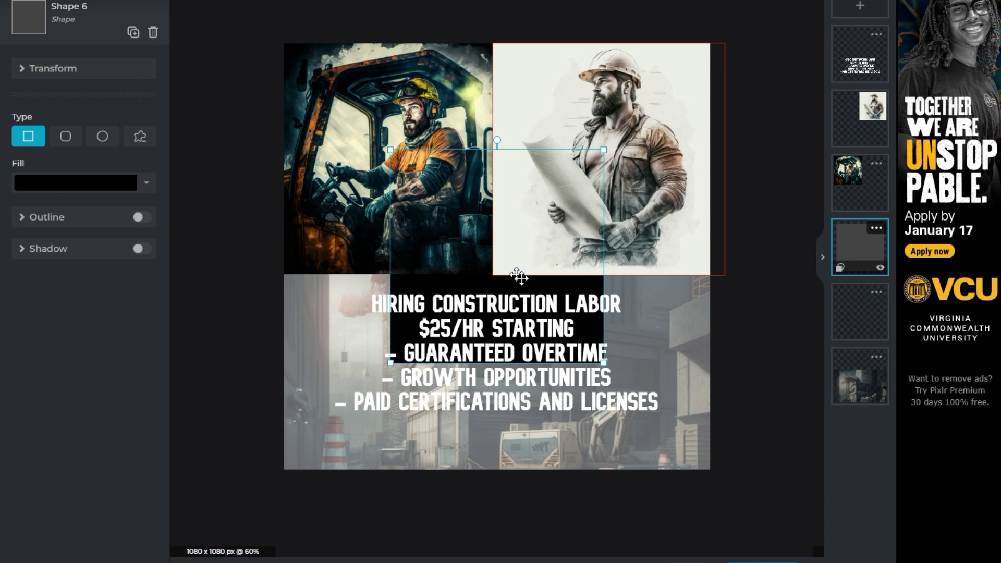
left_click(558, 282)
left_click_drag(529, 298, 424, 347)
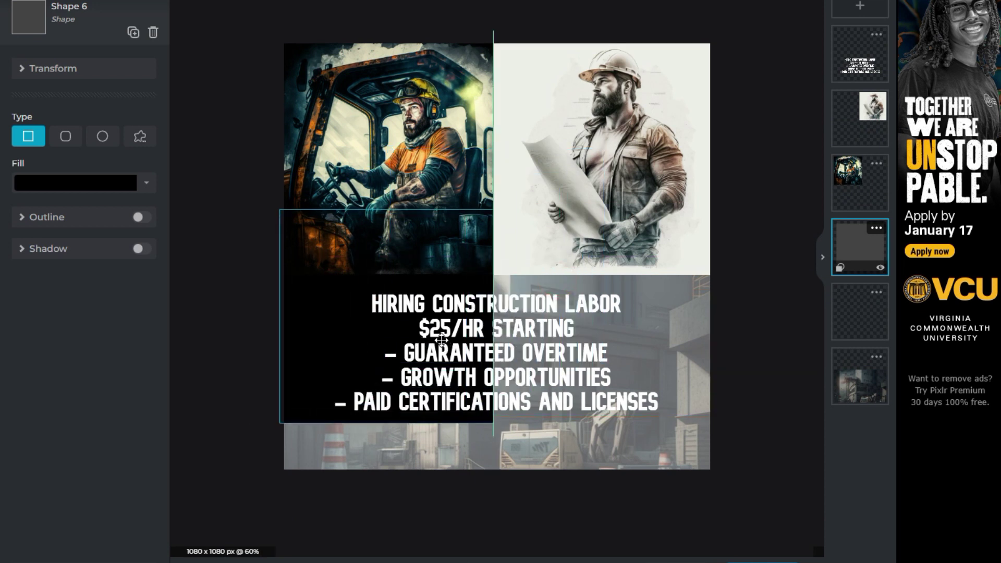
left_click_drag(485, 421, 730, 505)
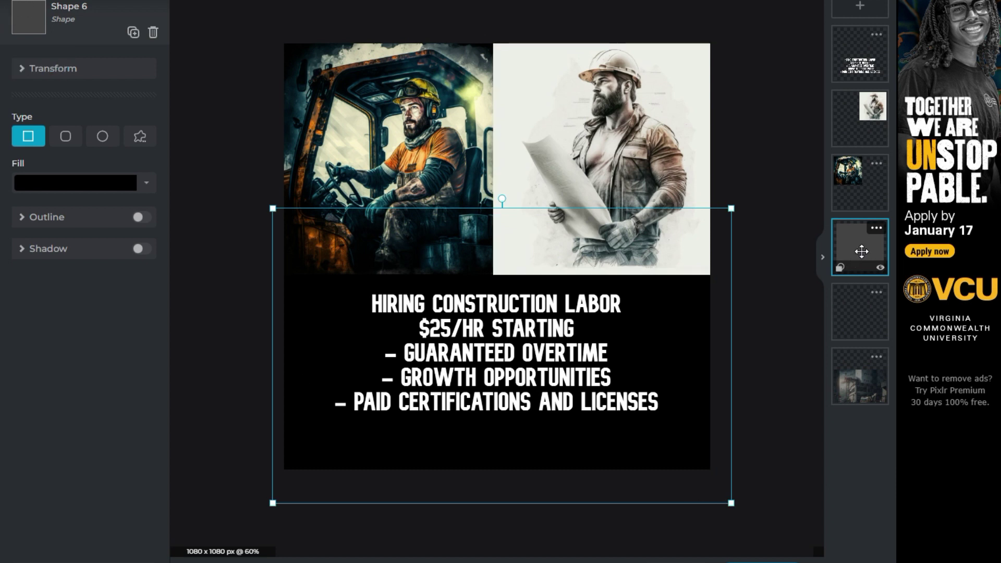
left_click(877, 228)
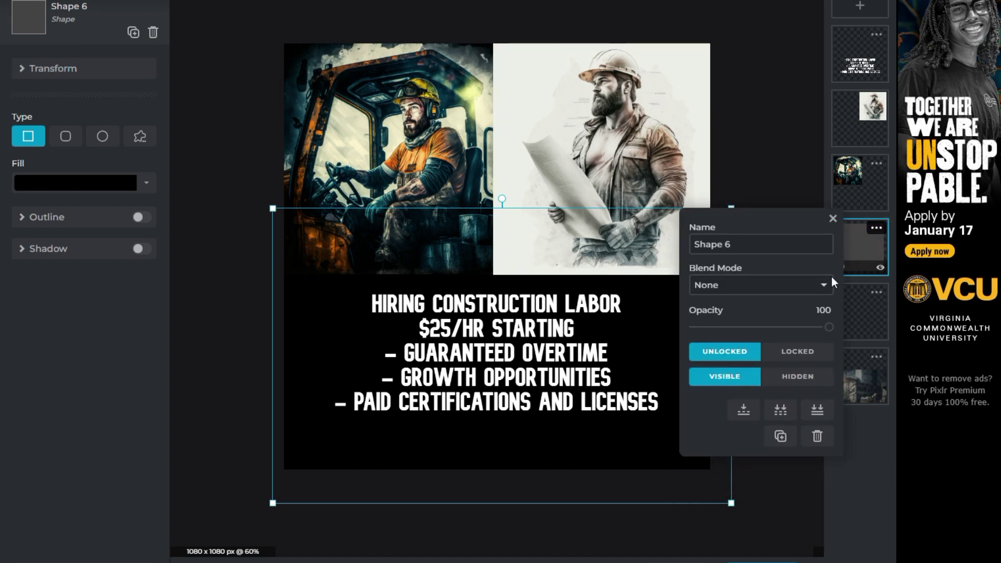
left_click_drag(828, 330, 778, 325)
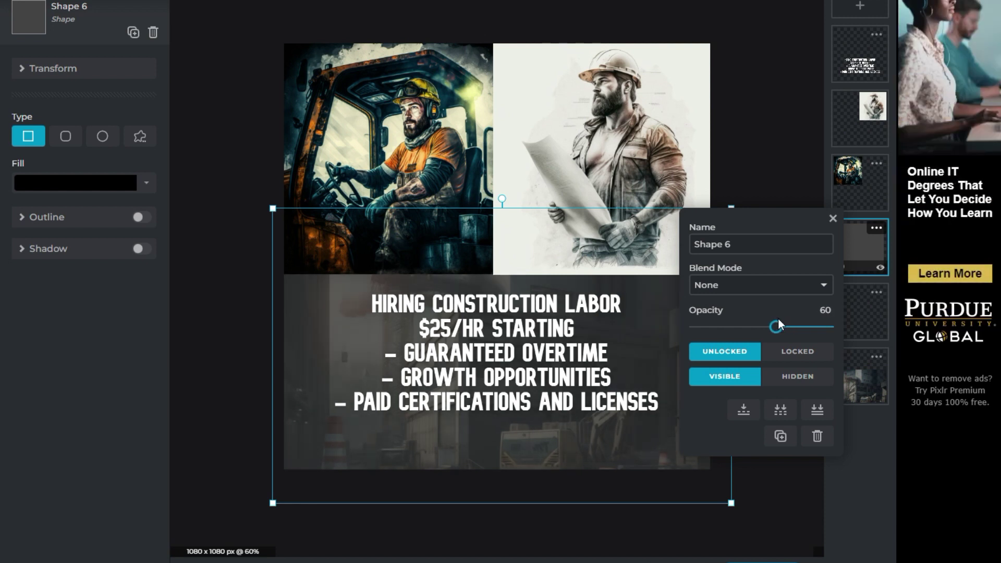
Step: Shift the site photo upward, nudge the text block down, and enlarge the text to size 78
left_click(762, 152)
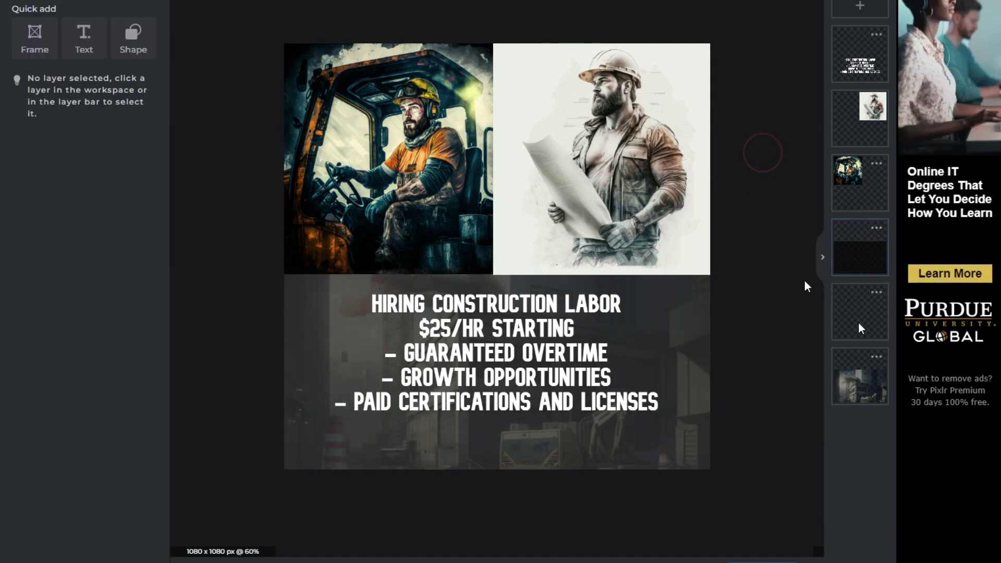
left_click(880, 383)
left_click_drag(603, 518, 605, 454)
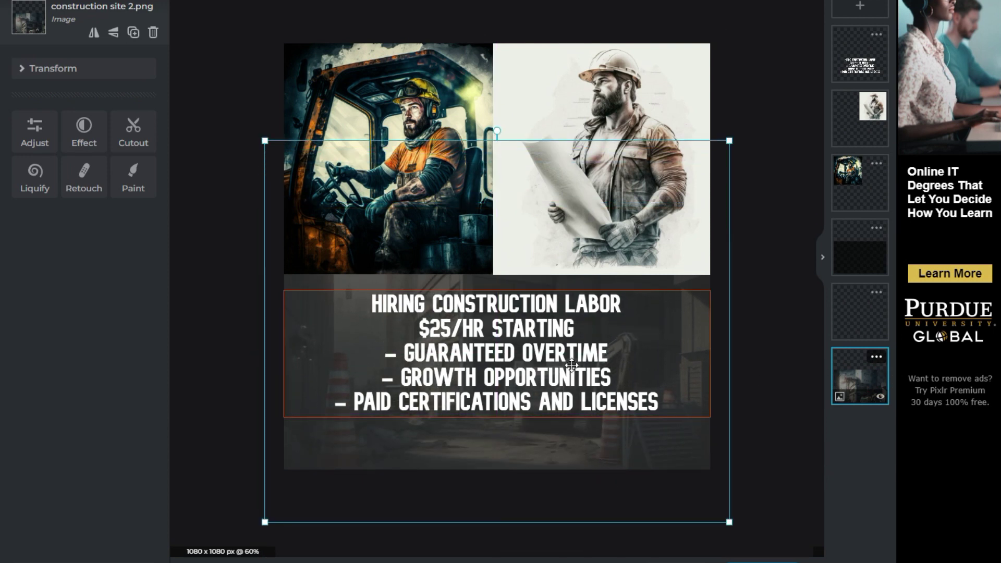
left_click_drag(571, 365, 562, 380)
left_click_drag(51, 439, 60, 443)
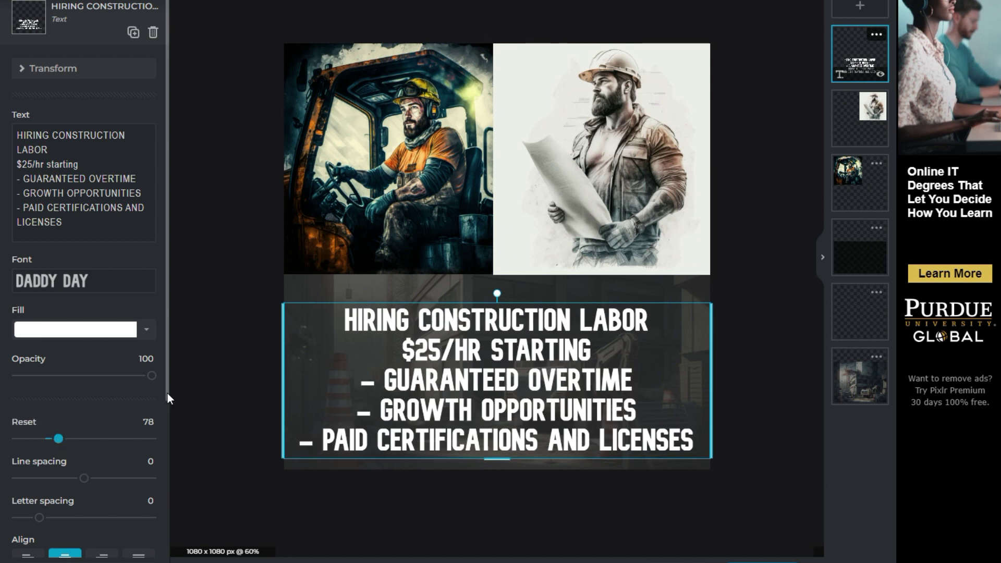
Step: Left-align the job-details text, narrow its box from the left, and move it up under the images
scroll(90, 417, "down", 1)
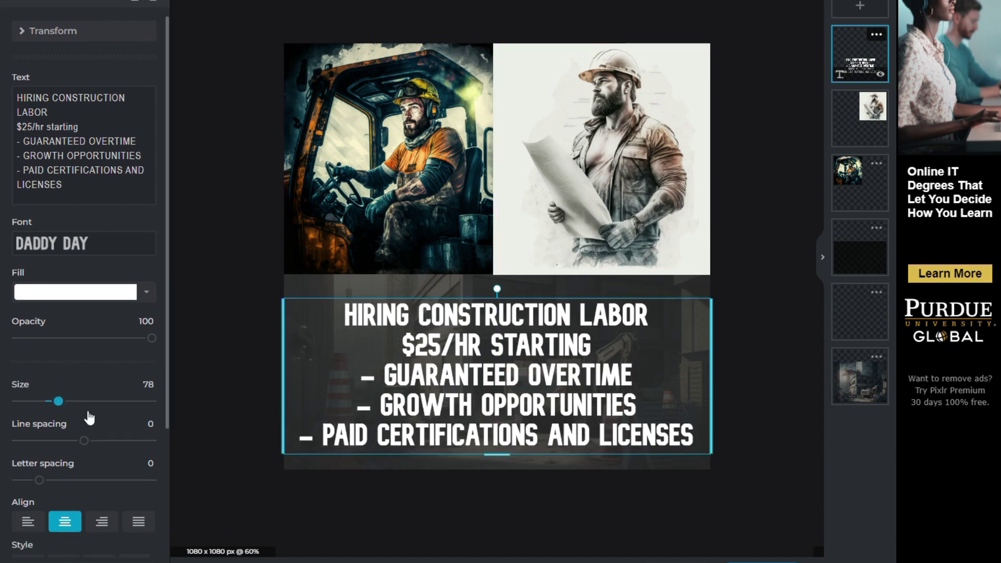
scroll(89, 417, "down", 1)
left_click(29, 471)
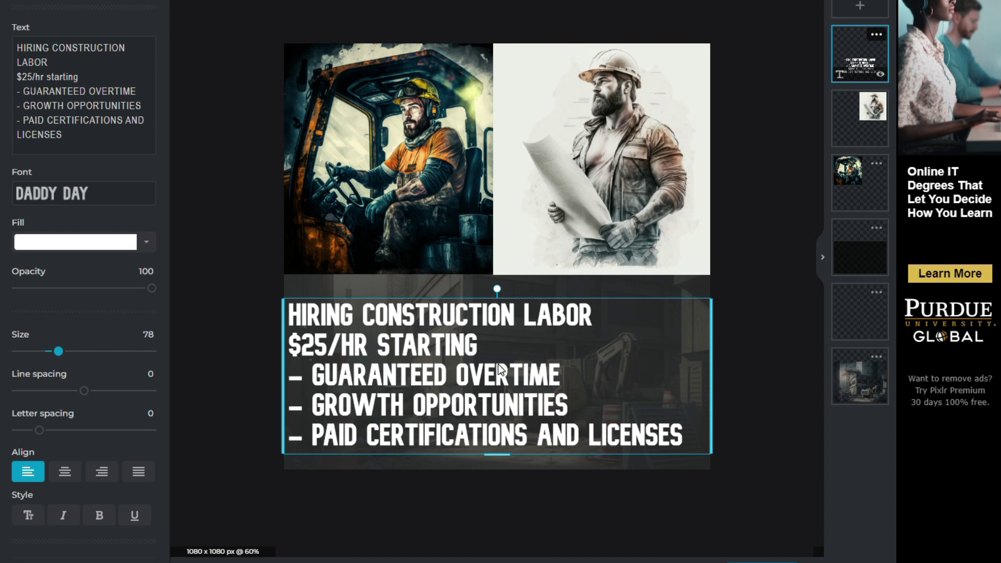
left_click_drag(287, 368, 302, 368)
mouse_move(368, 391)
left_mouse_down()
mouse_move(370, 374)
mouse_move(370, 382)
left_mouse_up()
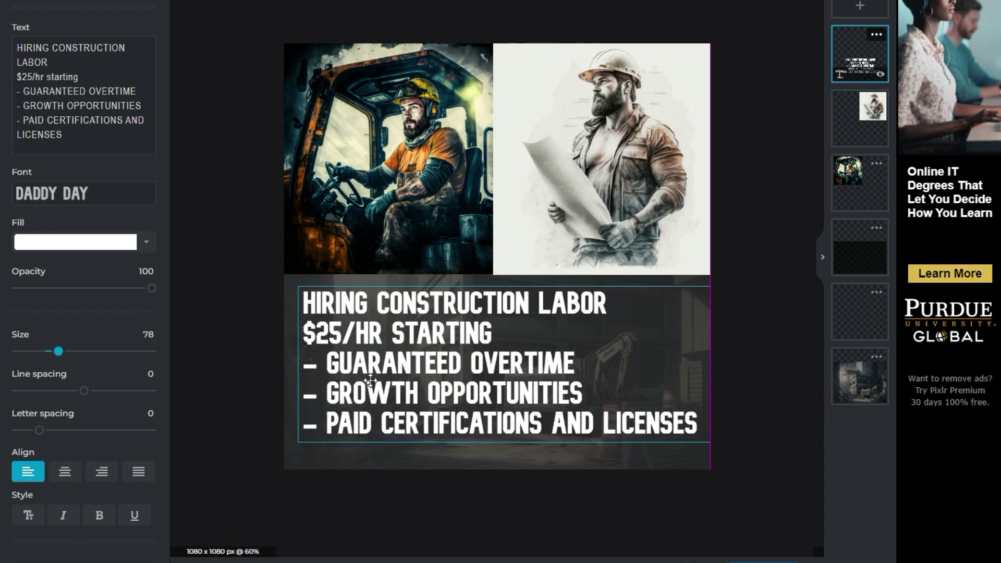
scroll(77, 475, "down", 3)
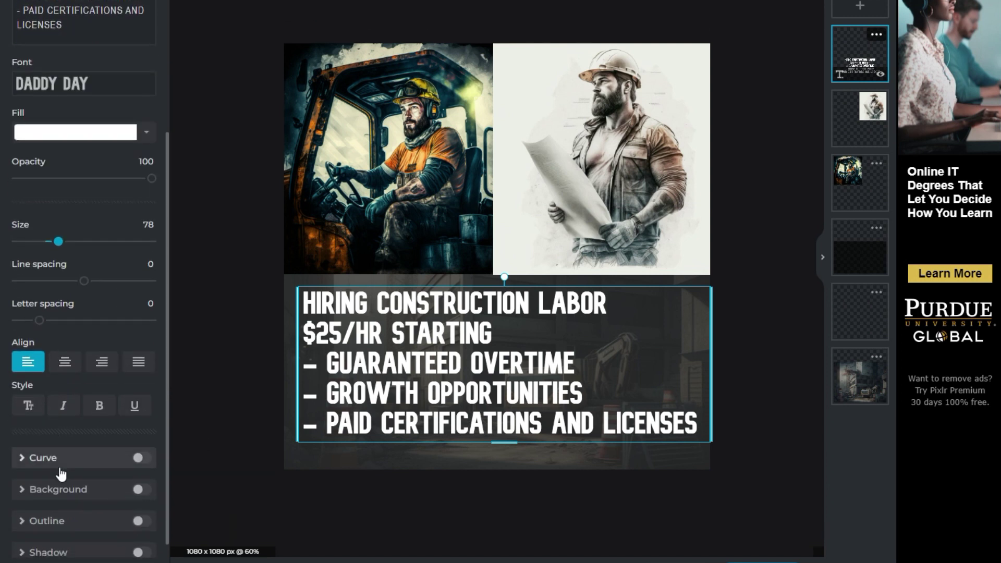
scroll(78, 467, "down", 1)
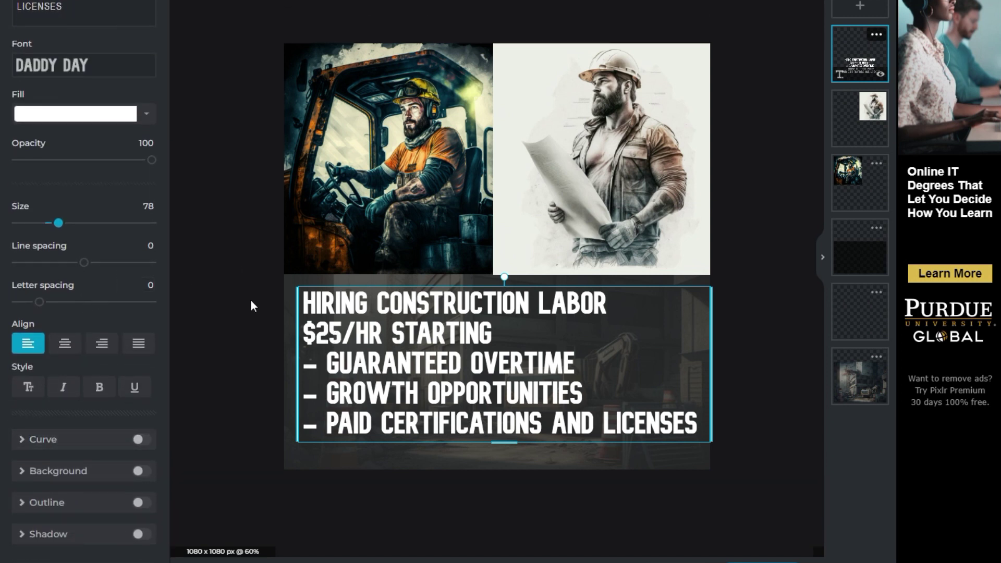
left_click(99, 388)
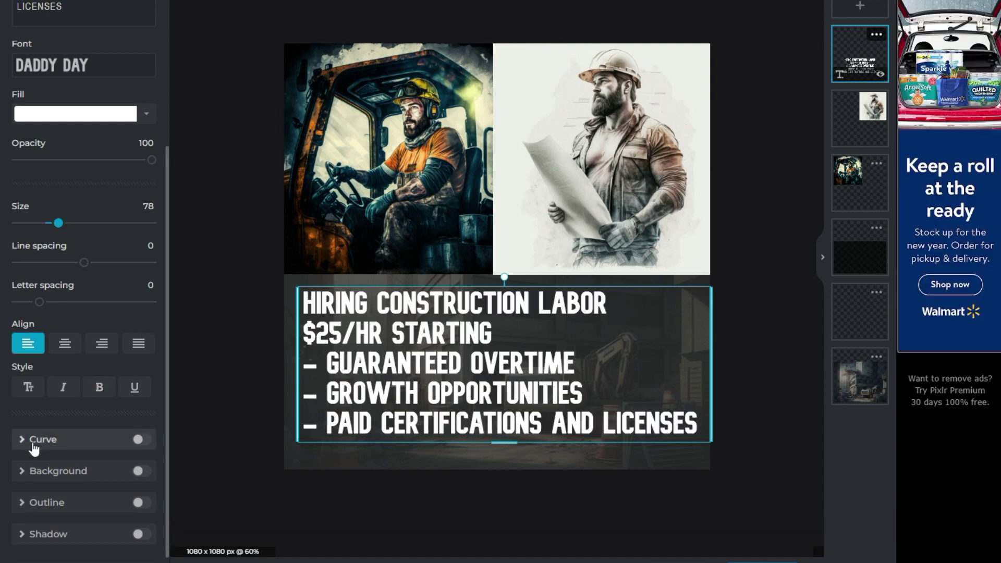
left_click(142, 536)
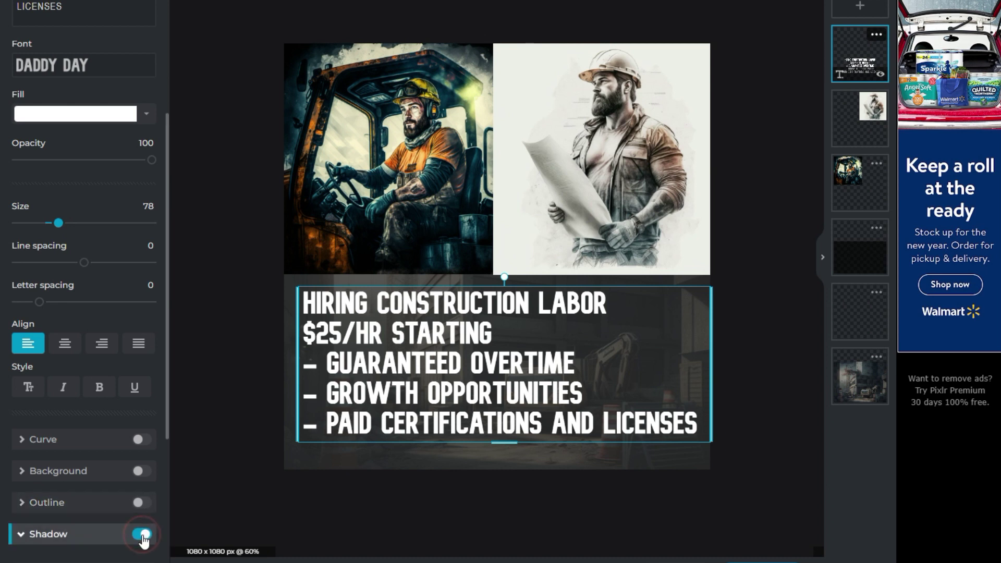
scroll(144, 500, "down", 2)
left_click(138, 388)
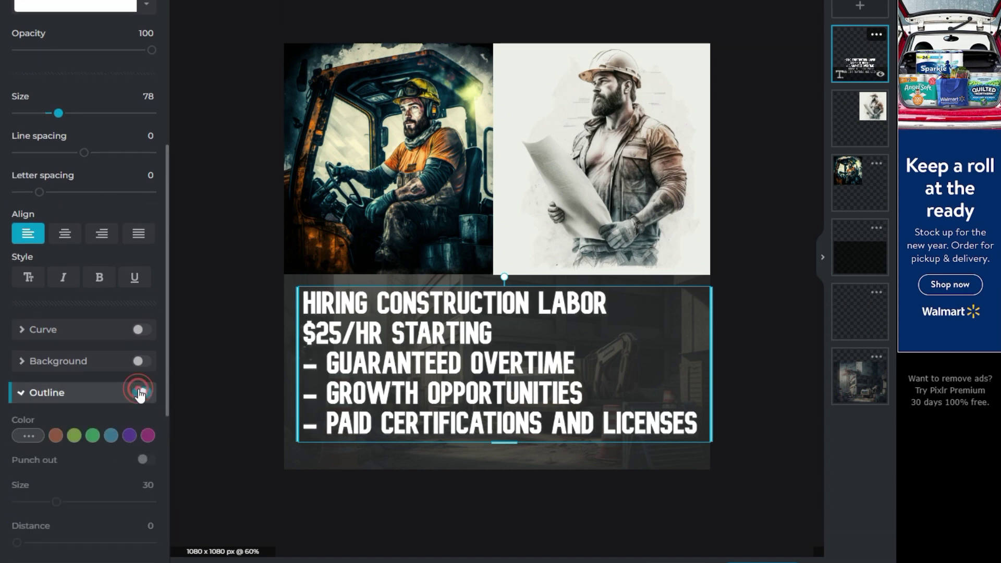
scroll(86, 458, "down", 2)
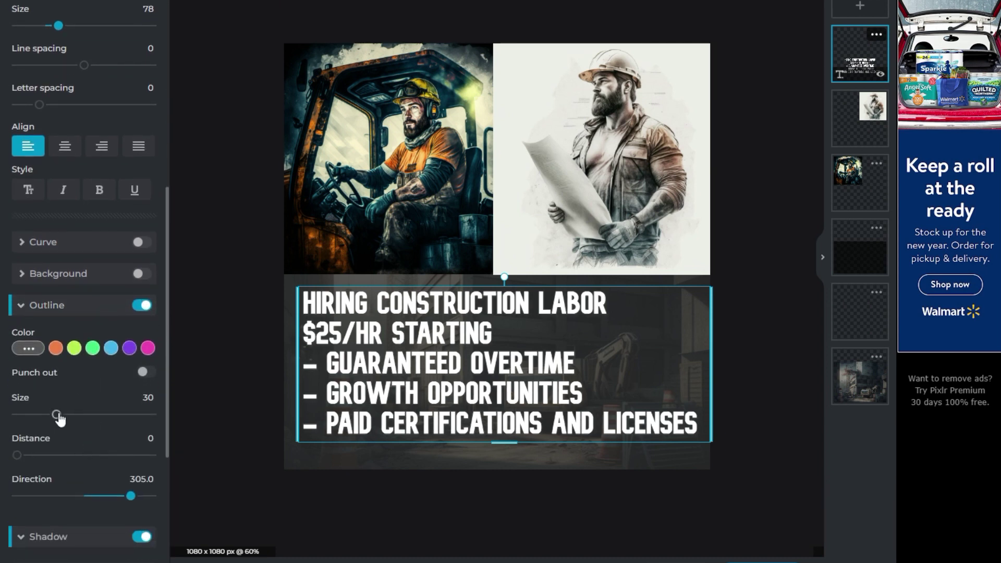
left_click_drag(57, 413, 77, 423)
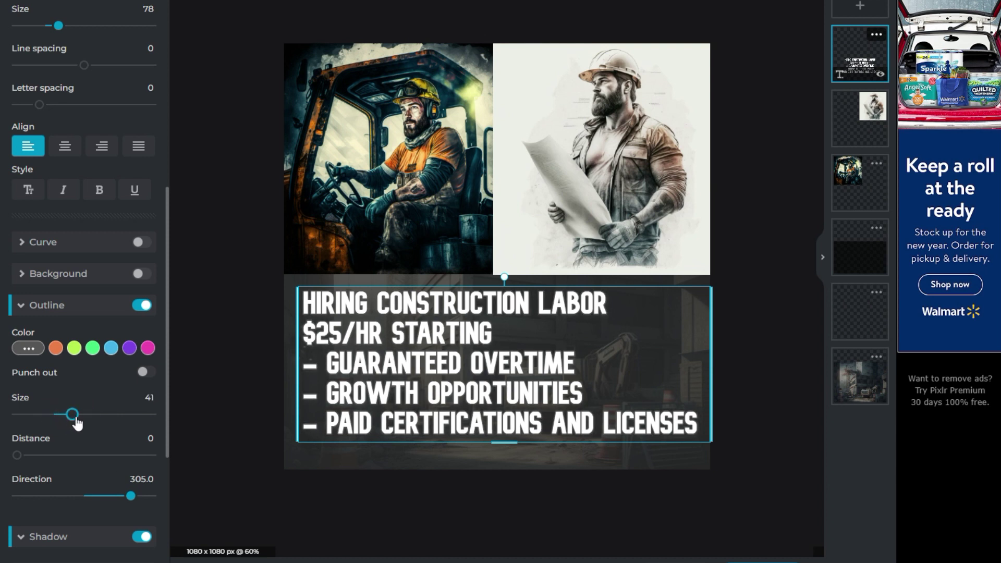
left_click(38, 352)
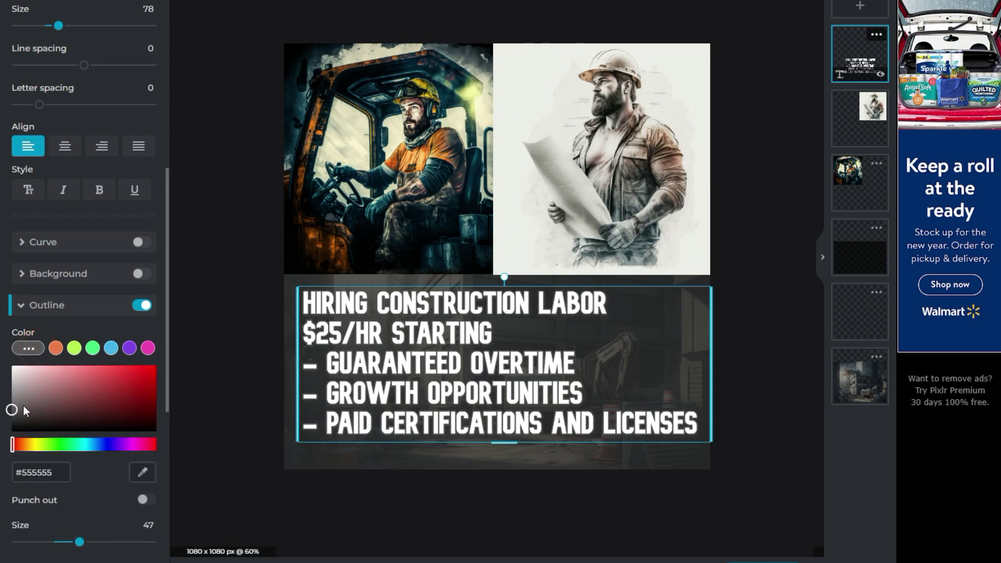
left_click_drag(10, 409, 3, 446)
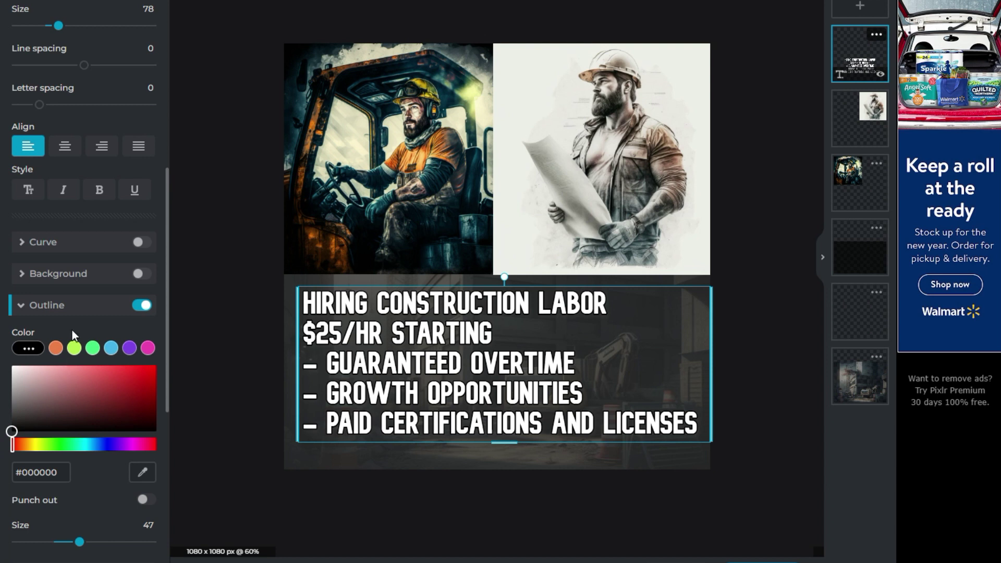
scroll(103, 470, "down", 4)
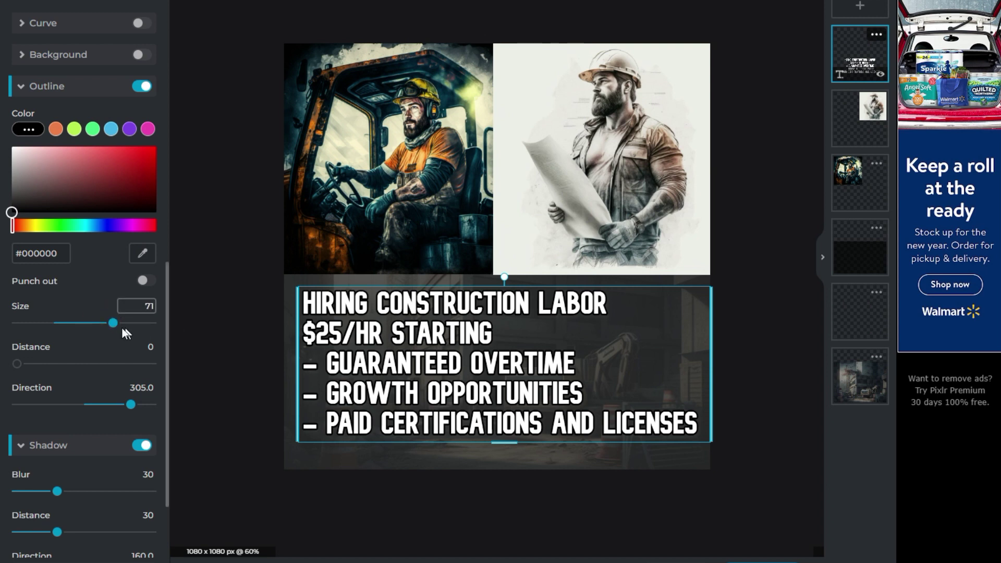
left_click_drag(110, 328, 88, 334)
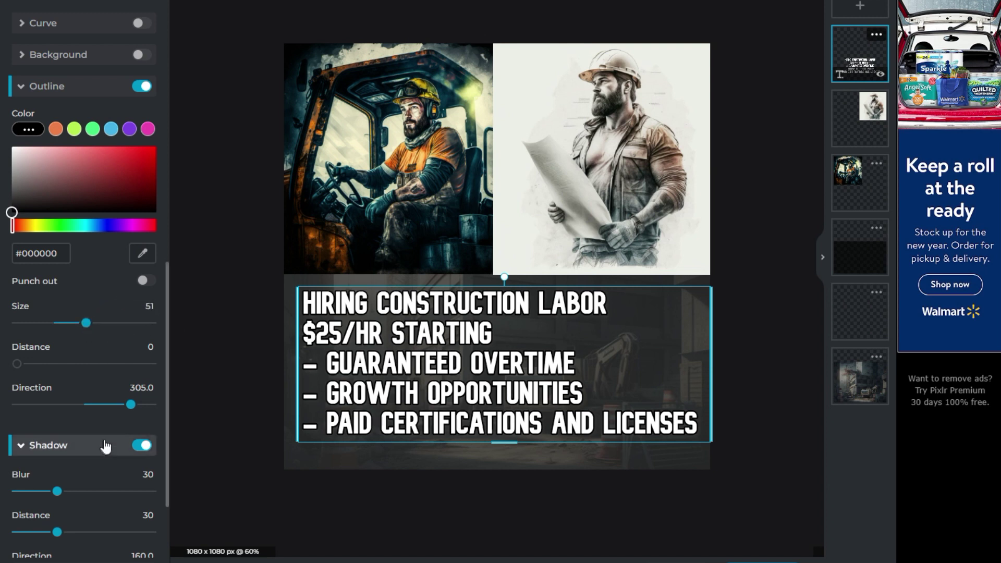
scroll(107, 425, "down", 2)
left_click(141, 357)
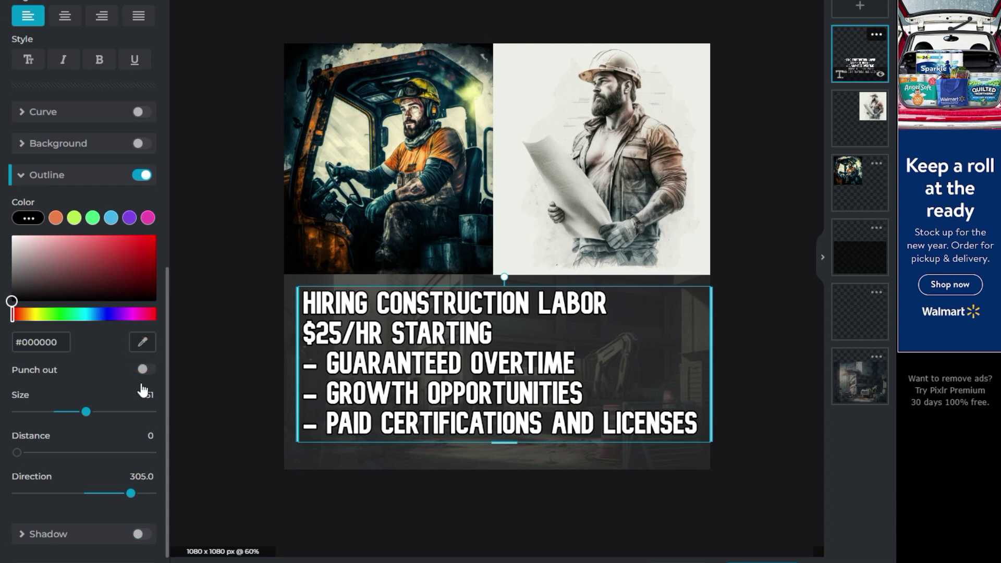
left_click_drag(83, 416, 61, 417)
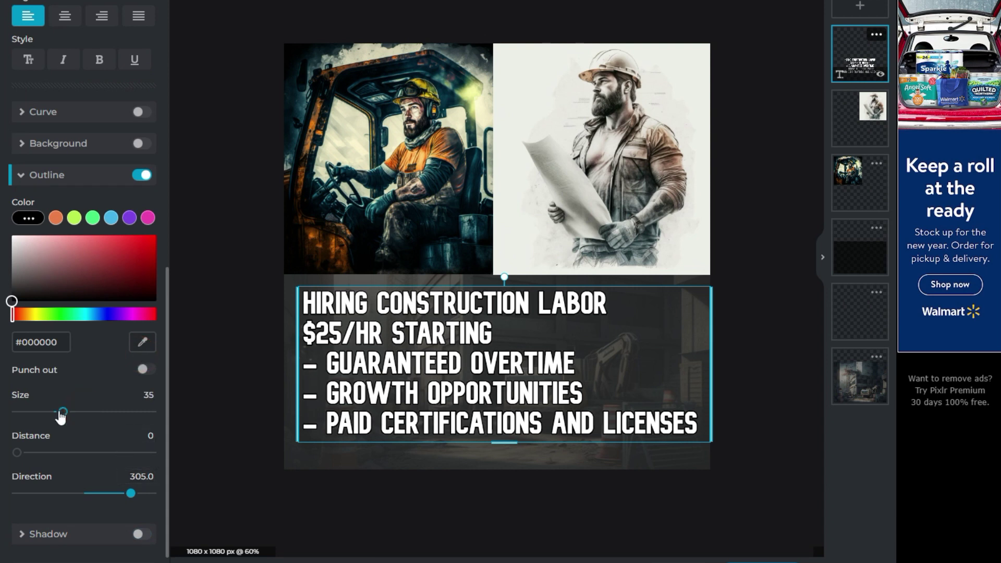
mouse_move(17, 453)
left_mouse_down()
mouse_move(96, 459)
mouse_move(7, 457)
mouse_move(20, 455)
left_mouse_up()
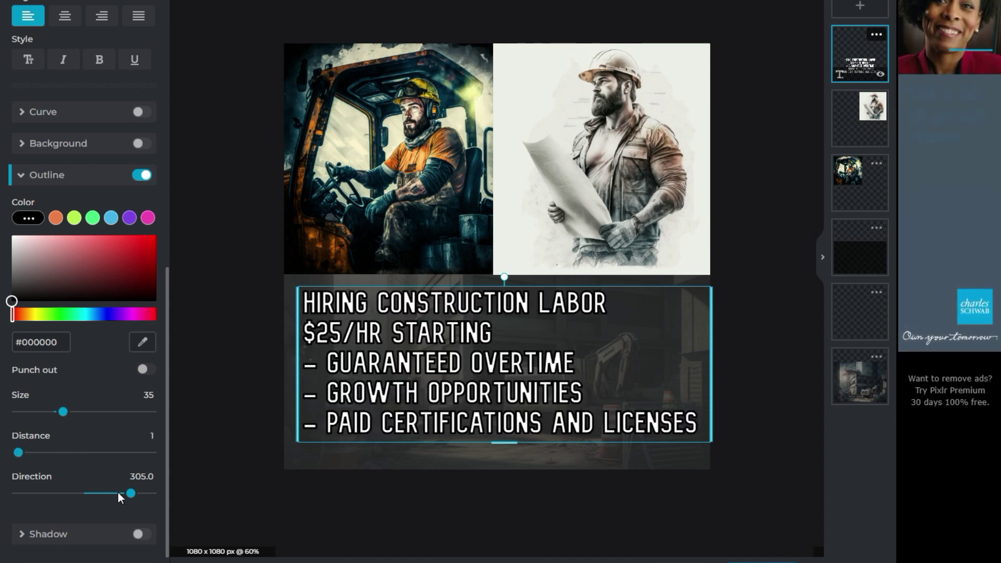
mouse_move(131, 493)
left_mouse_down()
mouse_move(62, 493)
mouse_move(134, 493)
mouse_move(125, 493)
left_mouse_up()
scroll(113, 420, "up", 2)
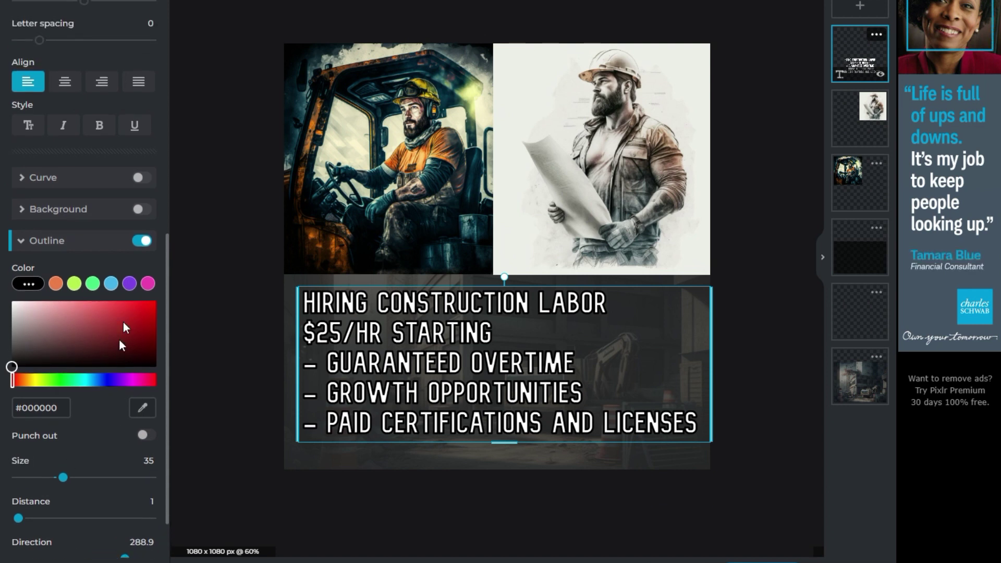
left_click(143, 237)
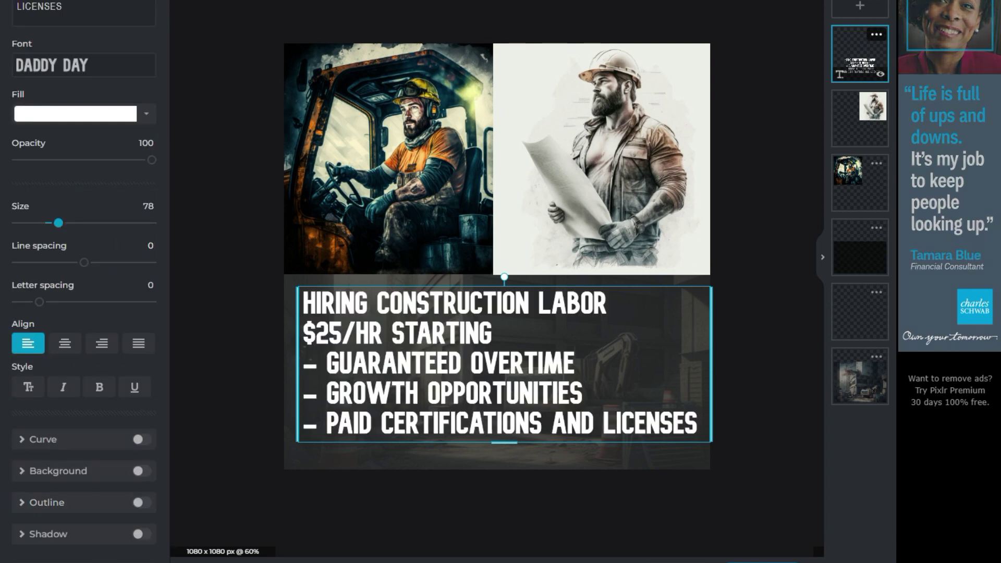
Step: Make the job-details text orange (#DA7D24) by sampling the colour from the image
key("Escape")
left_click(496, 368)
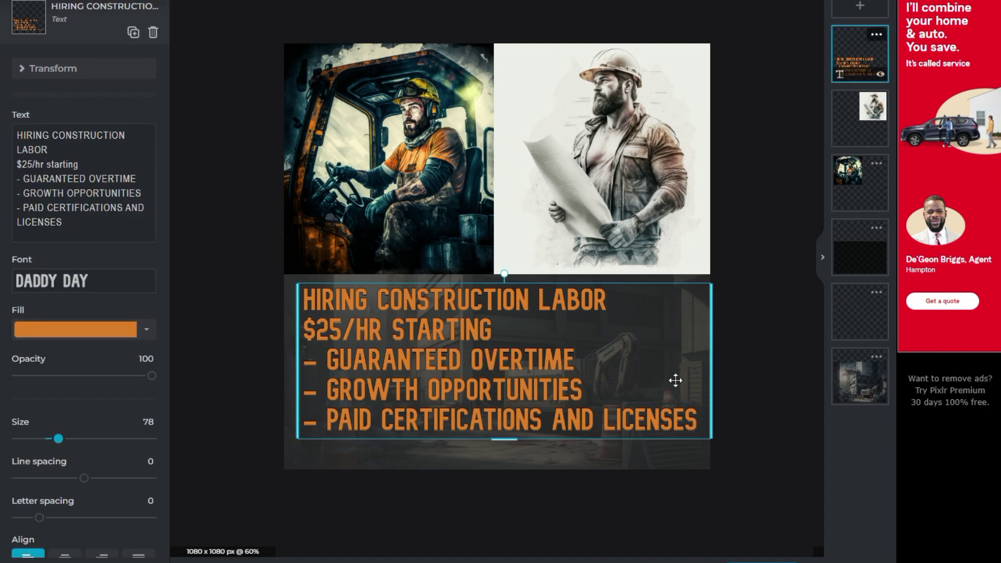
left_click(445, 560)
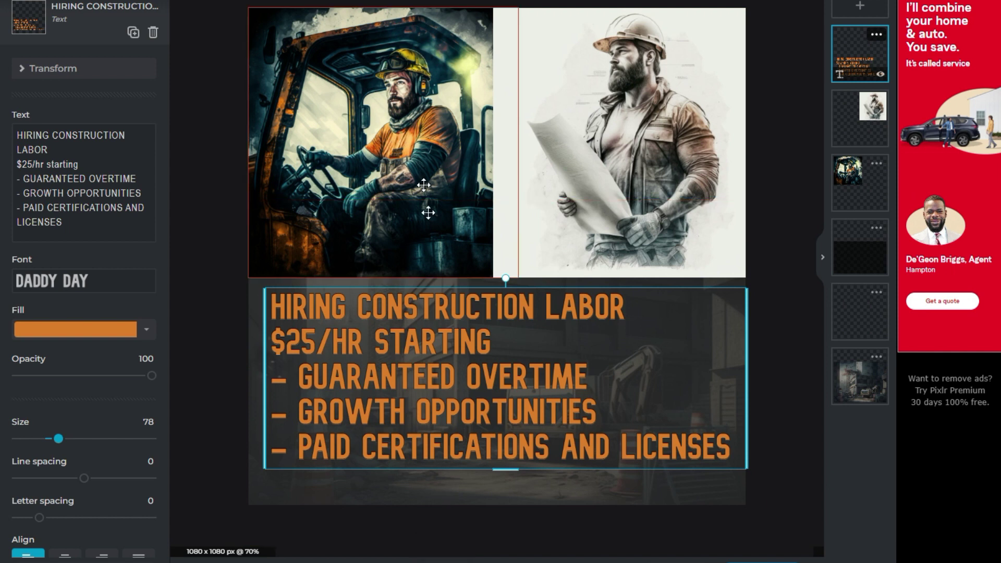
left_click(146, 329)
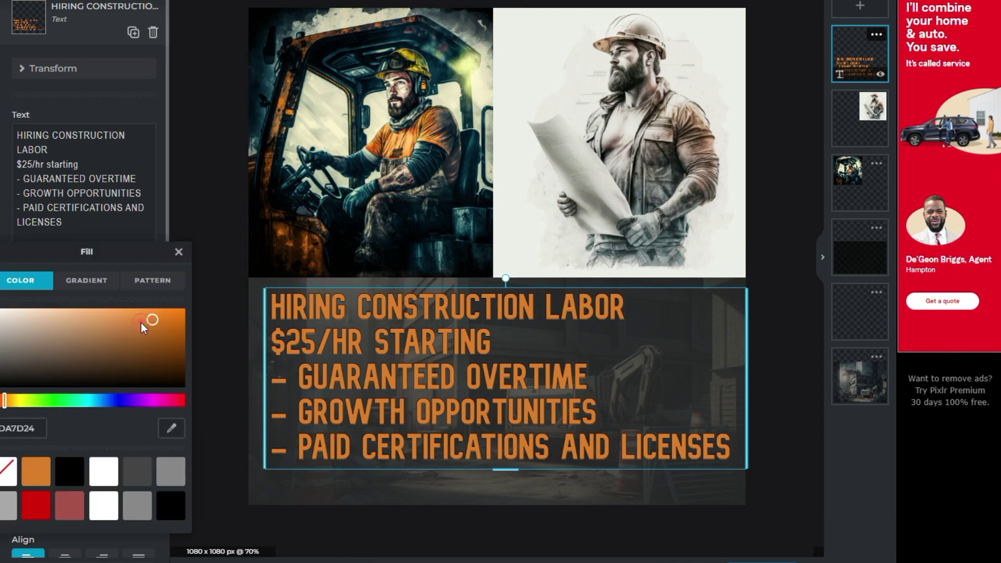
left_click(172, 431)
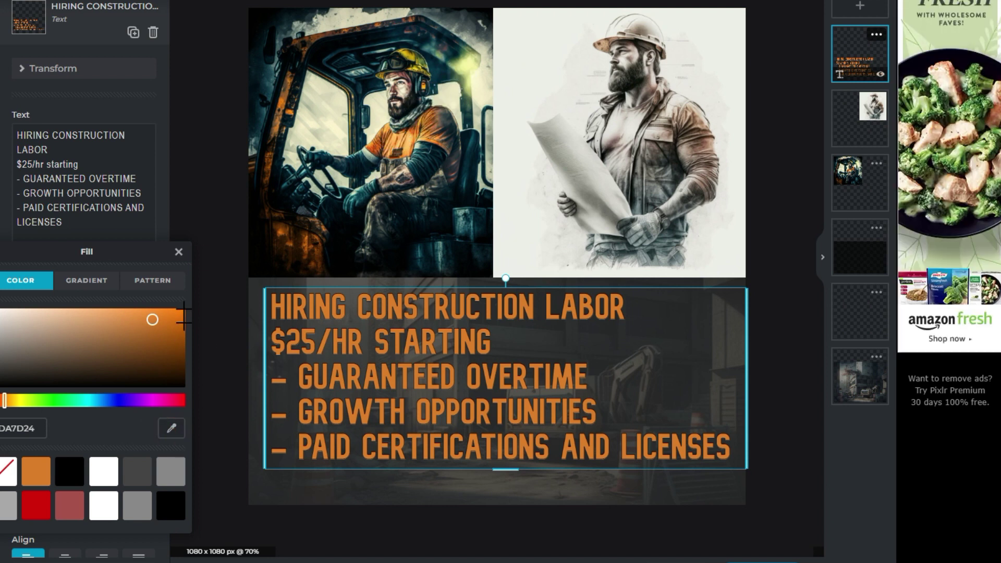
left_click(177, 252)
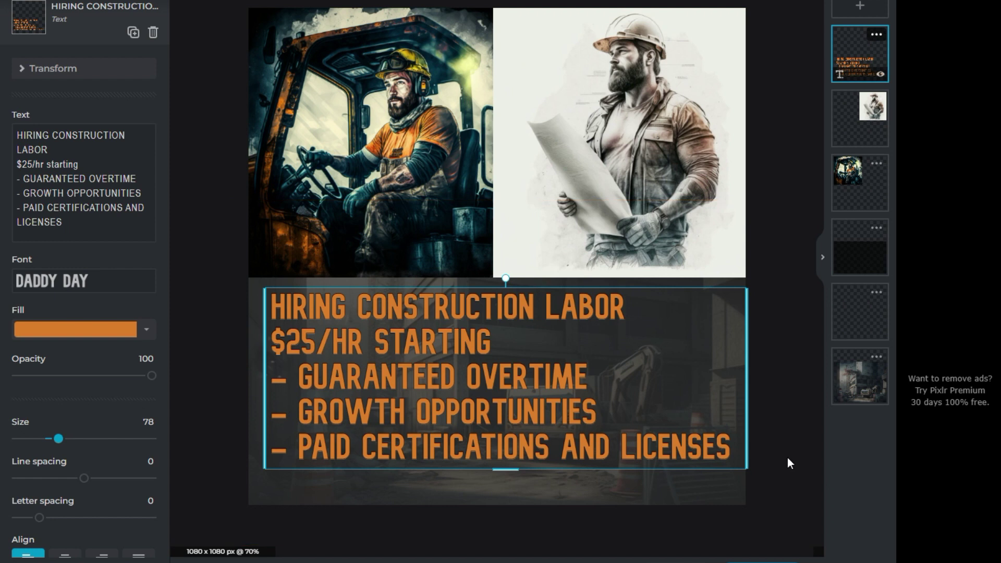
Step: Raise the dark overlay Shape 6's opacity to 73 to deepen the background
left_click(849, 312)
left_click(849, 246)
left_click(873, 230)
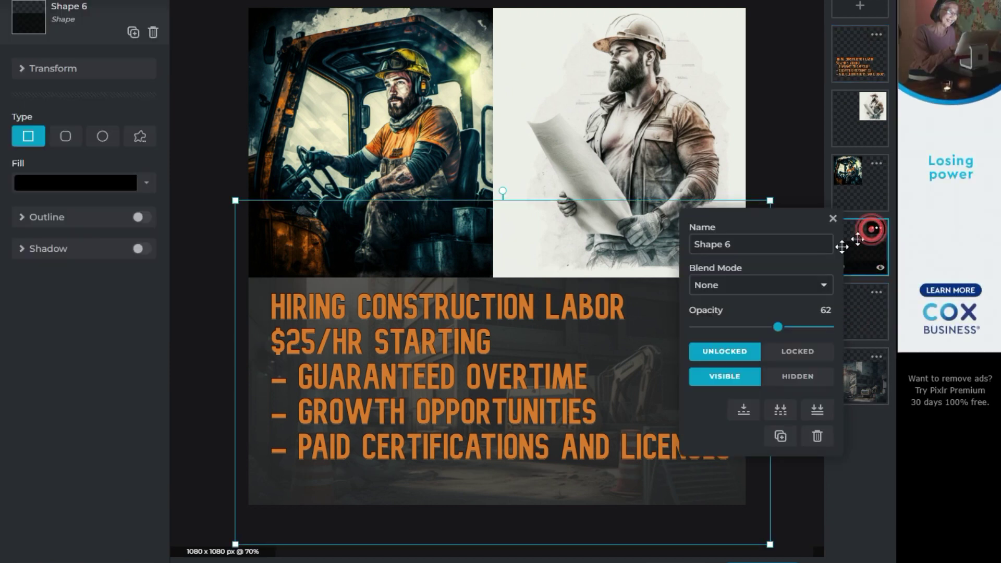
left_click_drag(777, 327, 792, 334)
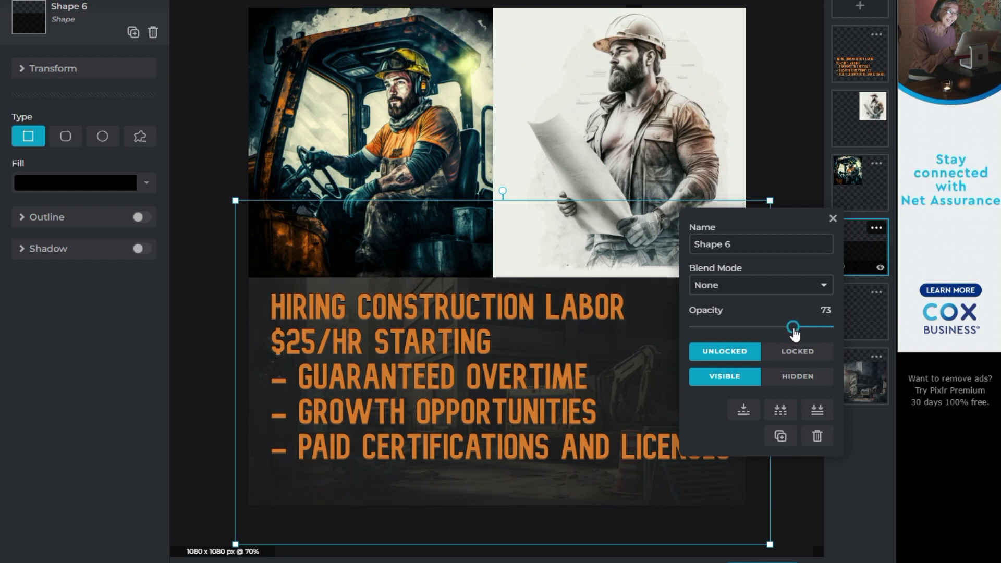
left_click(211, 286)
key("ctrl+1")
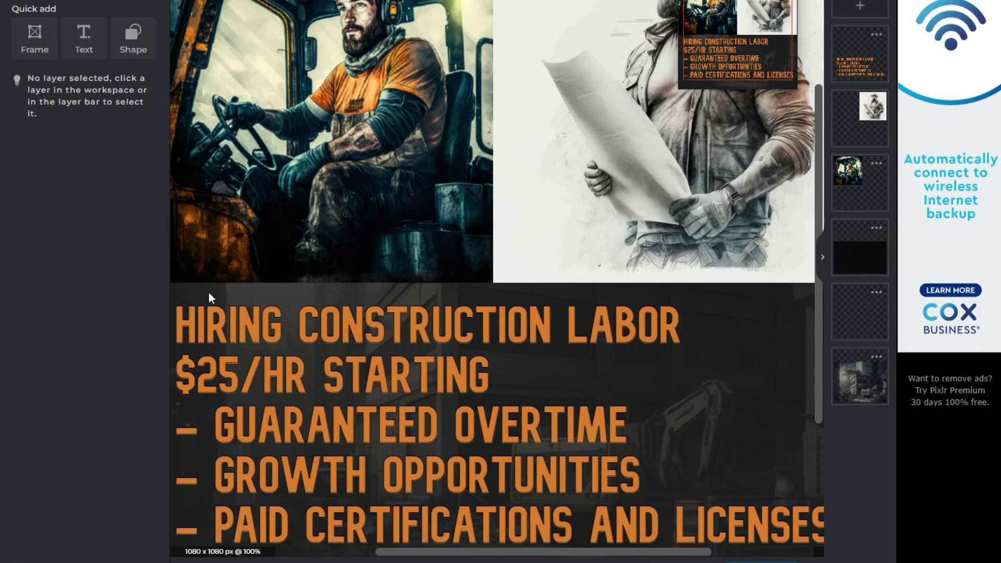
scroll(208, 297, "down", 1)
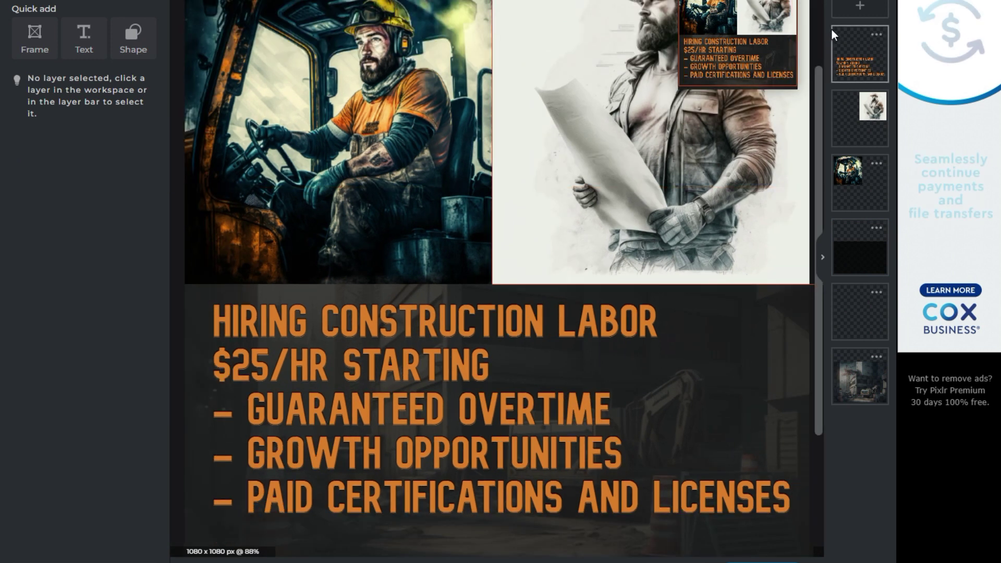